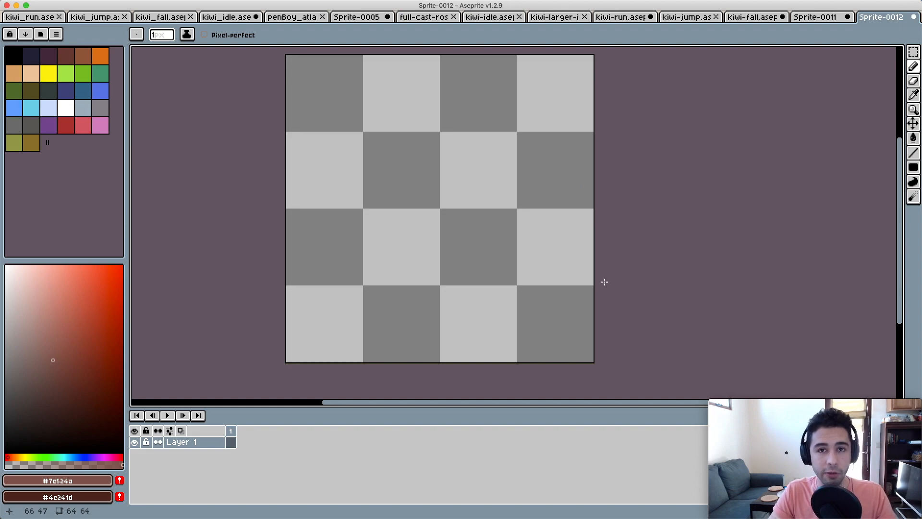
- Draw a black 32 × 32 px square outline, 1 px thick, centred on the lower edge of the canvas
{"action": "left_click", "coordinate": [14, 57]}
{"action": "left_click", "coordinate": [365, 211]}
{"action": "left_click", "coordinate": [515, 211], "text": "shift"}
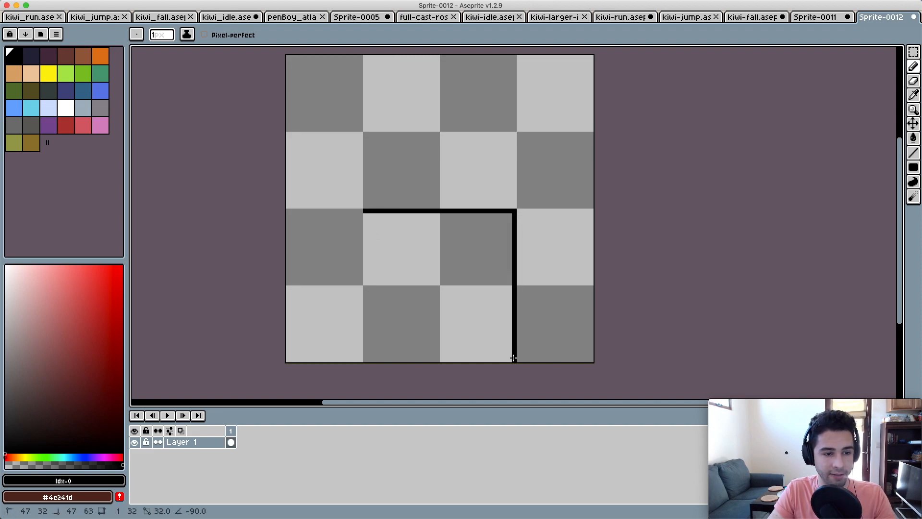
{"action": "left_click", "coordinate": [513, 358], "text": "shift"}
{"action": "left_click", "coordinate": [366, 358], "text": "shift"}
{"action": "left_click", "coordinate": [365, 211], "text": "shift"}
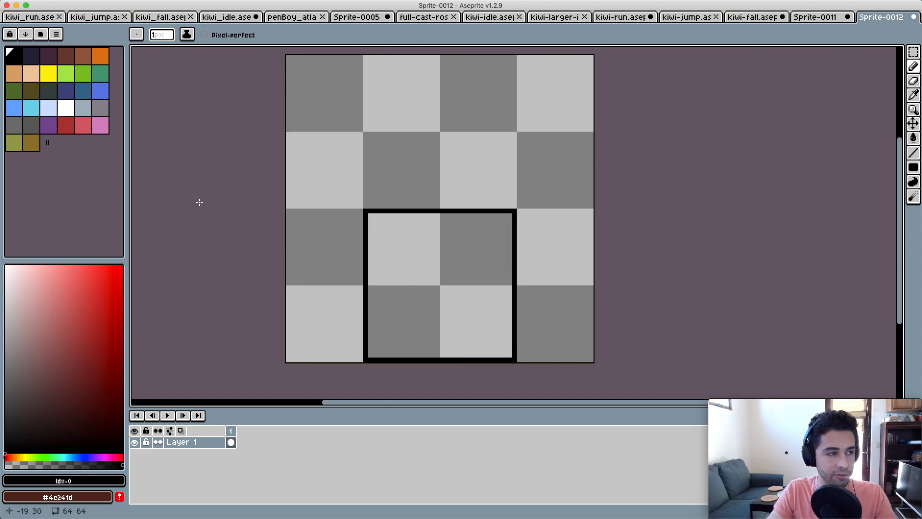
- Fill the inside of the square with the dark reddish brown #663931 from the palette
{"action": "left_click", "coordinate": [65, 56]}
{"action": "key", "text": "g"}
{"action": "left_click", "coordinate": [424, 230]}
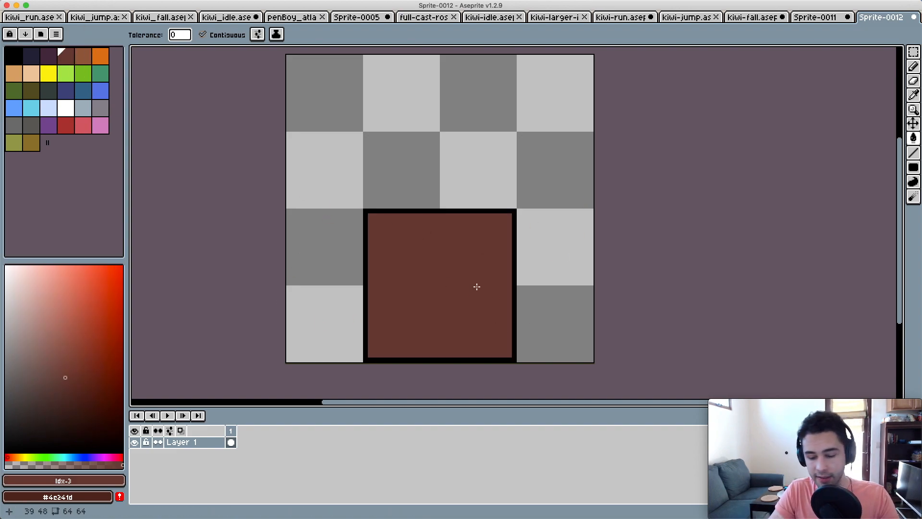
- Add a new layer and paint a filled yellow sun in the canvas's upper-left corner, removing the stray marks beside it
{"action": "key", "text": "shift+n"}
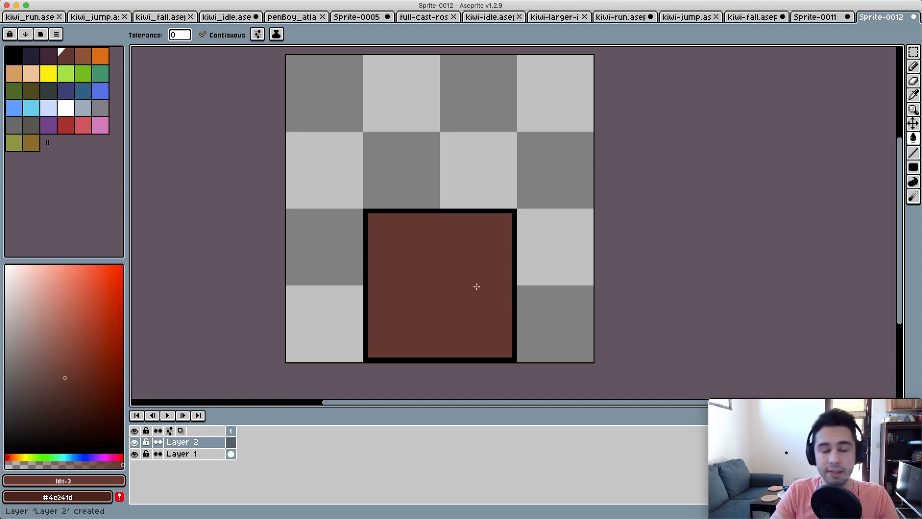
{"action": "left_click", "coordinate": [48, 73]}
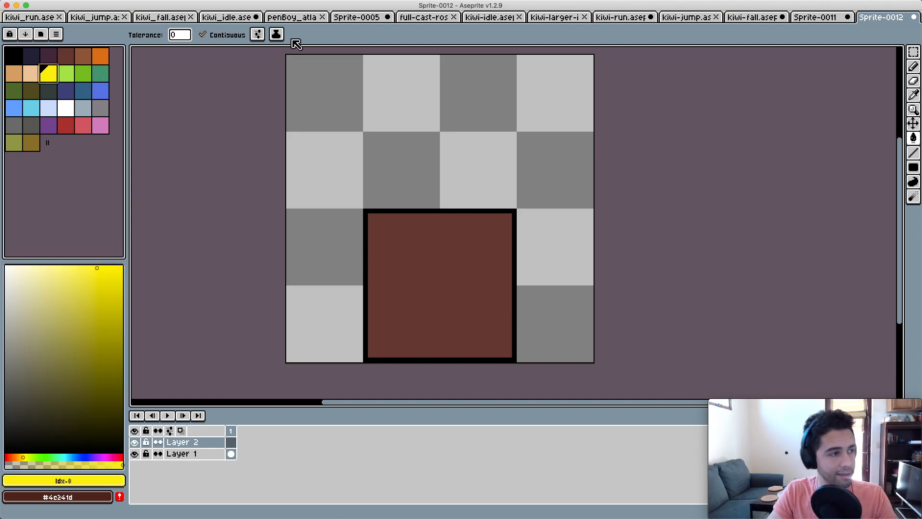
{"action": "key", "text": "b"}
{"action": "mouse_move", "coordinate": [351, 57]}
{"action": "left_mouse_down"}
{"action": "mouse_move", "coordinate": [291, 112]}
{"action": "mouse_move", "coordinate": [319, 67]}
{"action": "mouse_move", "coordinate": [322, 87]}
{"action": "mouse_move", "coordinate": [286, 113]}
{"action": "mouse_move", "coordinate": [351, 126]}
{"action": "mouse_move", "coordinate": [352, 114]}
{"action": "mouse_move", "coordinate": [347, 139]}
{"action": "left_mouse_up"}
{"action": "key", "text": "g"}
{"action": "left_click", "coordinate": [301, 75]}
{"action": "key", "text": "b"}
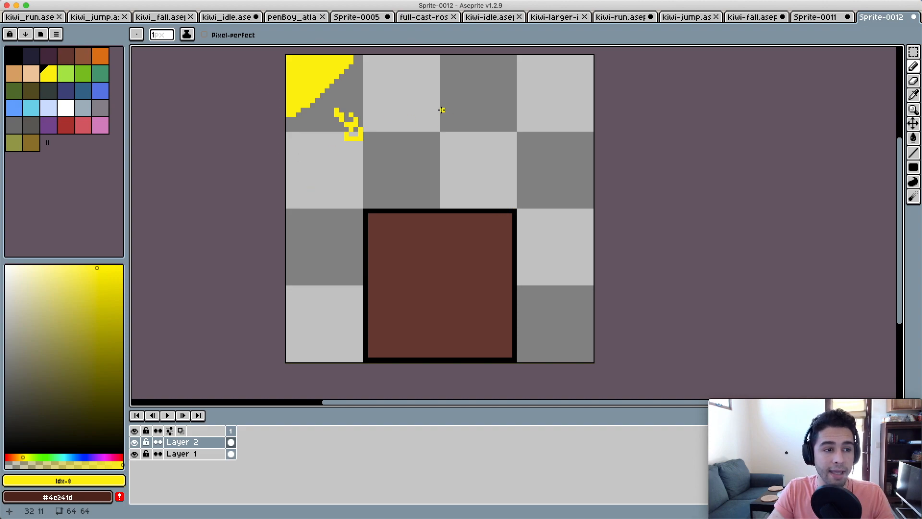
{"action": "key", "text": "super+z"}
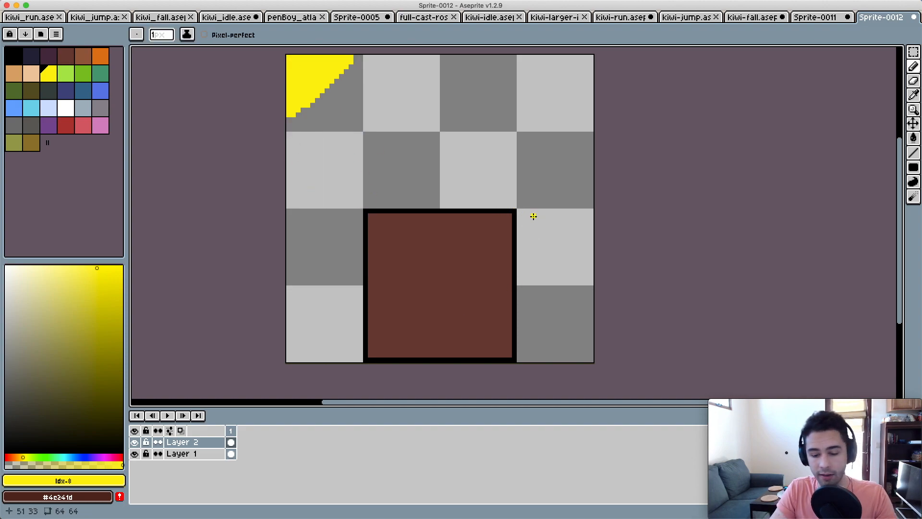
- Draw a 1 px highlight in a lighter brown (#855249) just inside the box's top and left edges
{"action": "key", "text": "i"}
{"action": "left_click", "coordinate": [478, 247]}
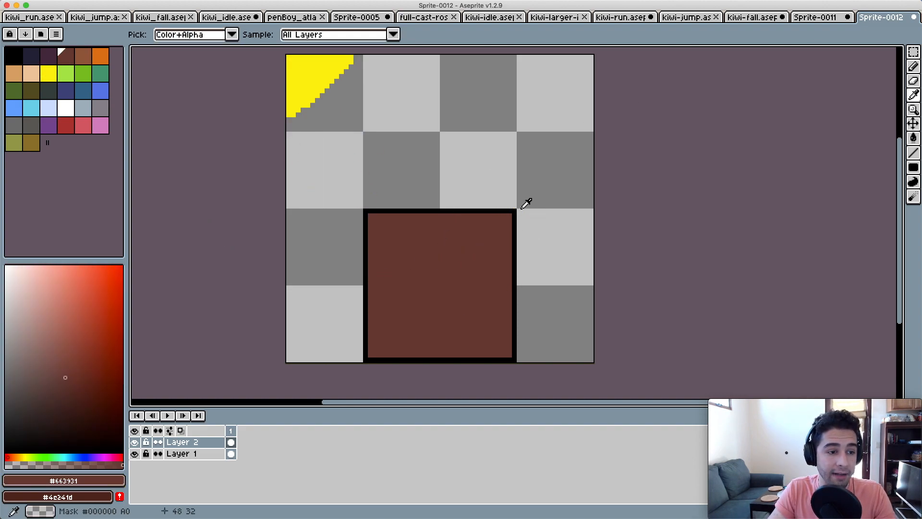
{"action": "left_click", "coordinate": [58, 354]}
{"action": "key", "text": "b"}
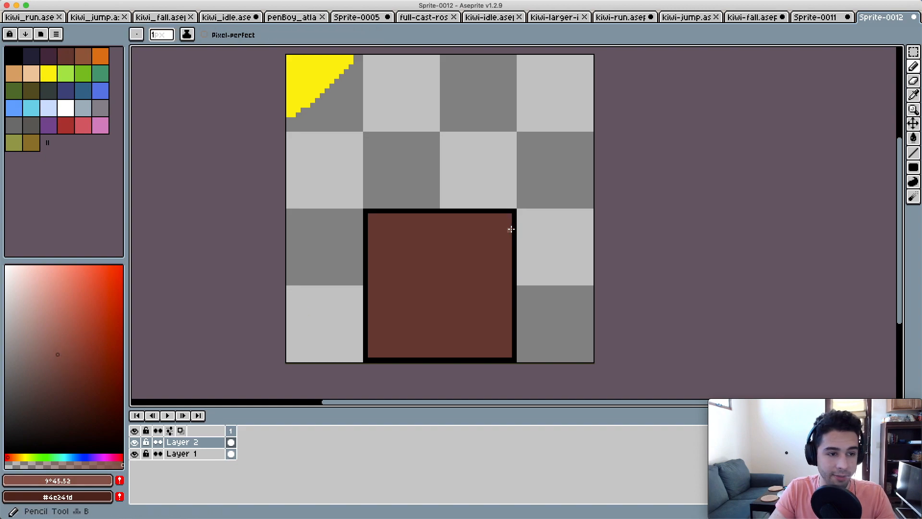
{"action": "left_click", "coordinate": [509, 216]}
{"action": "left_click", "coordinate": [371, 216], "text": "shift"}
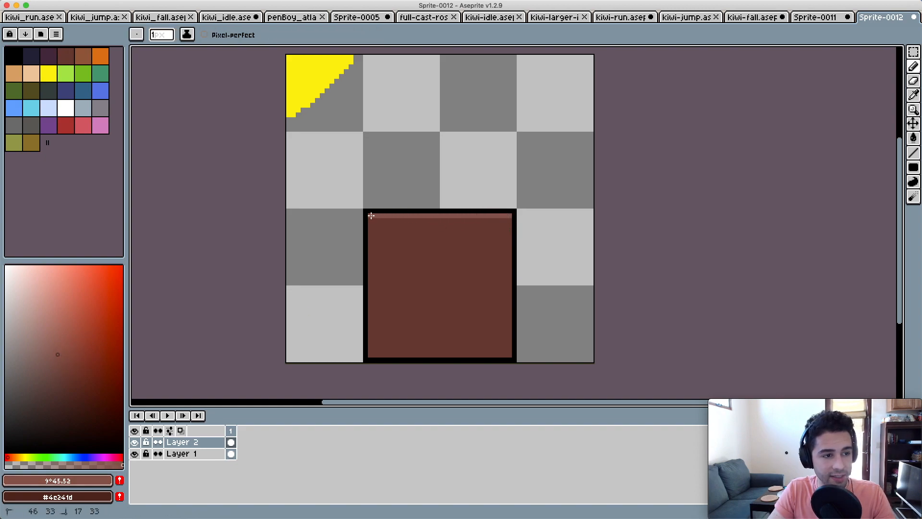
{"action": "left_click", "coordinate": [370, 350], "text": "shift"}
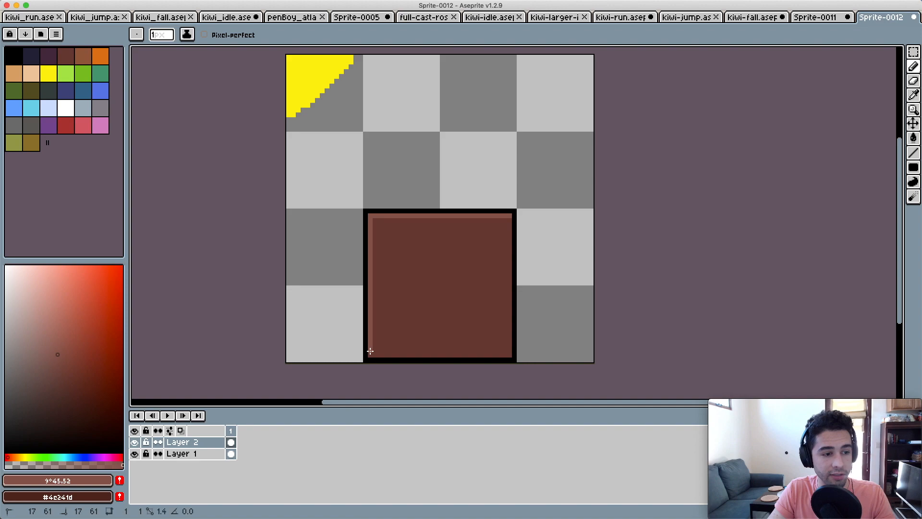
- Draw a 1 px shadow in a darker brown (#4b231b) just inside the box's right and bottom edges
{"action": "key", "text": "i"}
{"action": "left_click", "coordinate": [404, 335]}
{"action": "left_click", "coordinate": [79, 397]}
{"action": "key", "text": "b"}
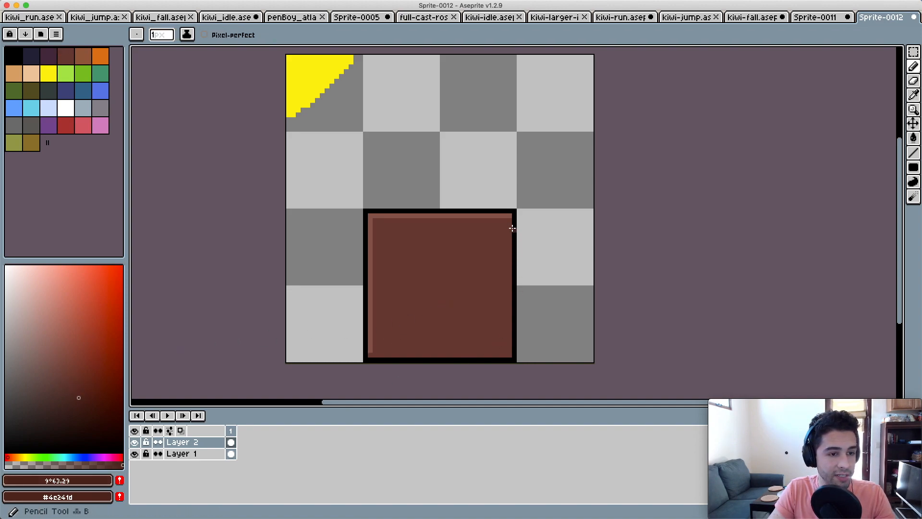
{"action": "left_click", "coordinate": [509, 223]}
{"action": "left_click", "coordinate": [510, 355], "text": "shift"}
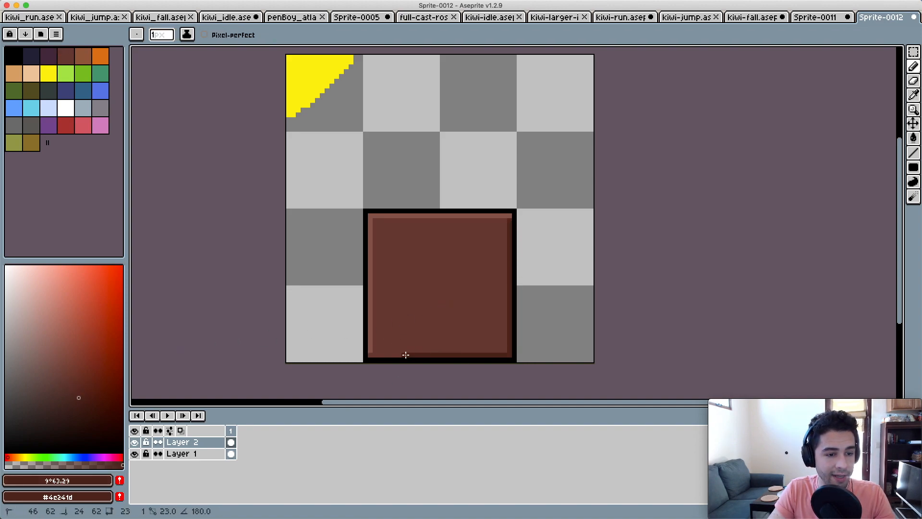
{"action": "left_click", "coordinate": [371, 356], "text": "shift"}
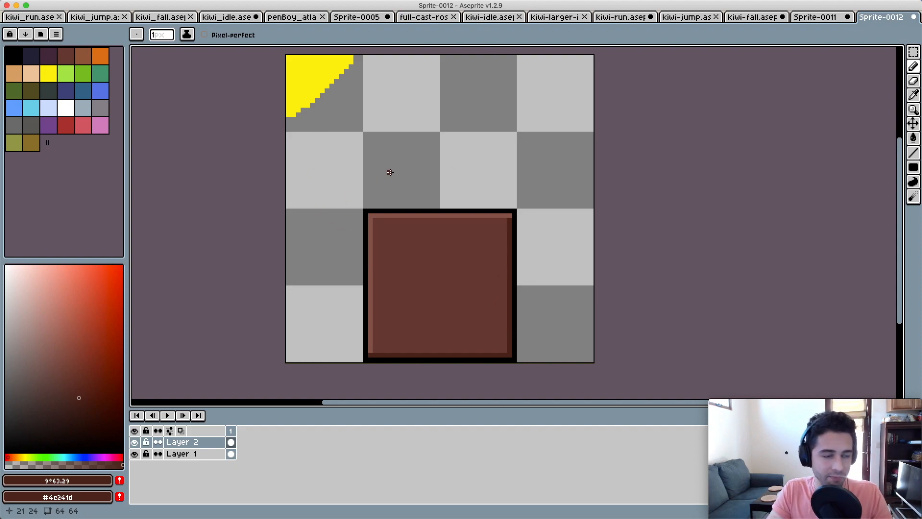
- Add a second frame and cover the box's highlight and shadow there with the base brown #663931
{"action": "key", "text": "i"}
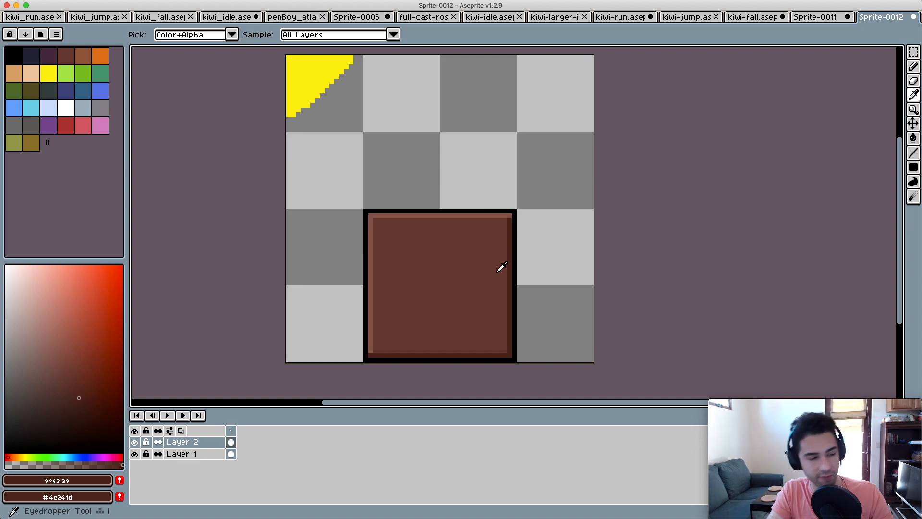
{"action": "key", "text": "alt+n"}
{"action": "left_click", "coordinate": [501, 267]}
{"action": "key", "text": "g"}
{"action": "left_click", "coordinate": [511, 222]}
{"action": "key", "text": "Left"}
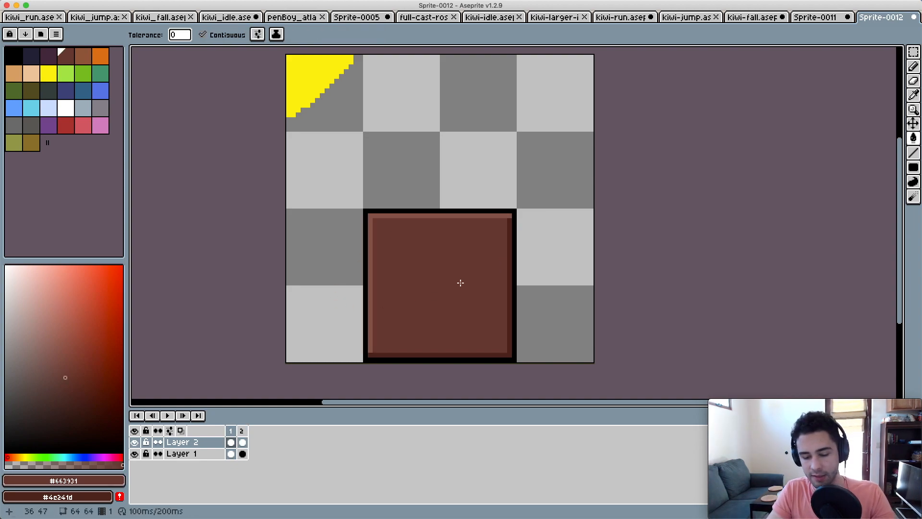
- Draw a second, smaller black square outline inside the box on frame 2, inset evenly from the outer border
{"action": "key", "text": "i"}
{"action": "left_click", "coordinate": [483, 209]}
{"action": "key", "text": "Right"}
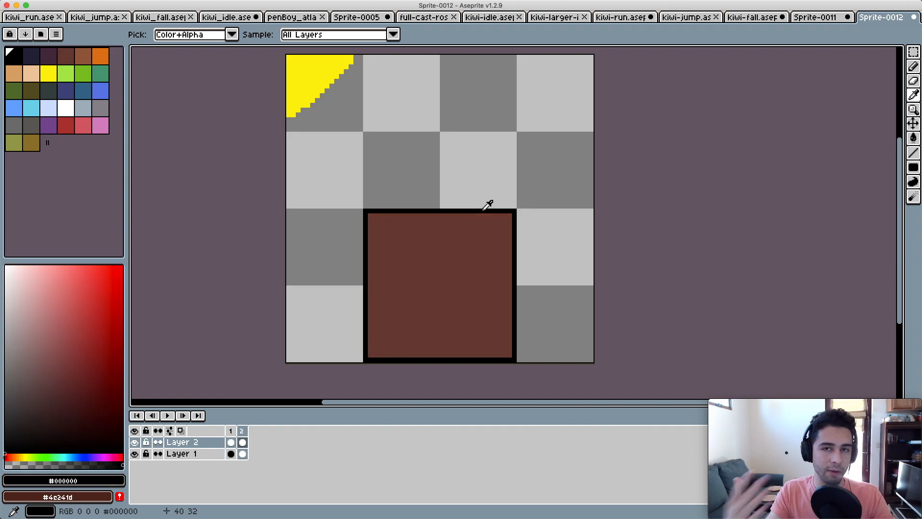
{"action": "key", "text": "b"}
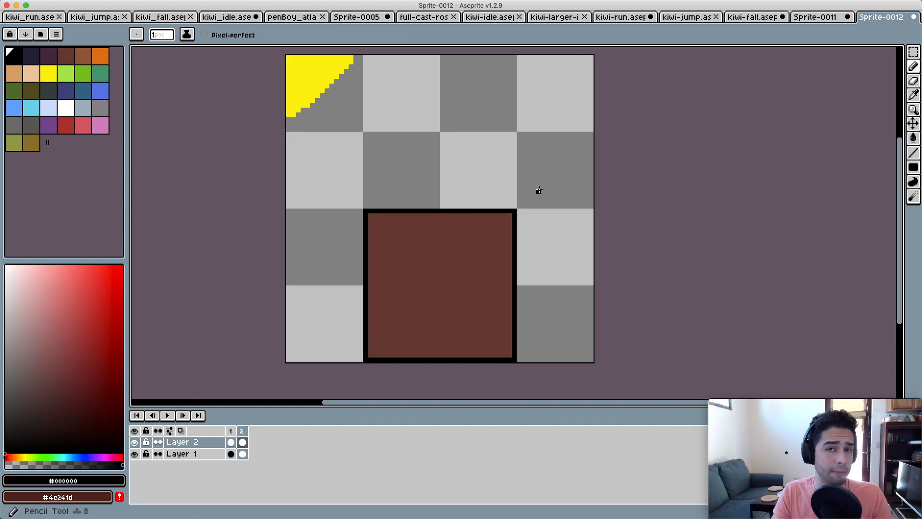
{"action": "left_click", "coordinate": [379, 225]}
{"action": "left_click", "coordinate": [510, 222], "text": "shift"}
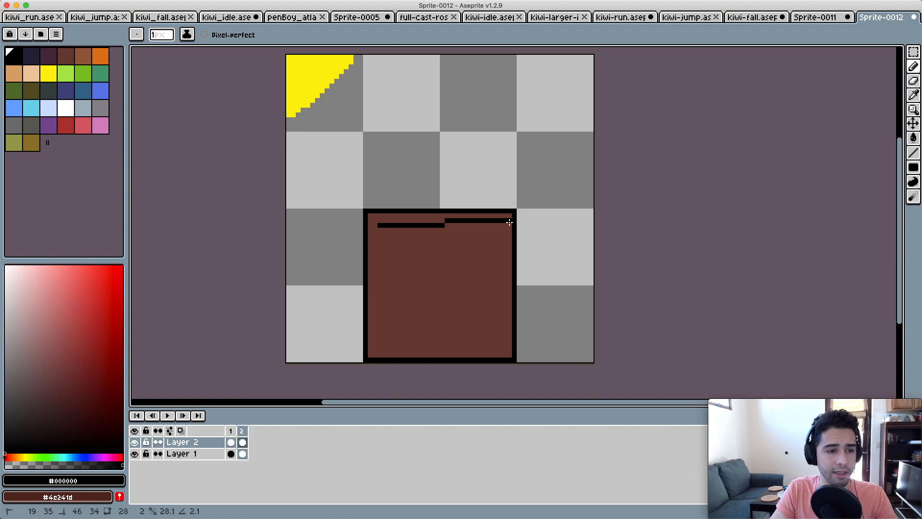
{"action": "left_click", "coordinate": [500, 225], "text": "shift"}
{"action": "left_click", "coordinate": [500, 347], "text": "shift"}
{"action": "left_click", "coordinate": [380, 345], "text": "shift"}
{"action": "left_click", "coordinate": [381, 227], "text": "shift"}
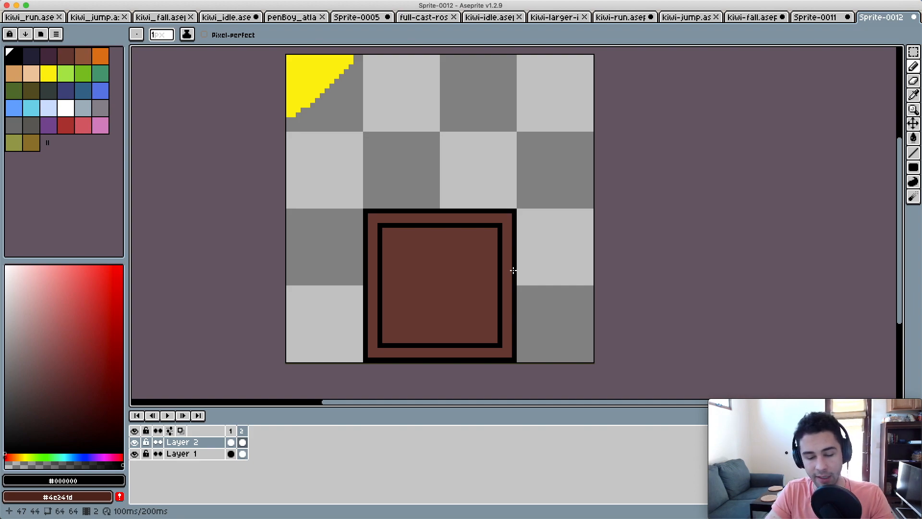
- Add a third layer on frame 1 and paint a small swatch of the base brown #663931 above the box
{"action": "key", "text": "i"}
{"action": "left_click", "coordinate": [512, 214]}
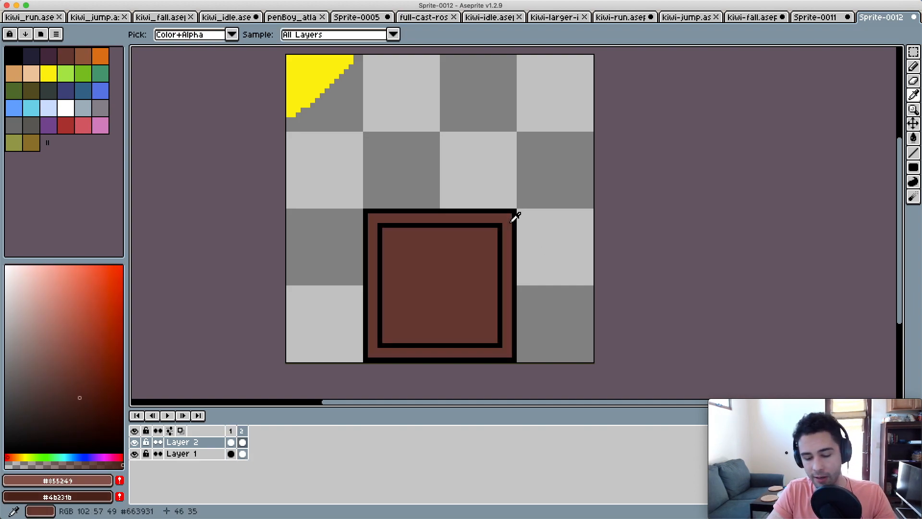
{"action": "key", "text": "b"}
{"action": "key", "text": "Left"}
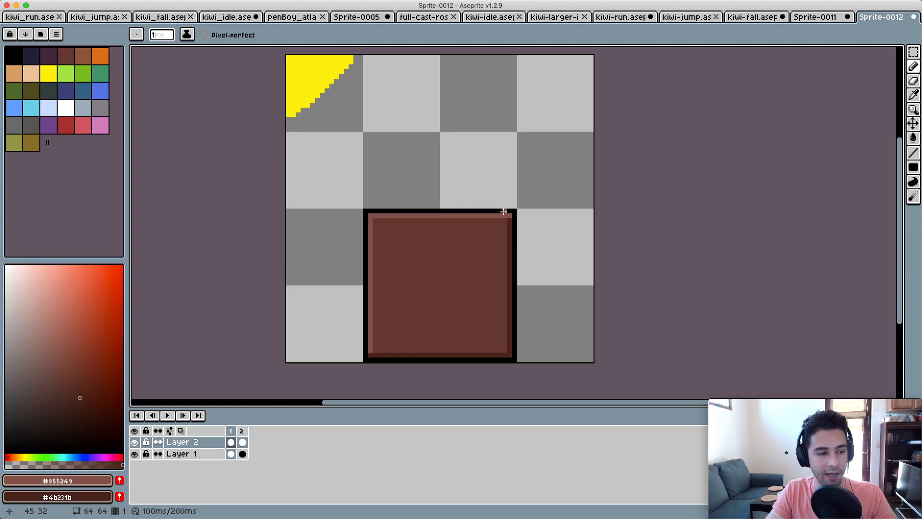
{"action": "key", "text": "shift+n"}
{"action": "key", "text": "i"}
{"action": "left_click", "coordinate": [497, 228]}
{"action": "key", "text": "b"}
{"action": "left_click_drag", "start_coordinate": [462, 125], "coordinate": [466, 126]}
- Paint a small swatch of the highlight brown #855249 next to the base brown swatch
{"action": "key", "text": "i"}
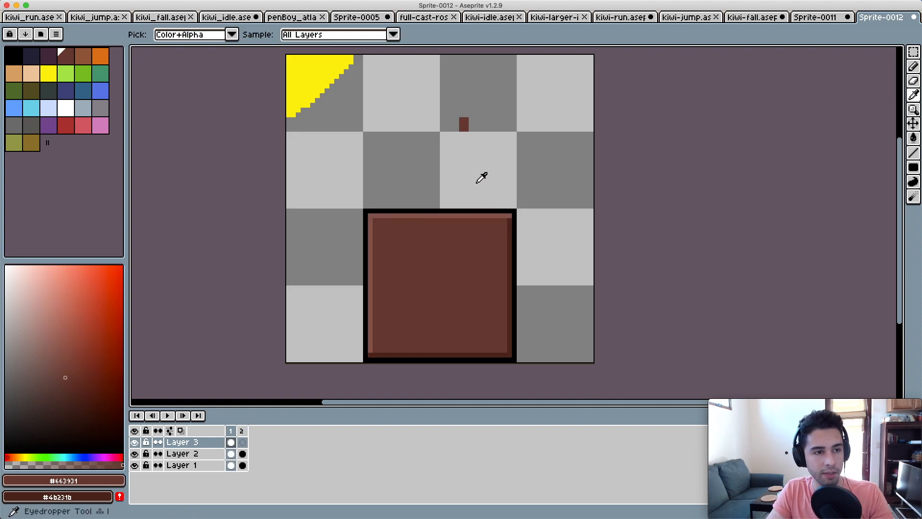
{"action": "left_click", "coordinate": [482, 214]}
{"action": "key", "text": "v"}
{"action": "key", "text": "b"}
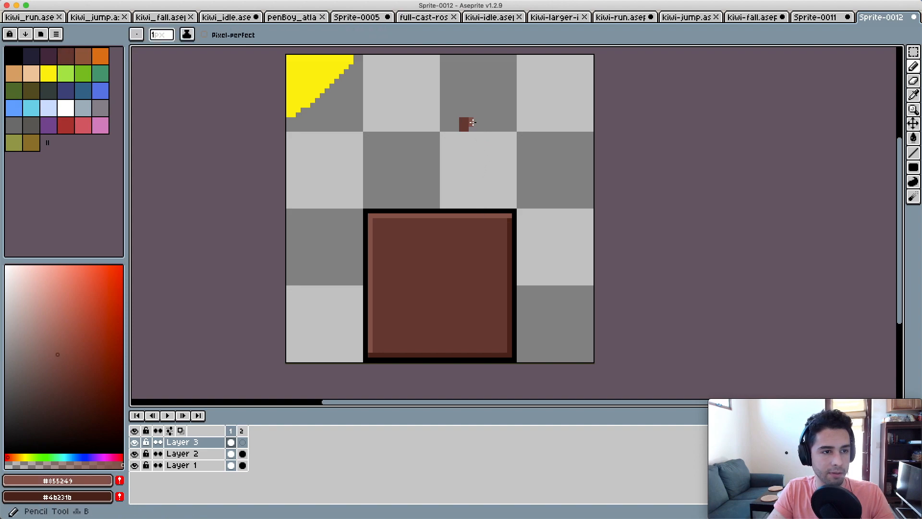
{"action": "left_click_drag", "start_coordinate": [472, 120], "coordinate": [474, 127]}
- Add a swatch of the shadow brown #4b231b and place the row of three swatches, light to dark, on frame 2
{"action": "key", "text": "i"}
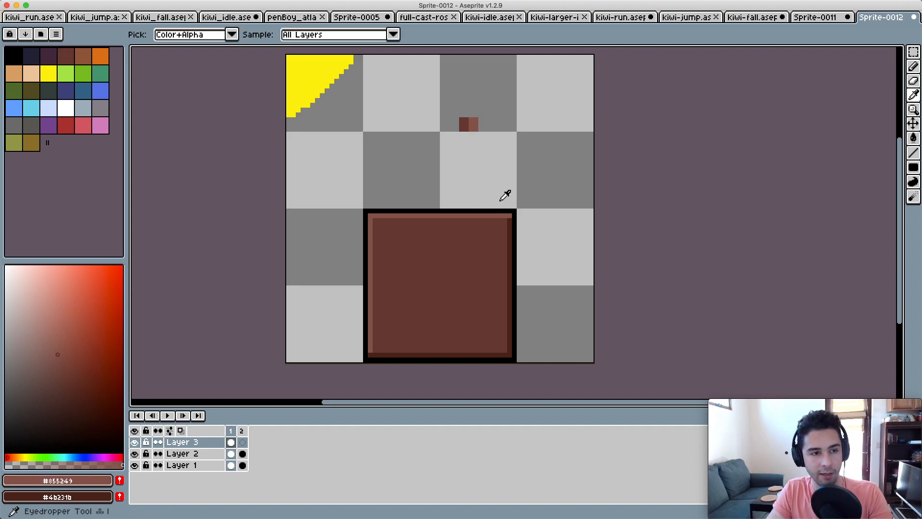
{"action": "left_click", "coordinate": [512, 215]}
{"action": "key", "text": "v"}
{"action": "key", "text": "b"}
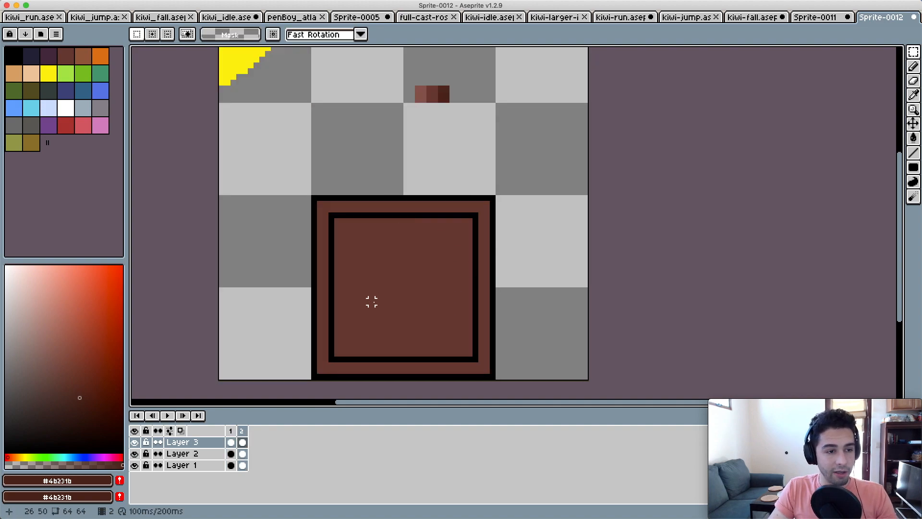
{"action": "left_click_drag", "start_coordinate": [414, 282], "coordinate": [449, 294]}
{"action": "scroll", "coordinate": [440, 278], "scroll_direction": "down", "scroll_amount": 1}
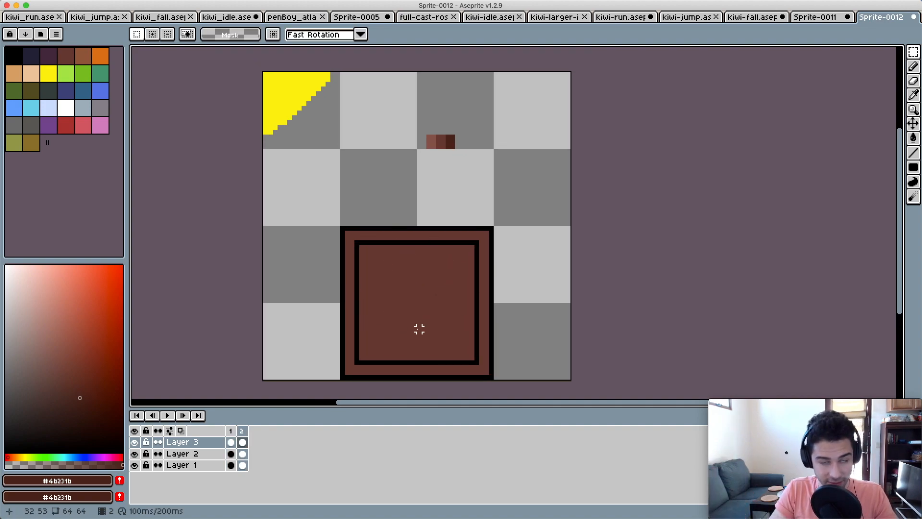
- Recolour the top and left edges of the inner square with the highlight brown #855249 on frame 2
{"action": "key", "text": "i"}
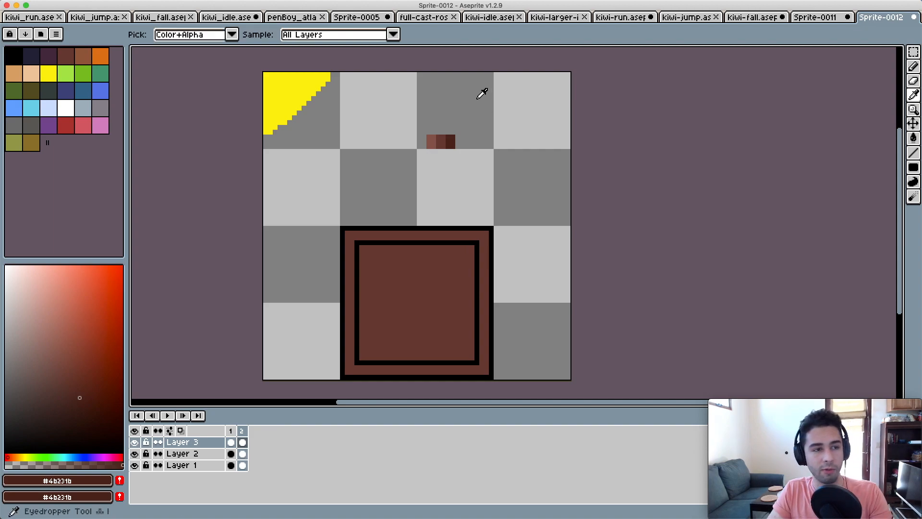
{"action": "left_click", "coordinate": [431, 141]}
{"action": "key", "text": "b"}
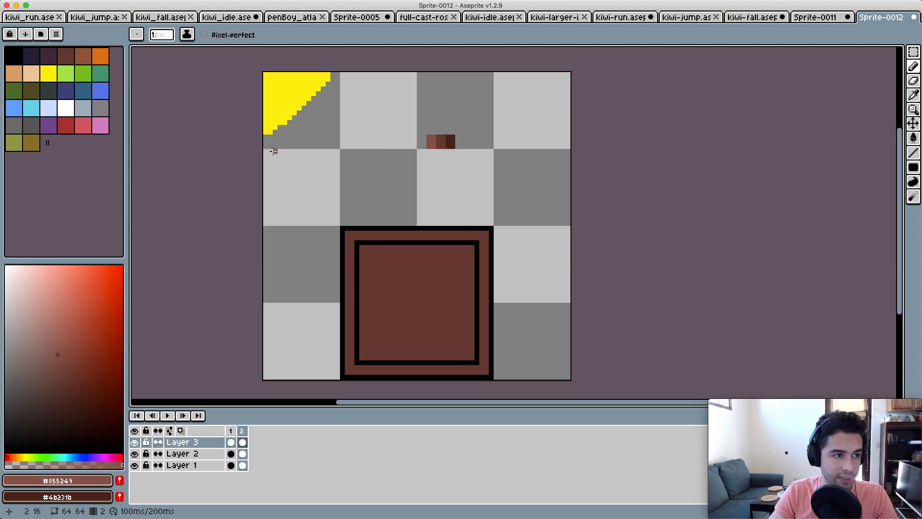
{"action": "mouse_move", "coordinate": [477, 243]}
{"action": "left_mouse_down"}
{"action": "mouse_move", "coordinate": [358, 243]}
{"action": "mouse_move", "coordinate": [358, 363]}
{"action": "left_mouse_up"}
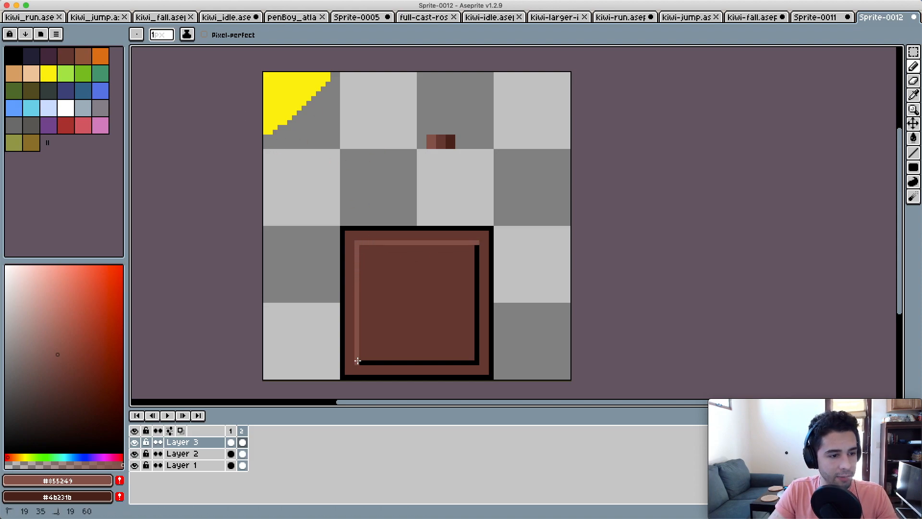
- Recolour the right and bottom edges of the inner square with the shadow brown #4b231b
{"action": "key", "text": "i"}
{"action": "left_click", "coordinate": [449, 141]}
{"action": "key", "text": "b"}
{"action": "mouse_move", "coordinate": [476, 252]}
{"action": "left_mouse_down"}
{"action": "mouse_move", "coordinate": [474, 368]}
{"action": "mouse_move", "coordinate": [359, 362]}
{"action": "left_mouse_up"}
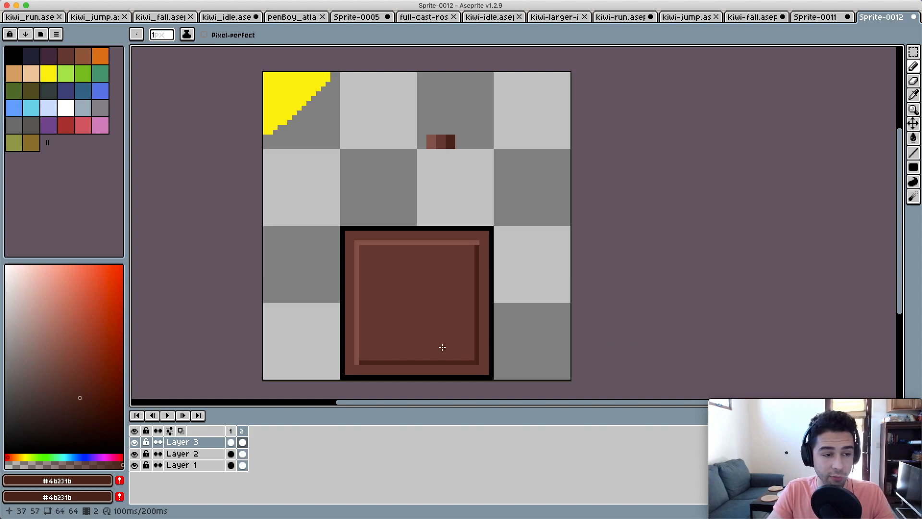
{"action": "mouse_move", "coordinate": [409, 265]}
{"action": "left_mouse_down"}
{"action": "mouse_move", "coordinate": [409, 289]}
{"action": "mouse_move", "coordinate": [419, 281]}
{"action": "mouse_move", "coordinate": [432, 307]}
{"action": "left_mouse_up"}
{"action": "key", "text": "ctrl+z"}
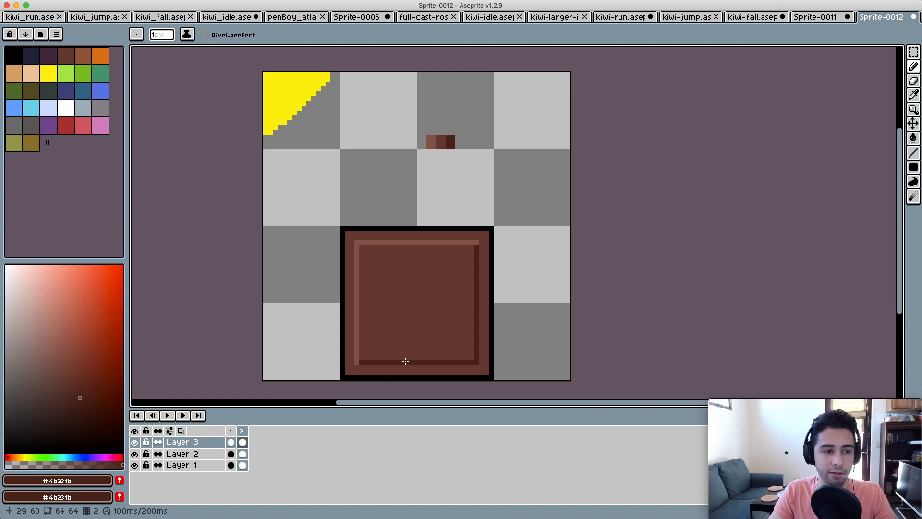
{"action": "left_click_drag", "start_coordinate": [419, 294], "coordinate": [424, 291]}
{"action": "left_click_drag", "start_coordinate": [463, 200], "coordinate": [452, 225]}
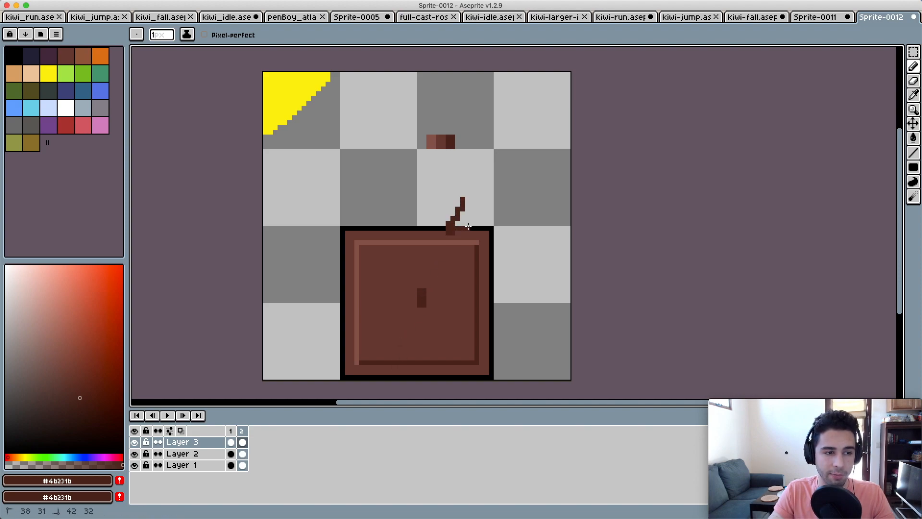
{"action": "key", "text": "ctrl+z"}
{"action": "key", "text": "ctrl+z"}
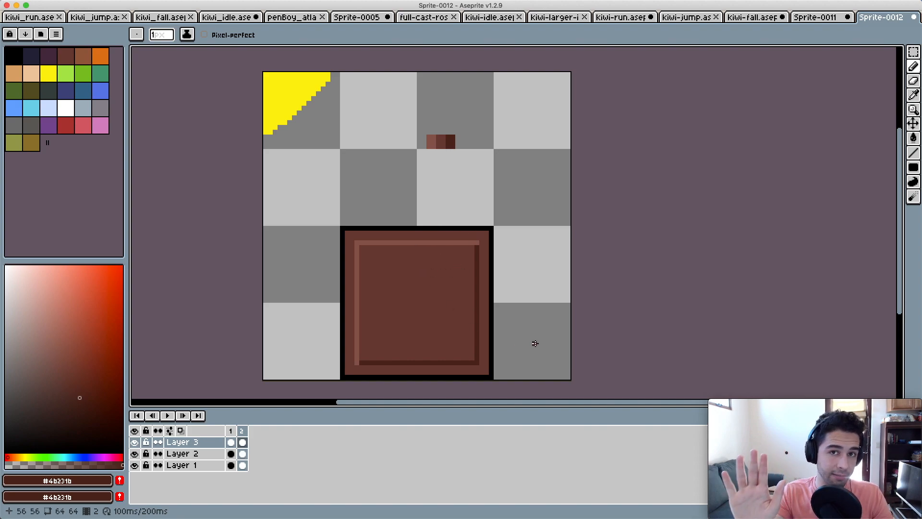
- Fill the top and left edges of the inner square with the shadow brown #4b231b
{"action": "key", "text": "i"}
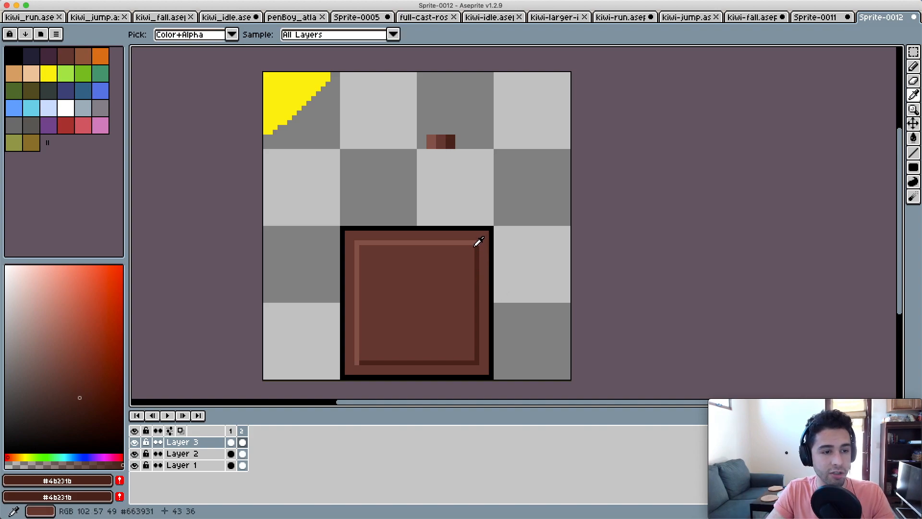
{"action": "key", "text": "g"}
{"action": "left_click", "coordinate": [478, 241]}
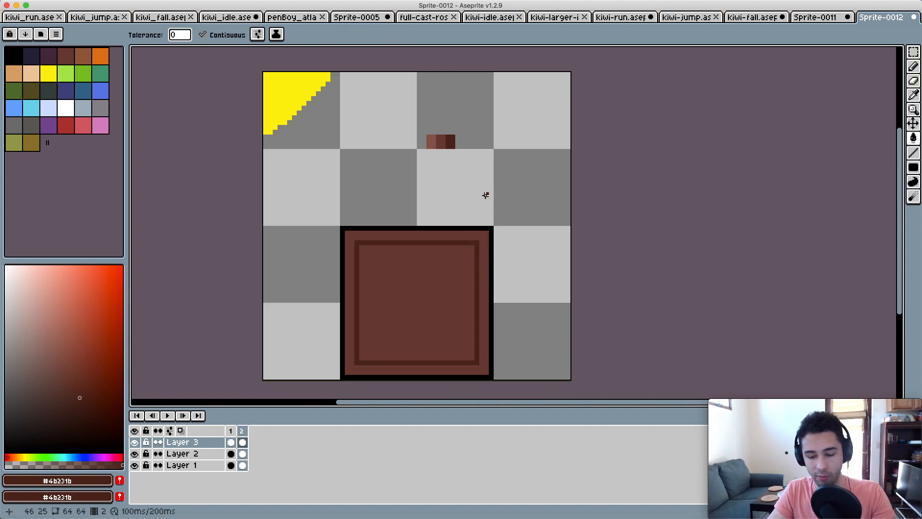
- Recolour the right and bottom edges of the inner square with the highlight brown #855249 so the face reads as inset
{"action": "key", "text": "i"}
{"action": "left_click", "coordinate": [439, 141]}
{"action": "key", "text": "b"}
{"action": "left_click", "coordinate": [476, 363], "text": "shift"}
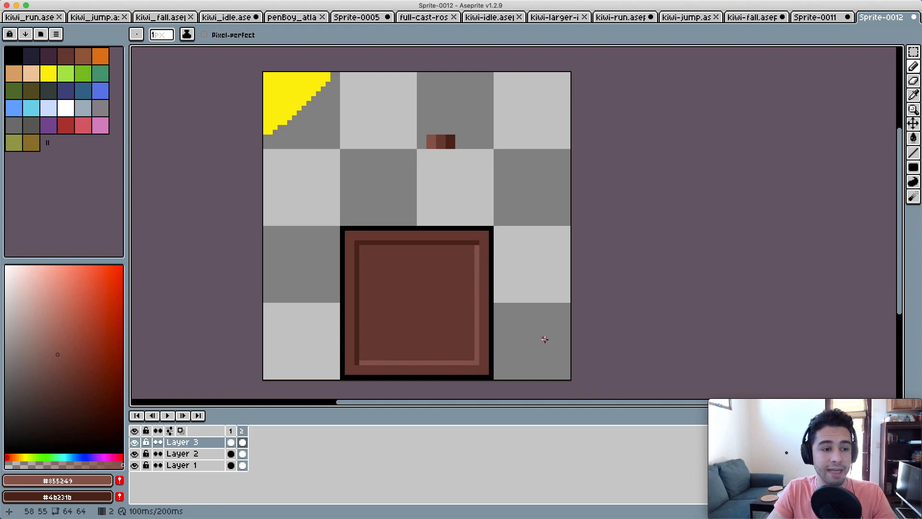
{"action": "mouse_move", "coordinate": [434, 276]}
{"action": "left_mouse_down"}
{"action": "mouse_move", "coordinate": [444, 277]}
{"action": "mouse_move", "coordinate": [421, 284]}
{"action": "left_mouse_up"}
{"action": "key", "text": "super+z"}
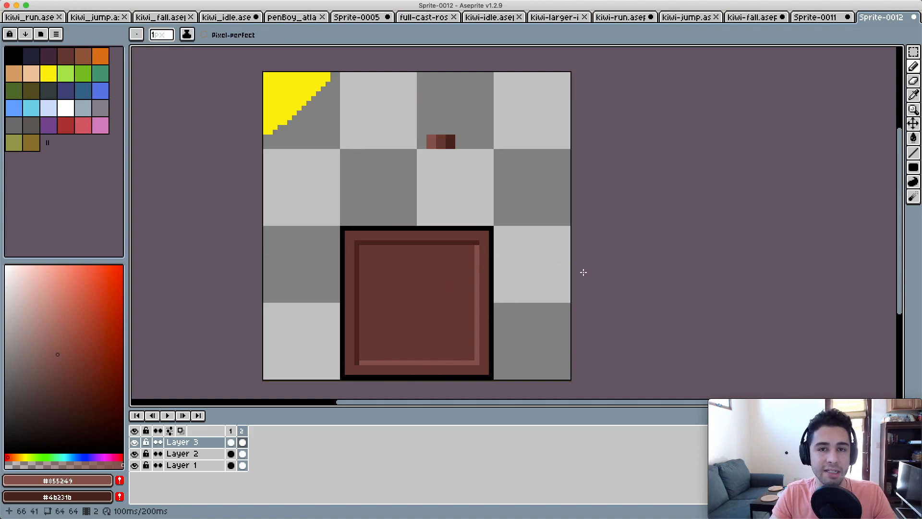
- Try filling the face of the inset square with the shadow brown #4b231b
{"action": "key", "text": "i"}
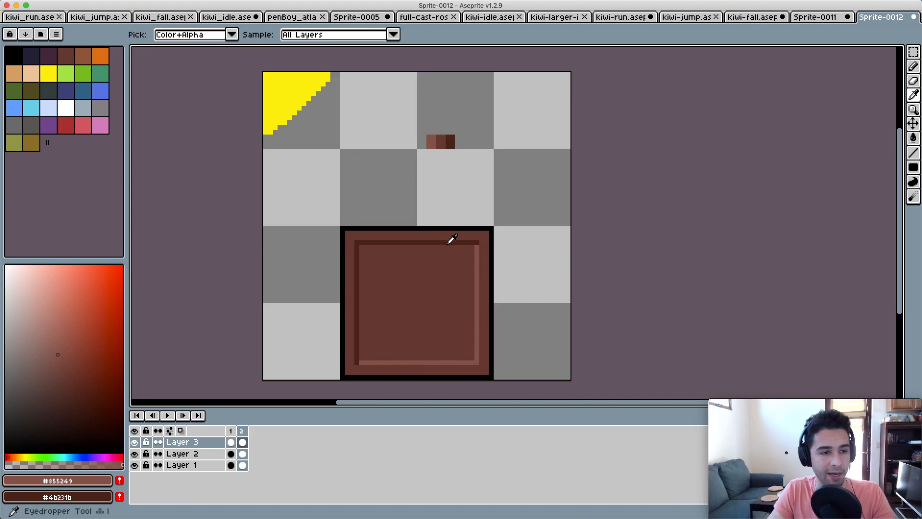
{"action": "left_click", "coordinate": [450, 241]}
{"action": "key", "text": "g"}
{"action": "left_click", "coordinate": [452, 257]}
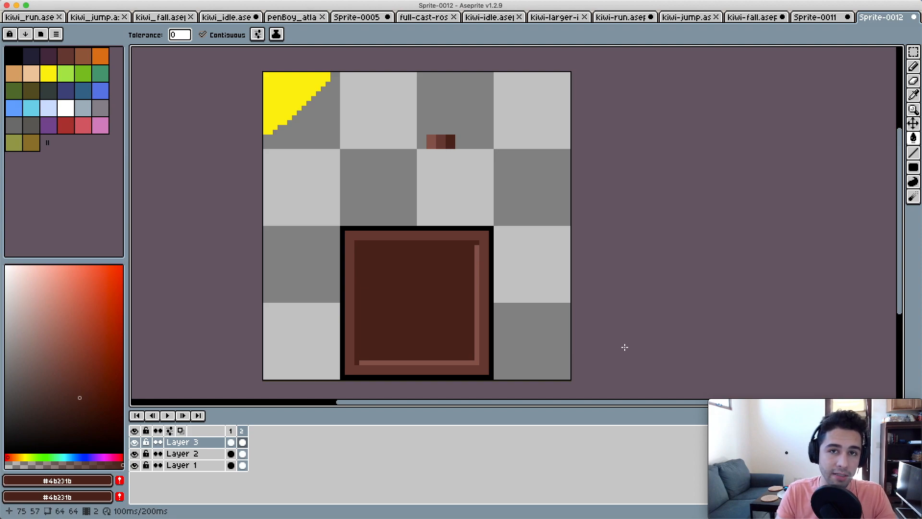
{"action": "key", "text": "super+z"}
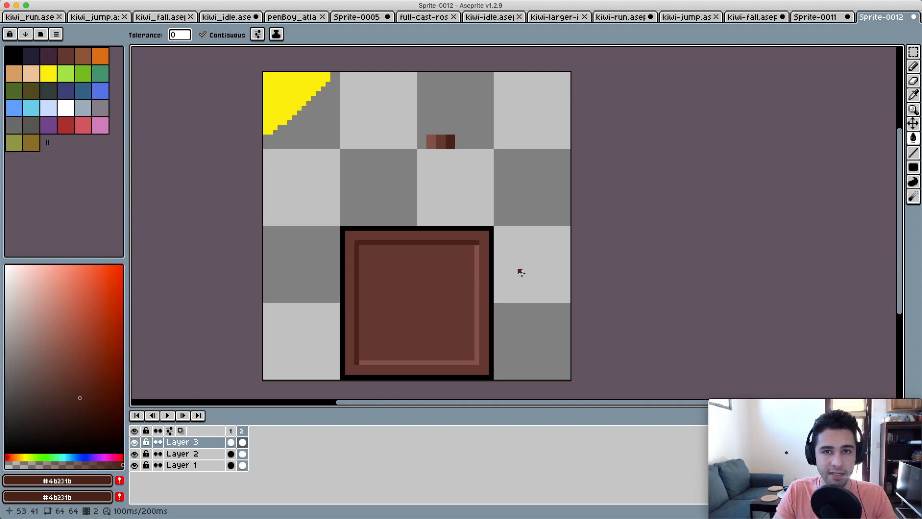
- Paint the upper-right corner pixel of the inset bevel with the base brown #663931
{"action": "left_click", "coordinate": [473, 263], "text": "alt"}
{"action": "key", "text": "b"}
{"action": "left_click", "coordinate": [477, 242]}
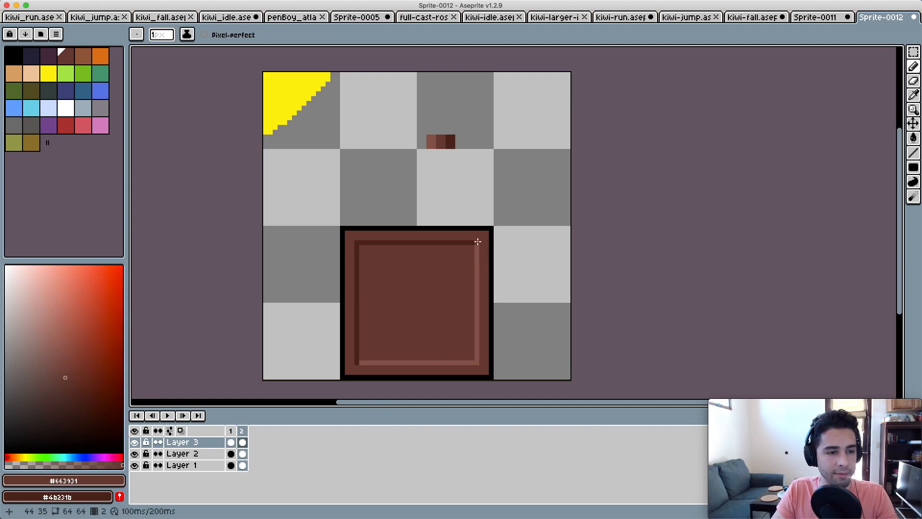
{"action": "key", "text": "super+z"}
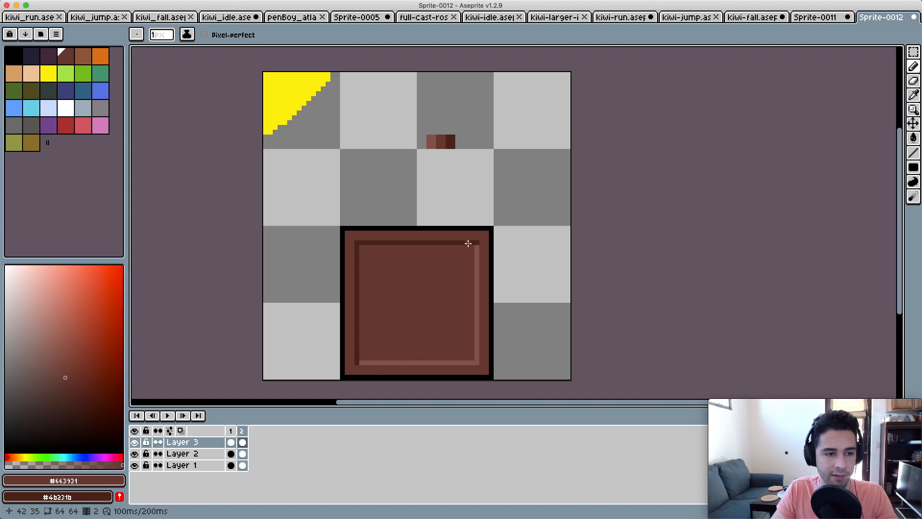
{"action": "left_click", "coordinate": [477, 242]}
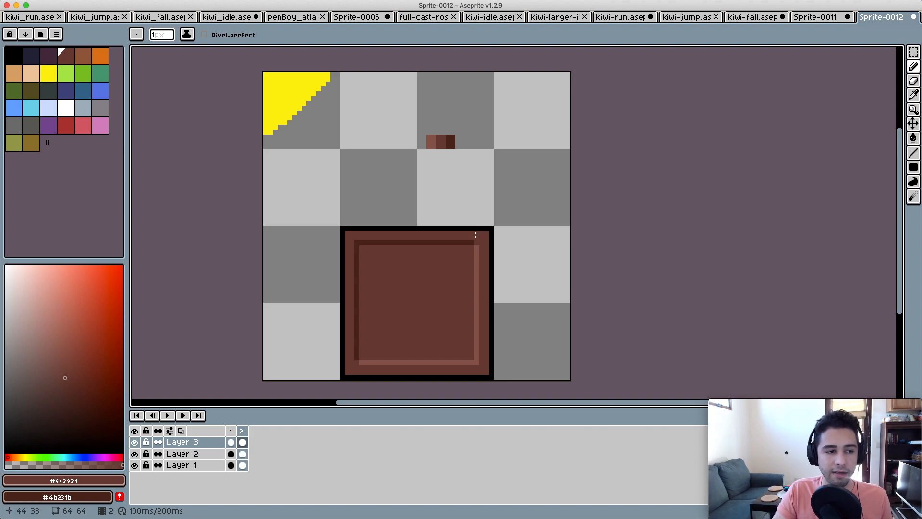
- Draw a smaller square inside the inset face with highlight #855249 on its top and left edges and shadow #4b231b on its right and bottom
{"action": "left_click", "coordinate": [476, 243], "text": "alt"}
{"action": "mouse_move", "coordinate": [375, 258]}
{"action": "left_mouse_down"}
{"action": "mouse_move", "coordinate": [459, 259]}
{"action": "mouse_move", "coordinate": [458, 347]}
{"action": "mouse_move", "coordinate": [367, 346]}
{"action": "mouse_move", "coordinate": [378, 344]}
{"action": "mouse_move", "coordinate": [375, 263]}
{"action": "left_mouse_up"}
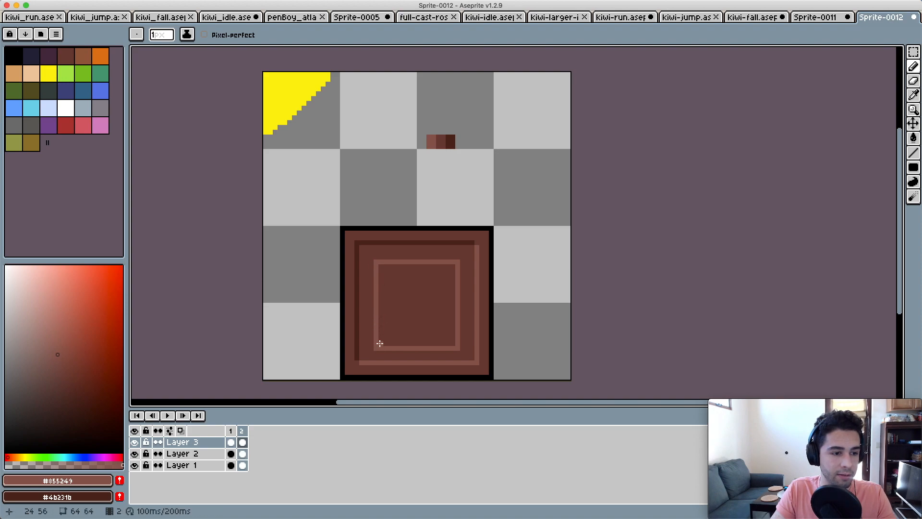
{"action": "key", "text": "i"}
{"action": "left_click", "coordinate": [475, 326]}
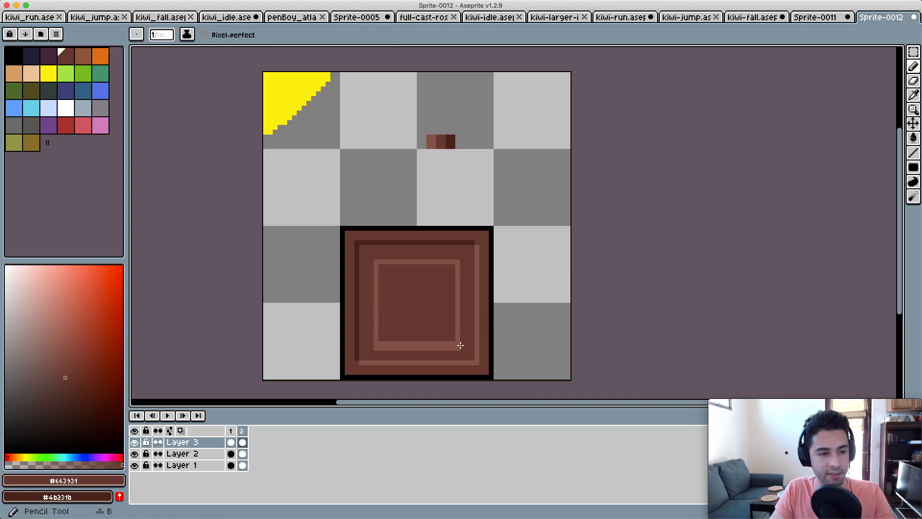
{"action": "key", "text": "i"}
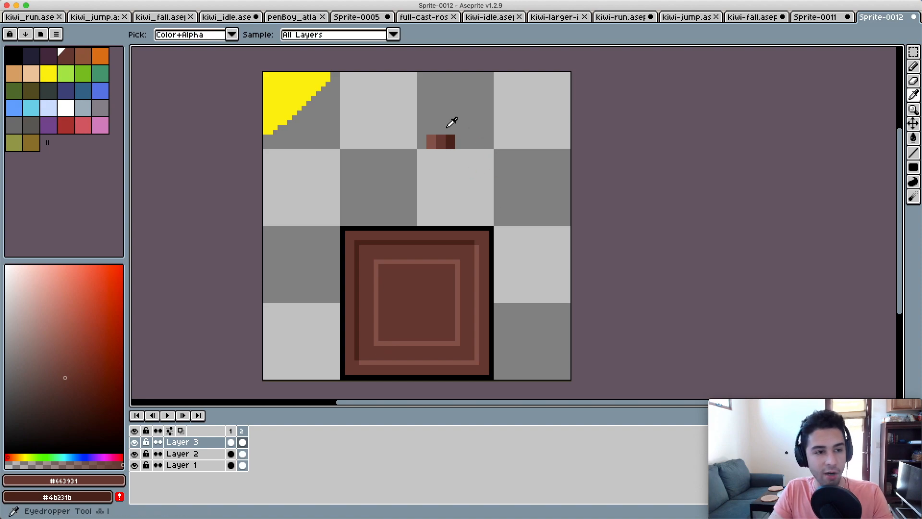
{"action": "left_click", "coordinate": [452, 140]}
{"action": "mouse_move", "coordinate": [458, 267]}
{"action": "left_mouse_down"}
{"action": "mouse_move", "coordinate": [456, 341]}
{"action": "mouse_move", "coordinate": [379, 343]}
{"action": "left_mouse_up"}
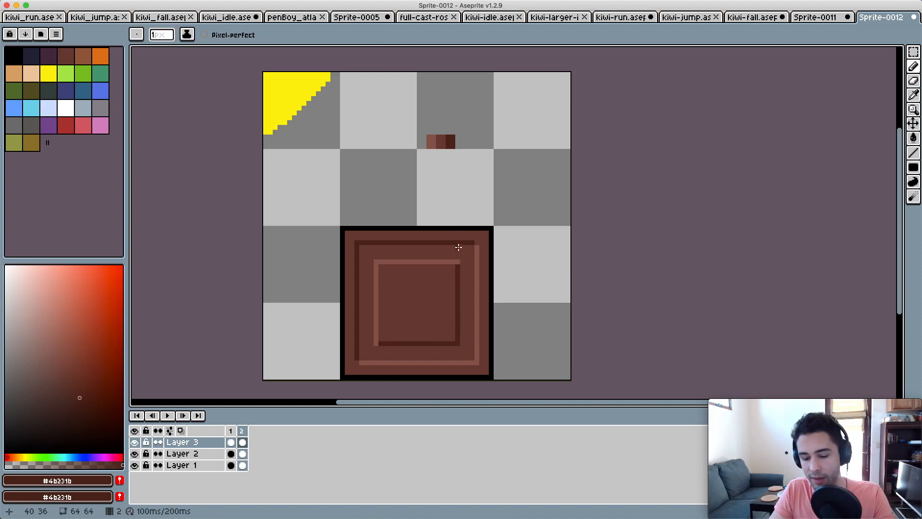
- Erase the smaller square by filling its lines with the base brown #663931
{"action": "left_click", "coordinate": [453, 254], "text": "alt"}
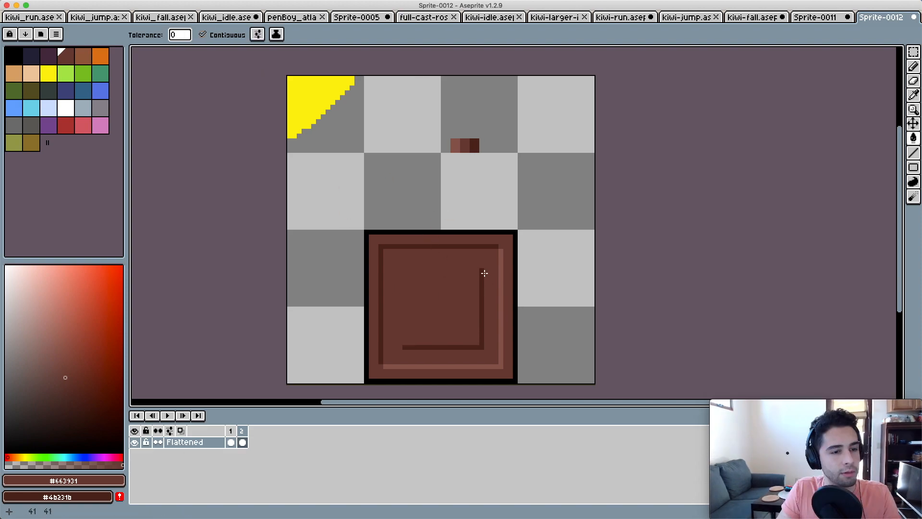
{"action": "left_click", "coordinate": [482, 272]}
- Draw two parallel black diagonal lines across the inset face from the upper-right corner to the lower-left corner
{"action": "key", "text": "i"}
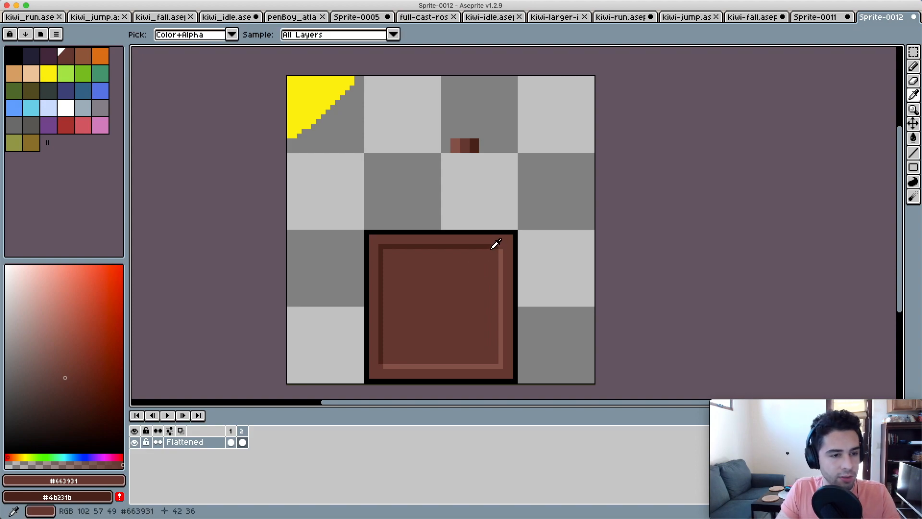
{"action": "left_click", "coordinate": [491, 246]}
{"action": "left_click", "coordinate": [492, 232]}
{"action": "key", "text": "v"}
{"action": "key", "text": "b"}
{"action": "left_click_drag", "start_coordinate": [486, 250], "coordinate": [385, 353]}
{"action": "mouse_move", "coordinate": [496, 263]}
{"action": "left_mouse_down"}
{"action": "mouse_move", "coordinate": [416, 371]}
{"action": "mouse_move", "coordinate": [394, 362]}
{"action": "left_mouse_up"}
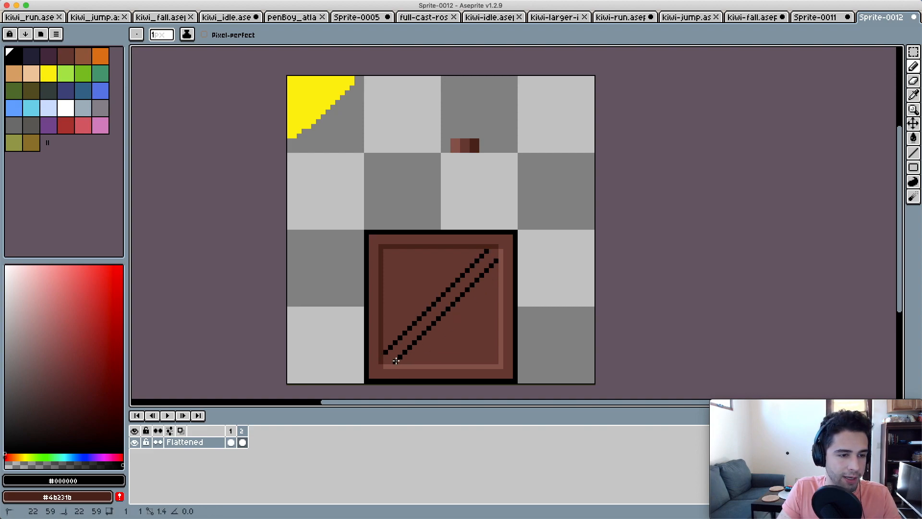
- Recolour the upper diagonal line with the highlight brown #855249
{"action": "scroll", "coordinate": [472, 283], "scroll_direction": "up", "scroll_amount": 1}
{"action": "left_click_drag", "start_coordinate": [488, 237], "coordinate": [497, 207]}
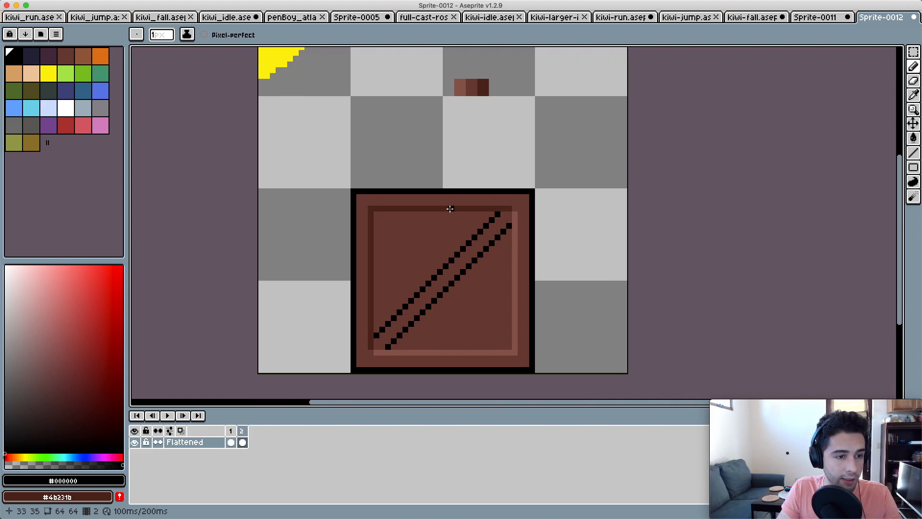
{"action": "key", "text": "i"}
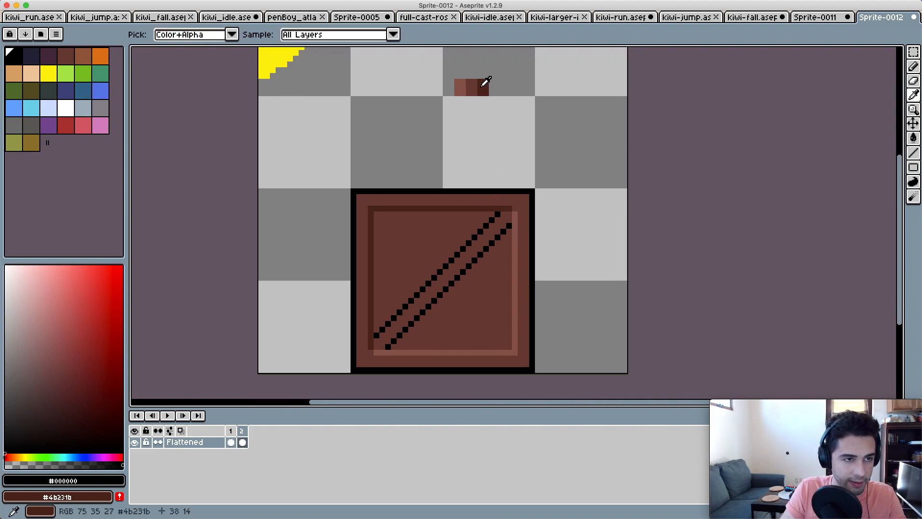
{"action": "left_click", "coordinate": [483, 86]}
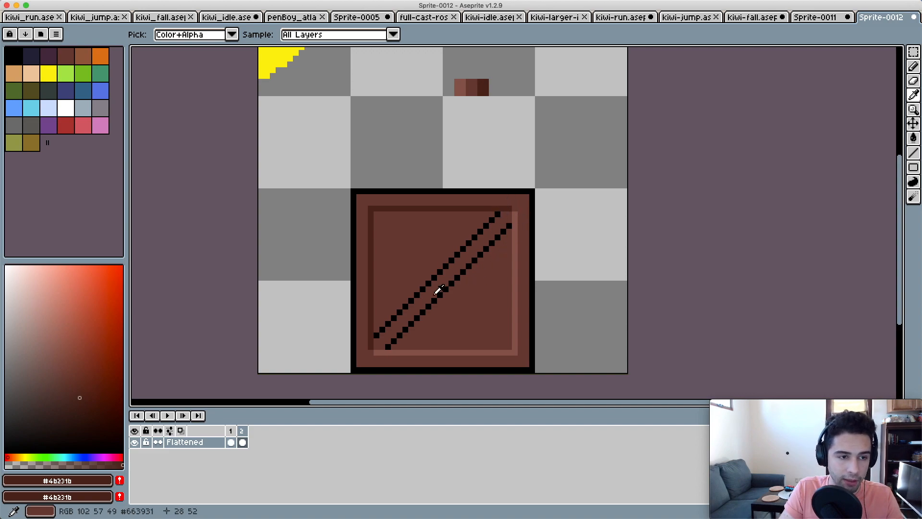
{"action": "left_click", "coordinate": [460, 87]}
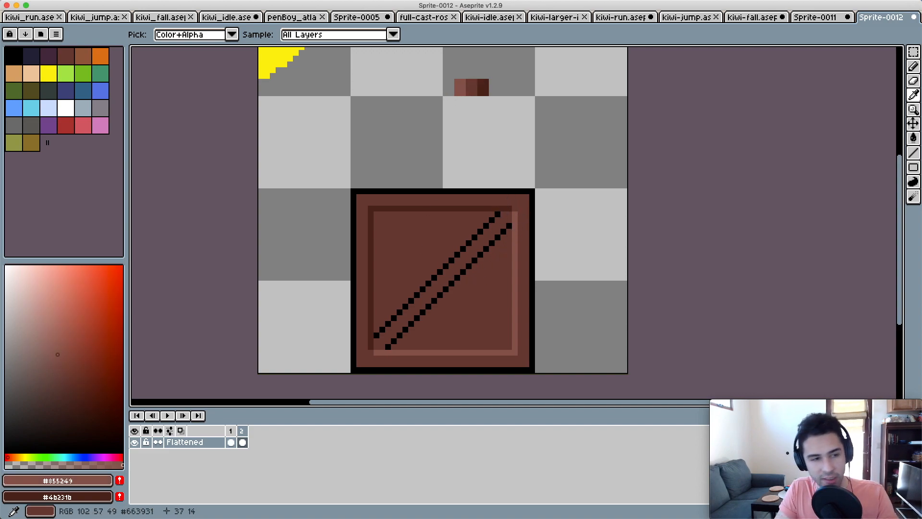
{"action": "key", "text": "b"}
{"action": "left_click_drag", "start_coordinate": [497, 214], "coordinate": [377, 335]}
- Recolour the lower diagonal line with the shadow brown #4b231b
{"action": "key", "text": "i"}
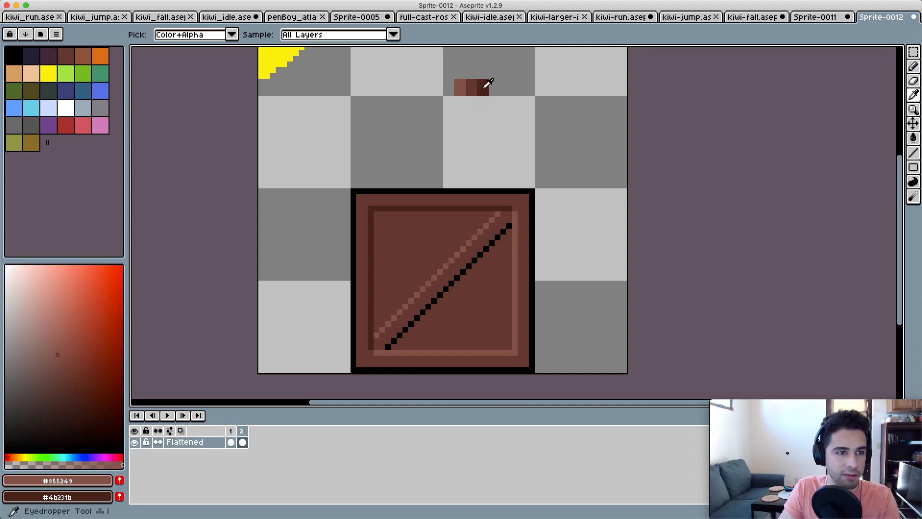
{"action": "left_click", "coordinate": [482, 88]}
{"action": "key", "text": "b"}
{"action": "left_click_drag", "start_coordinate": [510, 226], "coordinate": [387, 347]}
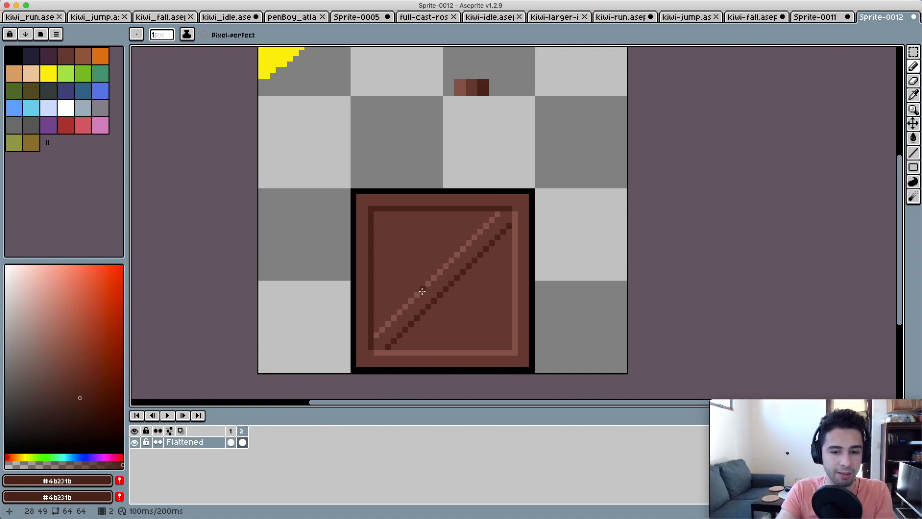
- Swap the plank's shading, using shadow brown #4b231b on the upper diagonal and highlight brown #855249 on the lower one
{"action": "key", "text": "i"}
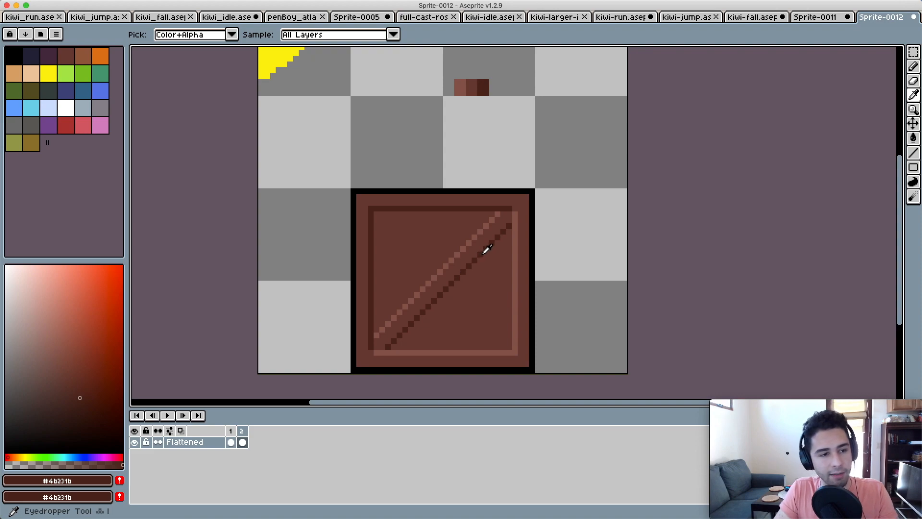
{"action": "key", "text": "b"}
{"action": "left_click", "coordinate": [497, 214]}
{"action": "left_click", "coordinate": [377, 335], "text": "shift"}
{"action": "key", "text": "i"}
{"action": "left_click", "coordinate": [391, 351]}
{"action": "key", "text": "b"}
{"action": "left_click_drag", "start_coordinate": [391, 351], "coordinate": [511, 224]}
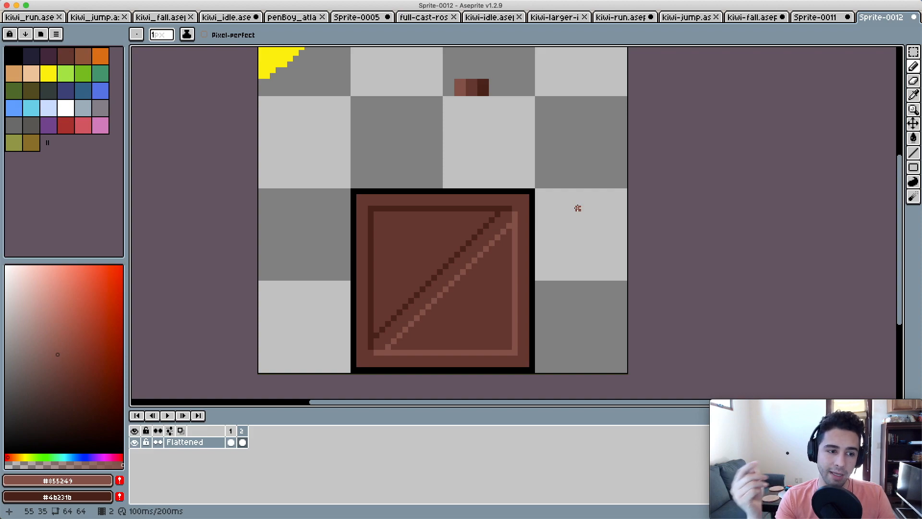
- Undo the swapped shading of the two diagonal lines
{"action": "key", "text": "super+z"}
{"action": "key", "text": "super+z"}
{"action": "key", "text": "super+z"}
{"action": "key", "text": "super+z"}
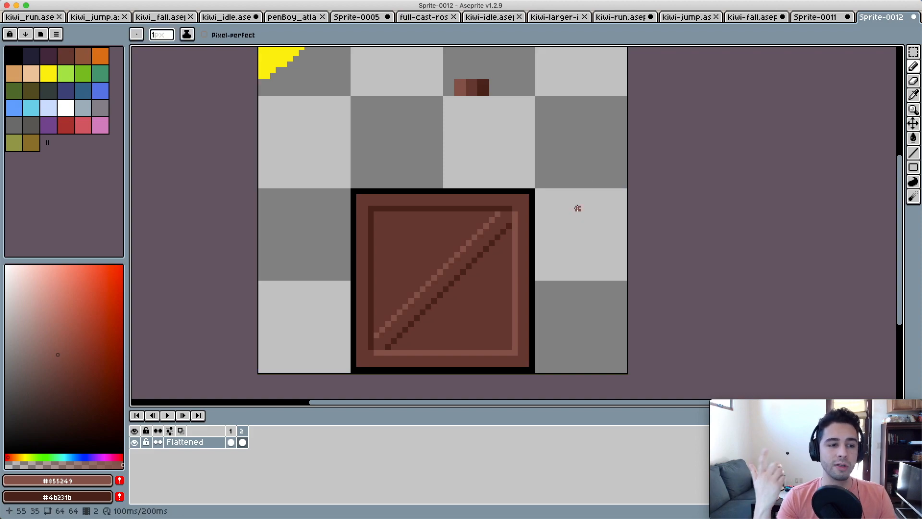
- Paint base brown #663931 over the bevel pixels where the diagonal plank meets the upper-right and lower-left corners
{"action": "key", "text": "i"}
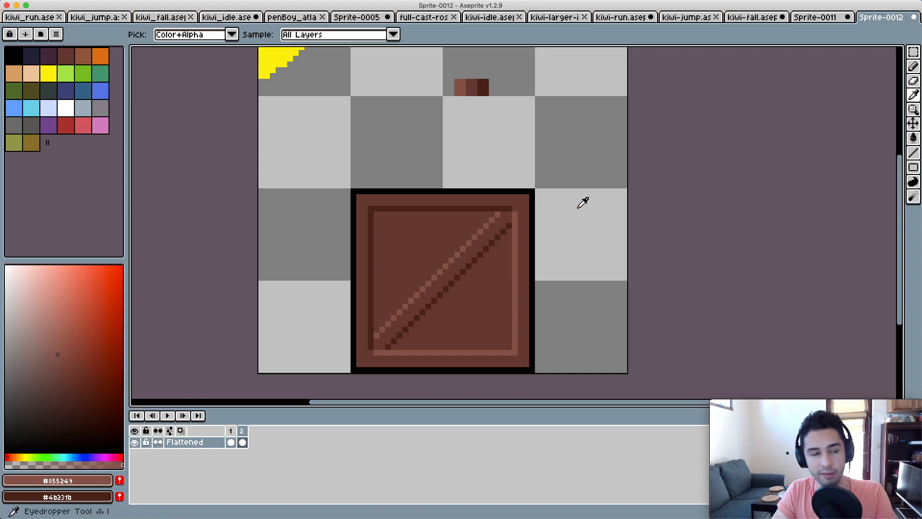
{"action": "left_click", "coordinate": [508, 218]}
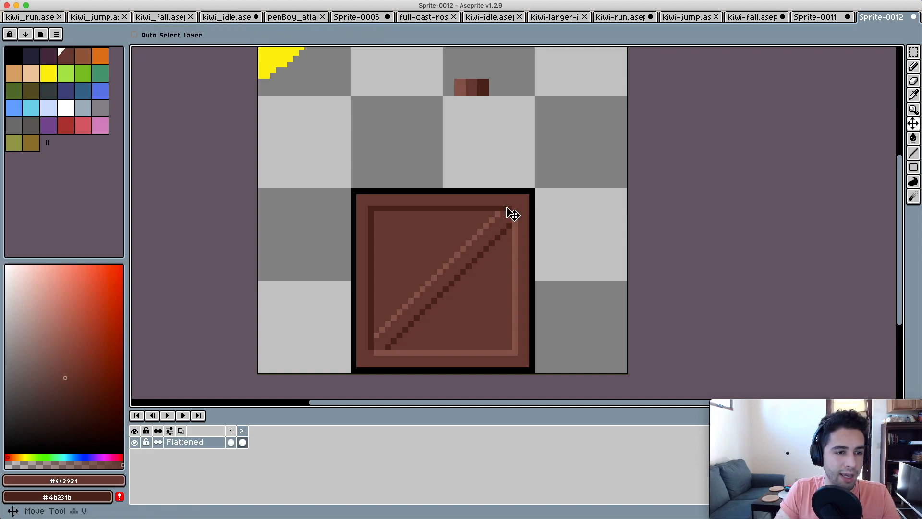
{"action": "key", "text": "b"}
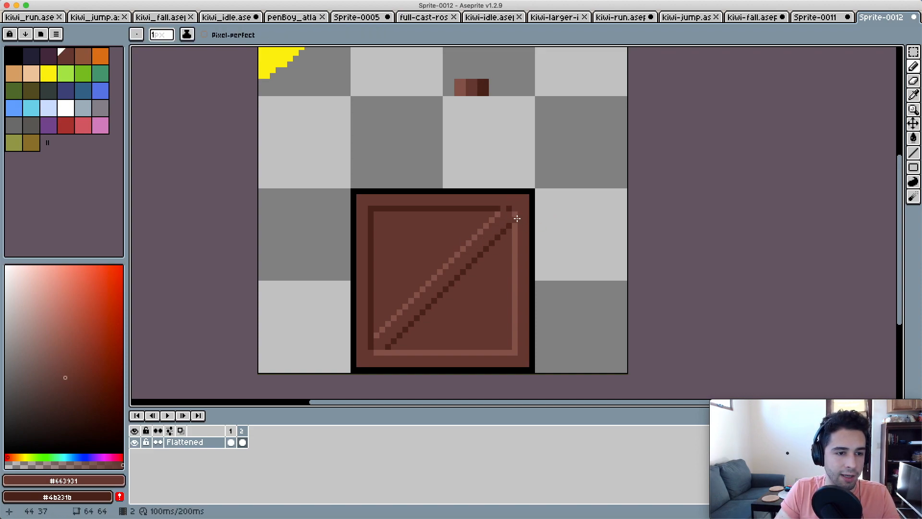
{"action": "left_click", "coordinate": [383, 351]}
{"action": "left_click", "coordinate": [372, 340]}
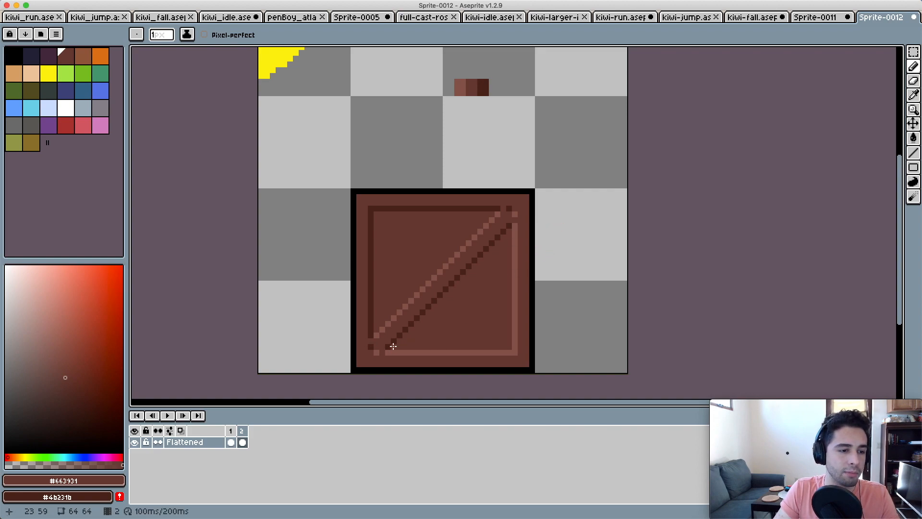
- Shade the remaining bevel corner pixels with highlight brown #855249 at the upper-right and shadow brown #4b231b at the lower-left
{"action": "left_click", "coordinate": [378, 352]}
{"action": "left_click_drag", "start_coordinate": [509, 210], "coordinate": [515, 214]}
{"action": "key", "text": "ctrl+z"}
{"action": "key", "text": "ctrl+z"}
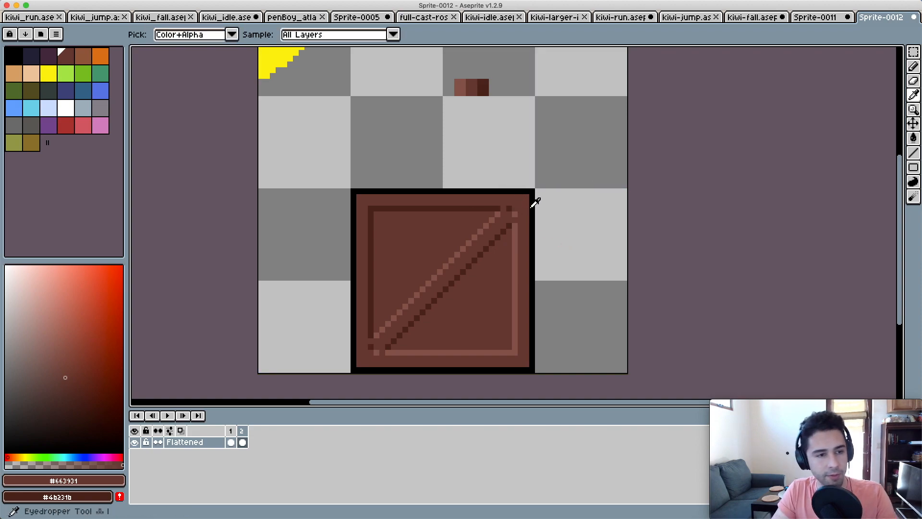
{"action": "left_click", "coordinate": [515, 211], "text": "alt"}
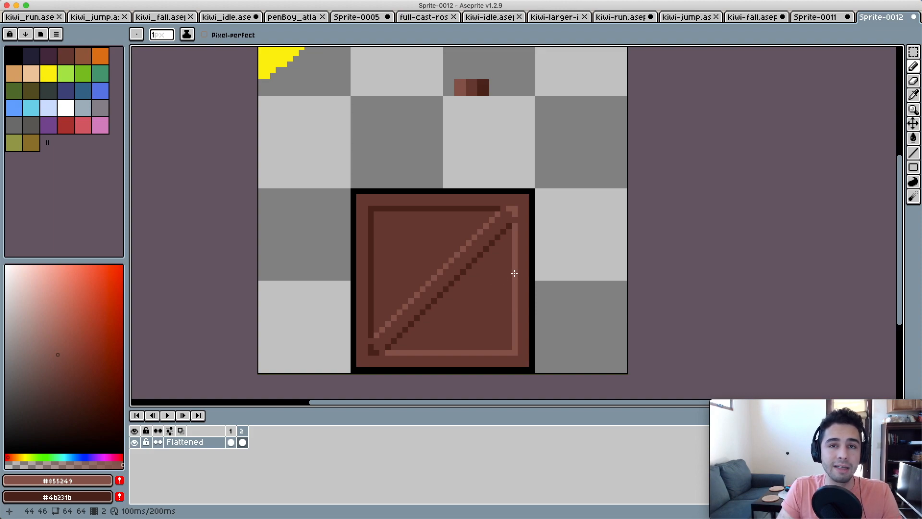
- Erase both diagonal lines of the plank by painting over them with the base brown #663931
{"action": "left_click", "coordinate": [520, 243], "text": "alt"}
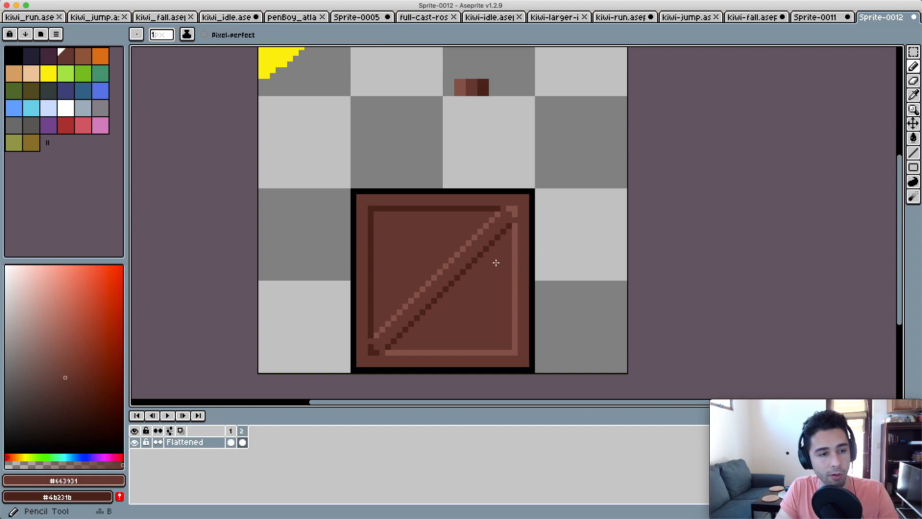
{"action": "left_click", "coordinate": [508, 227]}
{"action": "left_click", "coordinate": [386, 346], "text": "shift"}
{"action": "left_click", "coordinate": [376, 335]}
{"action": "left_click", "coordinate": [494, 218]}
{"action": "left_click", "coordinate": [381, 328], "text": "shift"}
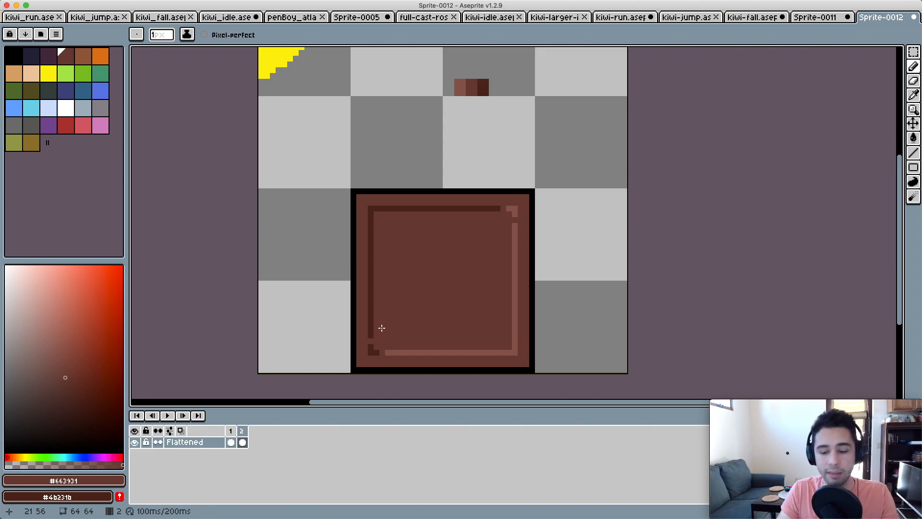
- Restore the inset bevel's corners, extending the top and left edges in shadow brown #4b231b and the right and bottom edges in highlight brown #855249
{"action": "left_click", "coordinate": [501, 209], "text": "alt"}
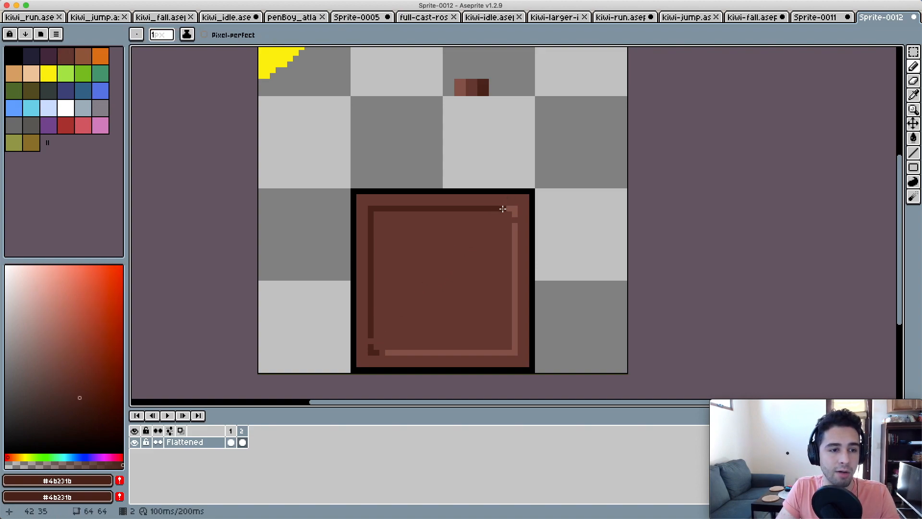
{"action": "left_click", "coordinate": [514, 210], "text": "alt"}
{"action": "left_click", "coordinate": [382, 352]}
{"action": "left_click", "coordinate": [370, 347]}
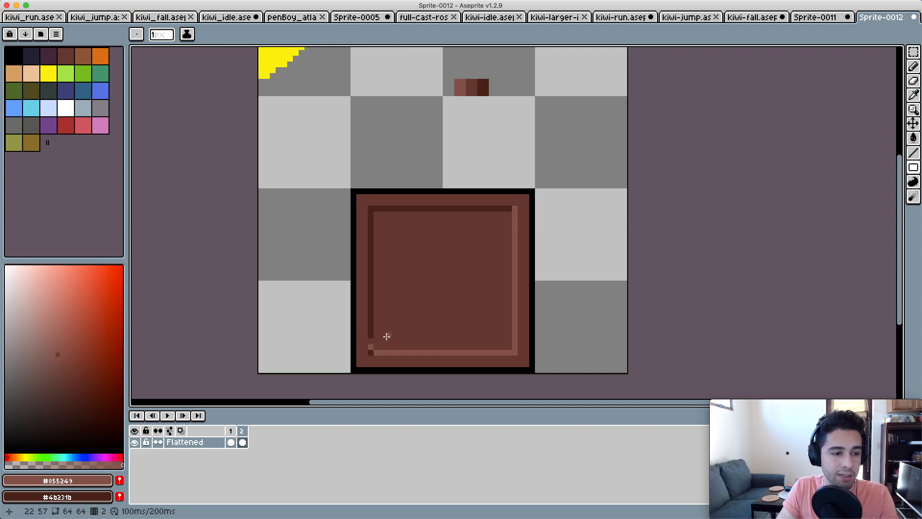
{"action": "left_click", "coordinate": [370, 330], "text": "alt"}
{"action": "left_click", "coordinate": [371, 339]}
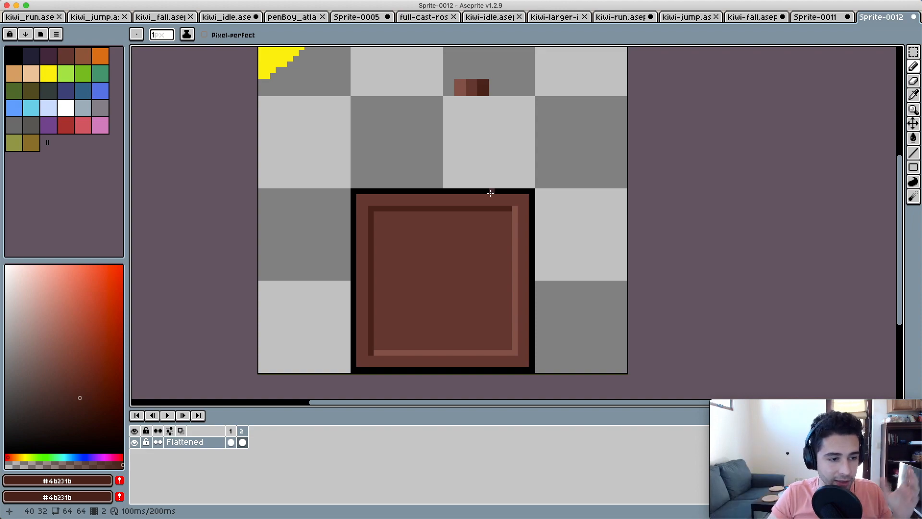
- Add a third frame with a copy of the box and fill its bevel edges with base brown #663931 to leave a plain face
{"action": "left_click", "coordinate": [231, 431]}
{"action": "left_click", "coordinate": [242, 431]}
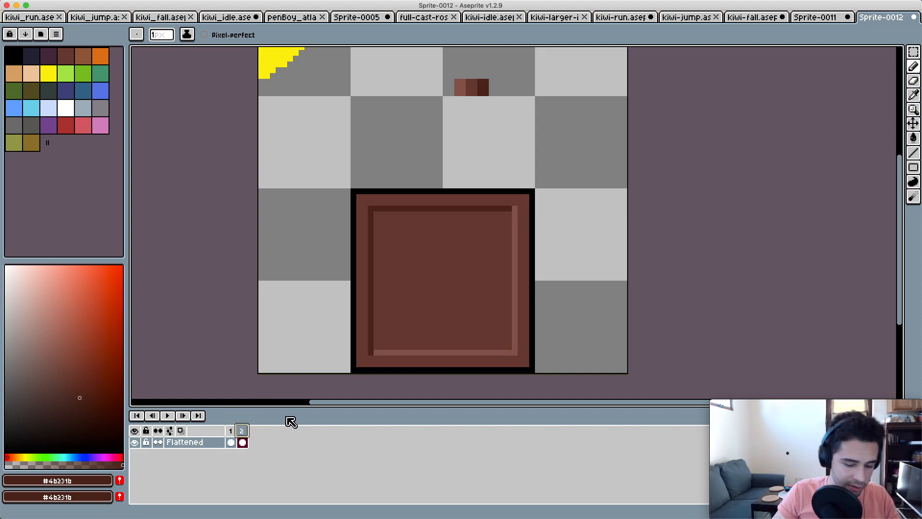
{"action": "key", "text": "alt+n"}
{"action": "left_click", "coordinate": [491, 216], "text": "alt"}
{"action": "key", "text": "space"}
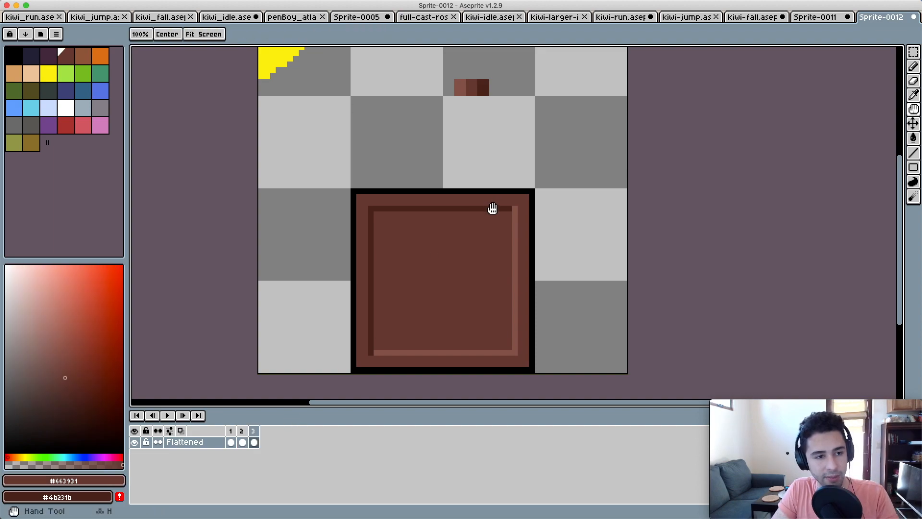
{"action": "left_click", "coordinate": [500, 208]}
{"action": "left_click", "coordinate": [515, 208]}
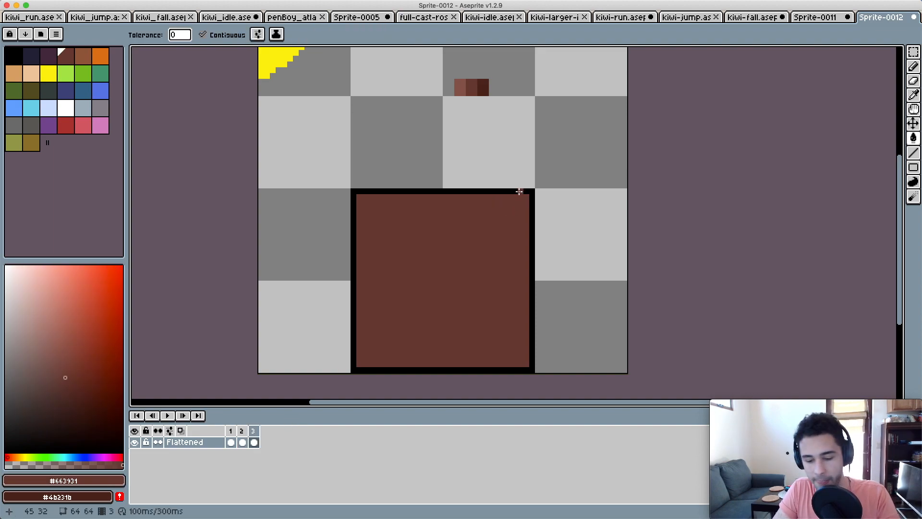
- Draw a black vertical line through the third frame's box to divide it into a wide front and a narrow right side
{"action": "key", "text": "alt"}
{"action": "left_click", "coordinate": [488, 186], "text": "alt"}
{"action": "mouse_move", "coordinate": [479, 197]}
{"action": "left_mouse_down"}
{"action": "mouse_move", "coordinate": [497, 373]}
{"action": "mouse_move", "coordinate": [478, 379]}
{"action": "left_mouse_up"}
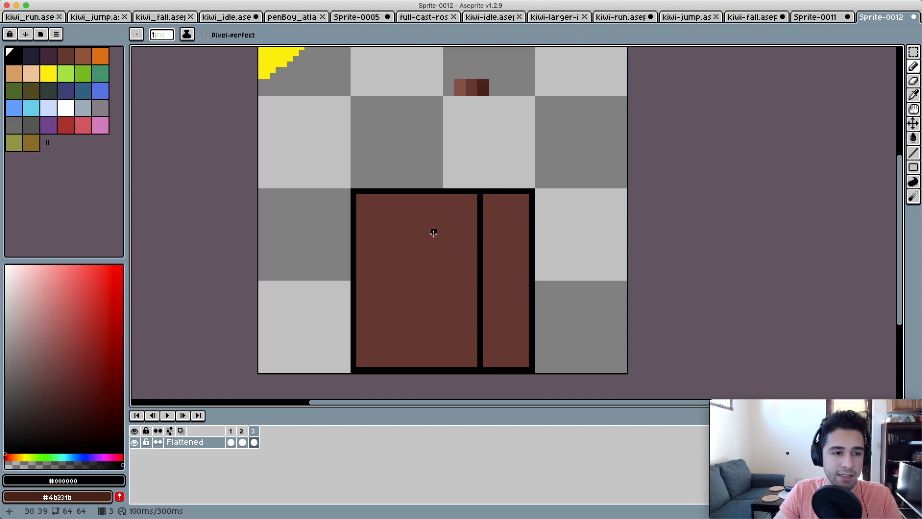
{"action": "left_click_drag", "start_coordinate": [317, 278], "coordinate": [399, 276]}
{"action": "mouse_move", "coordinate": [616, 249]}
{"action": "left_mouse_down"}
{"action": "mouse_move", "coordinate": [536, 261]}
{"action": "mouse_move", "coordinate": [529, 253]}
{"action": "mouse_move", "coordinate": [514, 266]}
{"action": "left_mouse_up"}
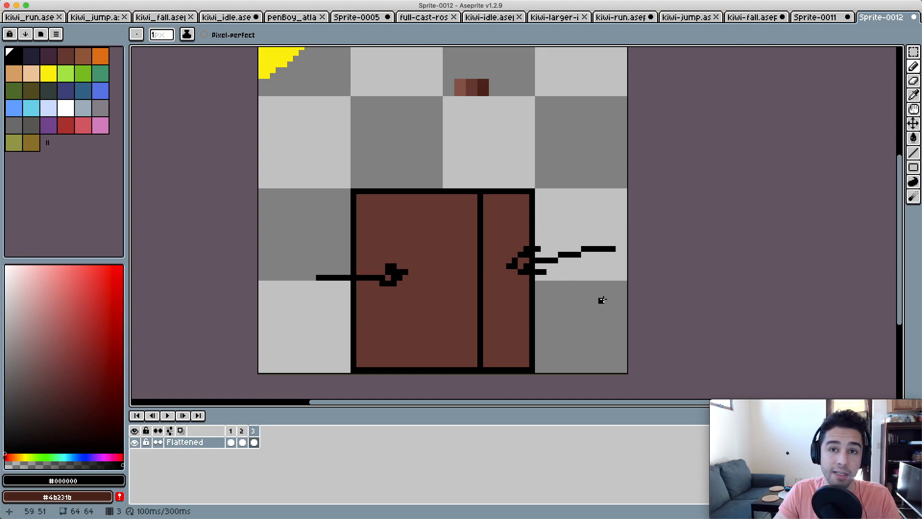
{"action": "key", "text": "ctrl+z"}
{"action": "key", "text": "ctrl+z"}
{"action": "key", "text": "ctrl+z"}
{"action": "key", "text": "ctrl+z"}
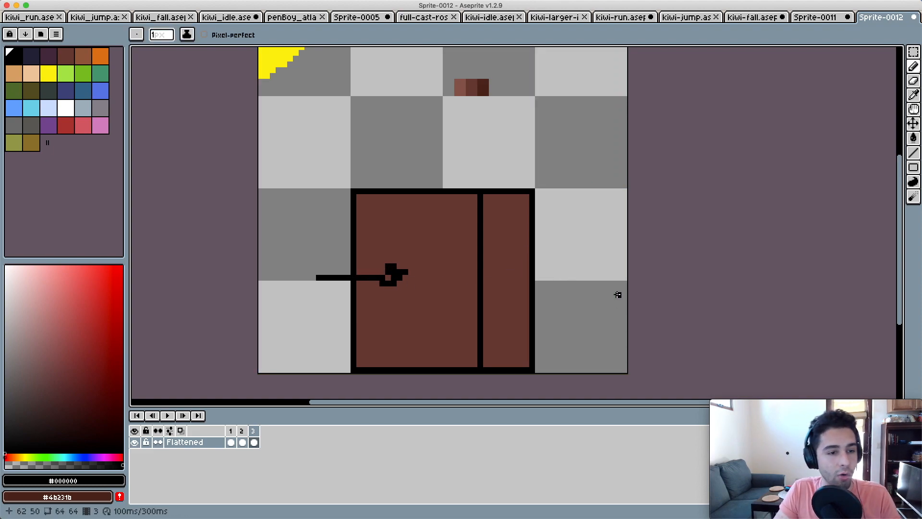
- Fill the box's narrow right side with shadow brown #4b231b picked from the colour swatches
{"action": "mouse_move", "coordinate": [560, 254]}
{"action": "left_mouse_down"}
{"action": "mouse_move", "coordinate": [558, 276]}
{"action": "mouse_move", "coordinate": [530, 245]}
{"action": "mouse_move", "coordinate": [548, 251]}
{"action": "left_mouse_up"}
{"action": "scroll", "coordinate": [558, 277], "scroll_direction": "down", "scroll_amount": 2}
{"action": "scroll", "coordinate": [528, 239], "scroll_direction": "up", "scroll_amount": 1}
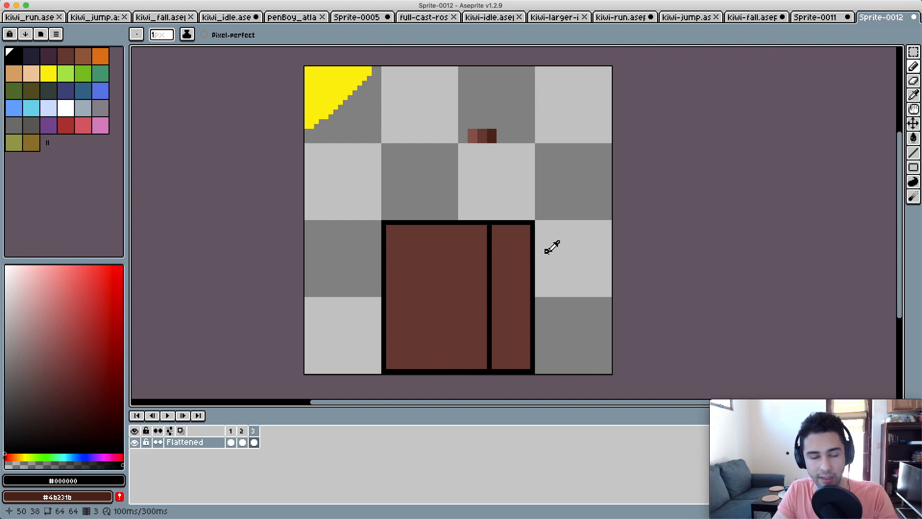
{"action": "key", "text": "i"}
{"action": "left_click", "coordinate": [483, 137]}
{"action": "key", "text": "g"}
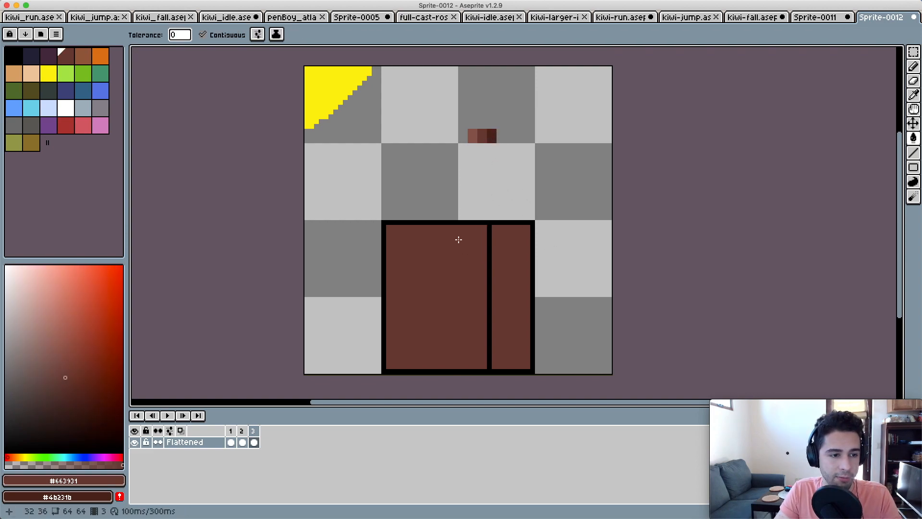
{"action": "key", "text": "i"}
{"action": "left_click", "coordinate": [493, 137]}
{"action": "key", "text": "g"}
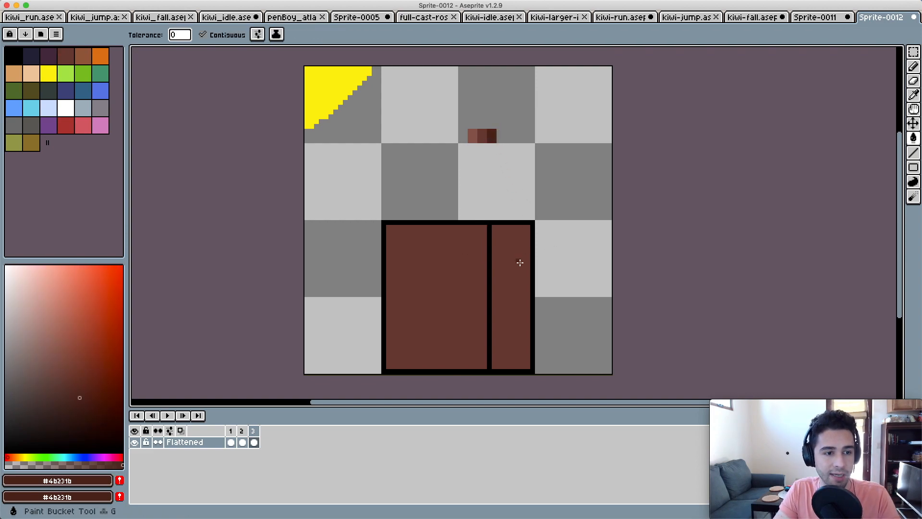
{"action": "left_click", "coordinate": [521, 259]}
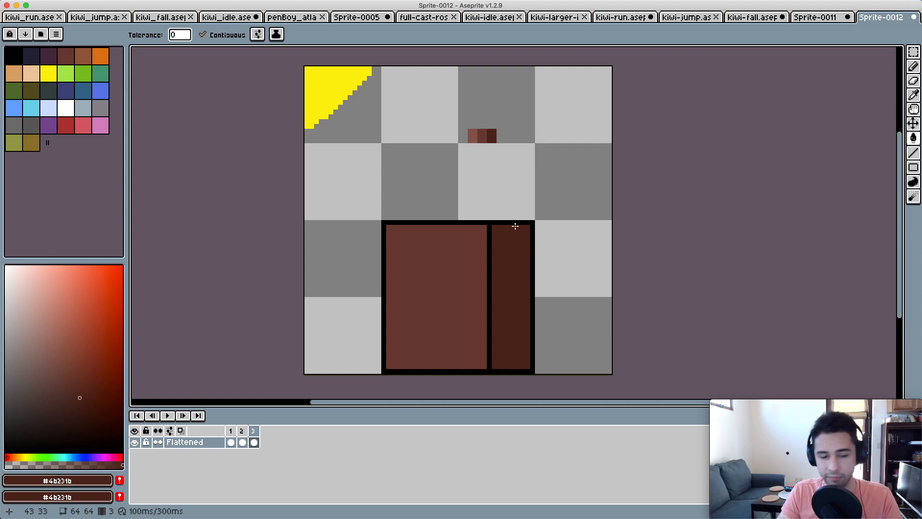
- Cover the black dividing line between the front and side faces with shadow brown #4b231b
{"action": "key", "text": "b"}
{"action": "scroll", "coordinate": [541, 251], "scroll_direction": "down", "scroll_amount": 1}
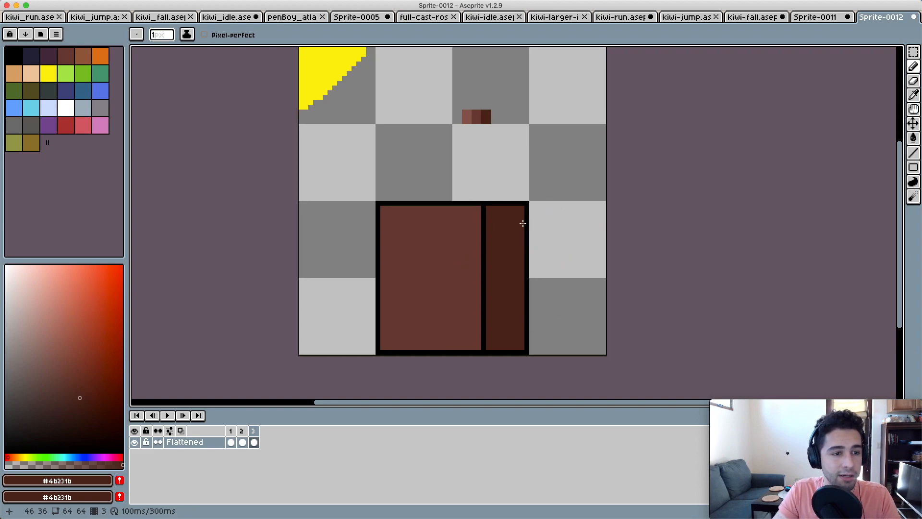
{"action": "left_click_drag", "start_coordinate": [481, 206], "coordinate": [479, 346]}
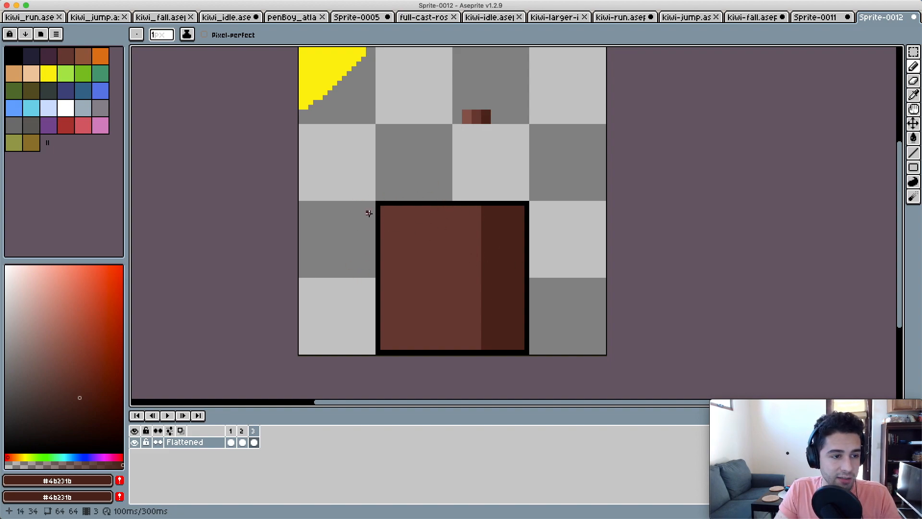
- Widen the front face by moving the box's left part about 3 pixels left and filling the gap with black outline and base brown #663931
{"action": "key", "text": "m"}
{"action": "left_click_drag", "start_coordinate": [362, 183], "coordinate": [449, 355]}
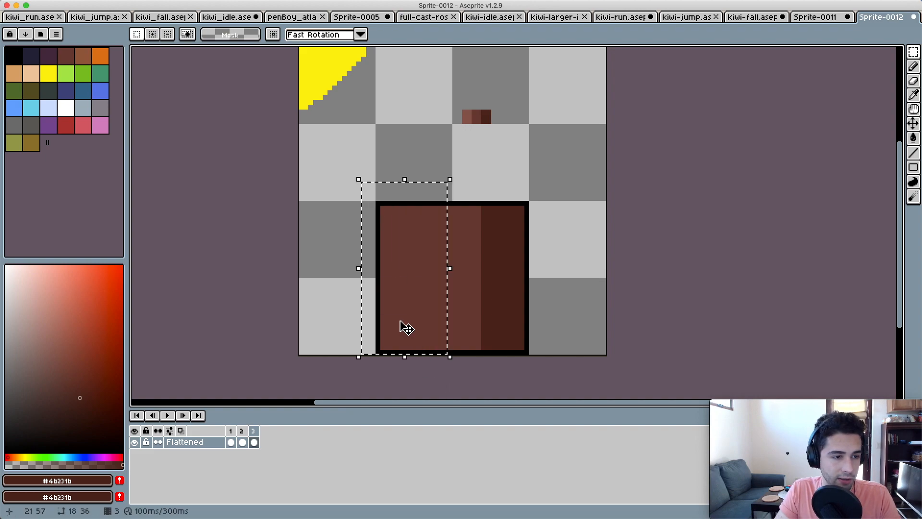
{"action": "left_click_drag", "start_coordinate": [403, 321], "coordinate": [389, 322]}
{"action": "key", "text": "super+d"}
{"action": "key", "text": "i"}
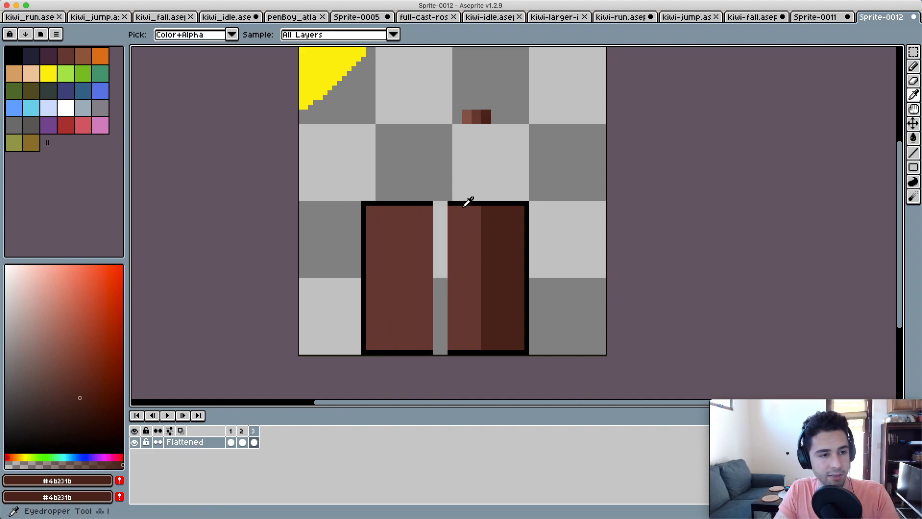
{"action": "left_click", "coordinate": [464, 204]}
{"action": "key", "text": "b"}
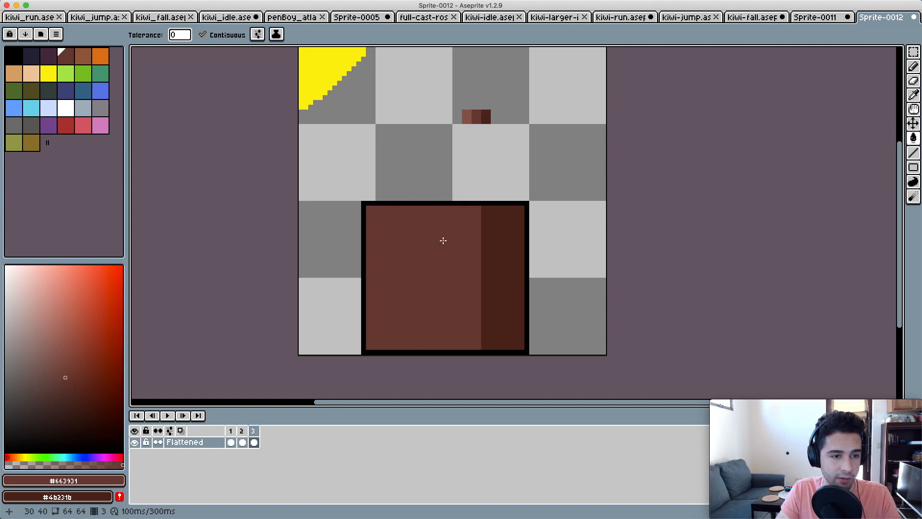
- Move the box's right edge about 2 pixels right and close the gaps in its top and bottom outline with black
{"action": "key", "text": "m"}
{"action": "left_click_drag", "start_coordinate": [513, 194], "coordinate": [556, 334]}
{"action": "key", "text": "super+d"}
{"action": "key", "text": "i"}
{"action": "left_click", "coordinate": [522, 203]}
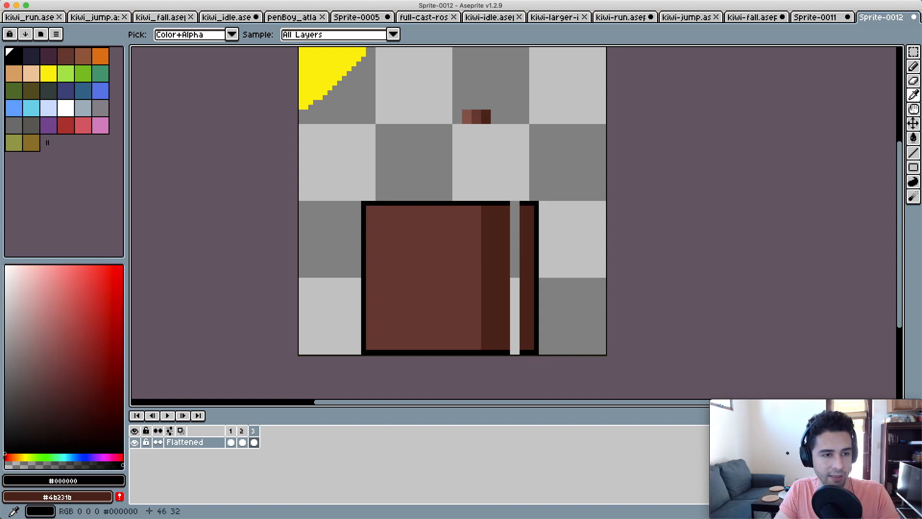
{"action": "key", "text": "b"}
{"action": "left_click_drag", "start_coordinate": [520, 204], "coordinate": [513, 205]}
{"action": "key", "text": "u"}
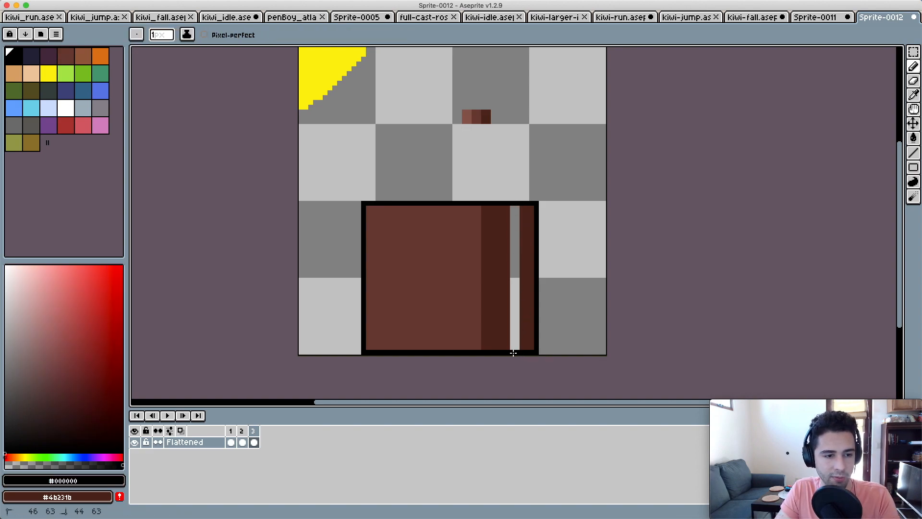
- Fill the remaining gap in the side face with shadow brown #4b231b
{"action": "key", "text": "i"}
{"action": "left_click", "coordinate": [529, 307]}
{"action": "key", "text": "g"}
{"action": "left_click", "coordinate": [526, 313]}
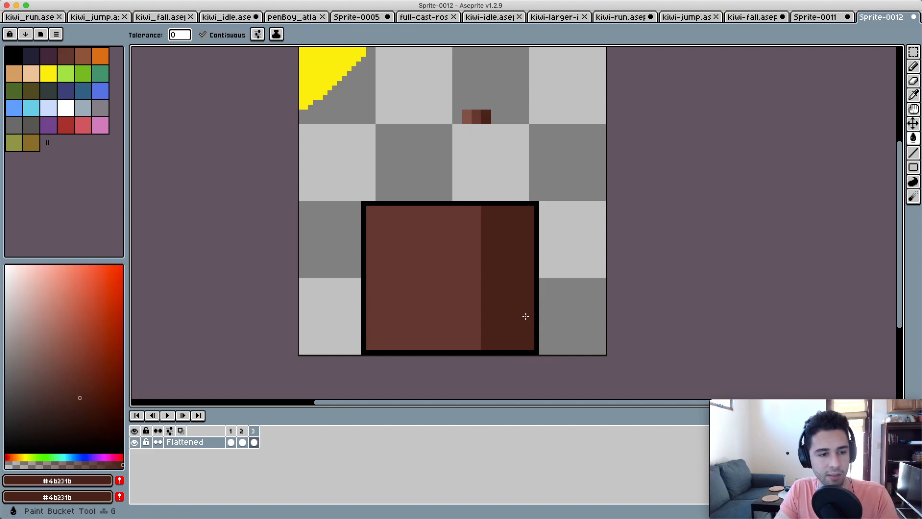
- Compare the box with the previous frame, and widen its dark side face by one pixel column in #4b231b along the front edge
{"action": "key", "text": "Left"}
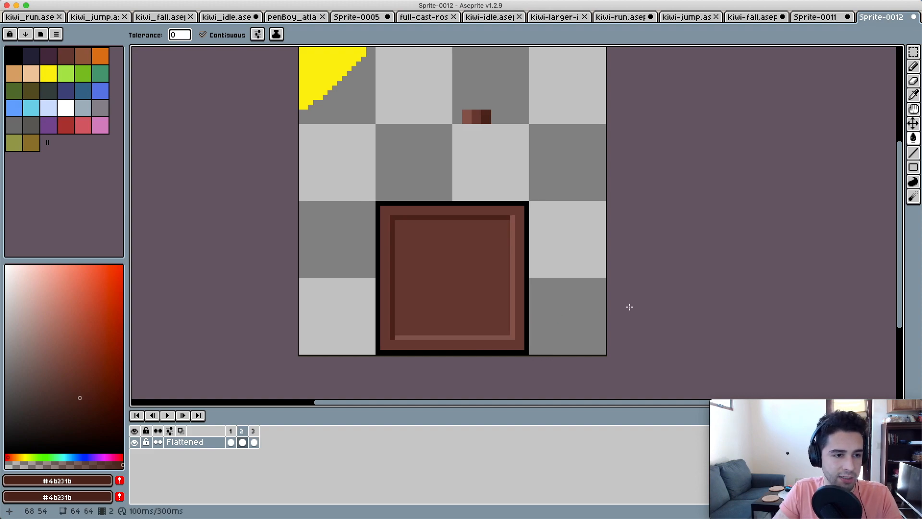
{"action": "key", "text": "Right"}
{"action": "key", "text": "Left"}
{"action": "key", "text": "Right"}
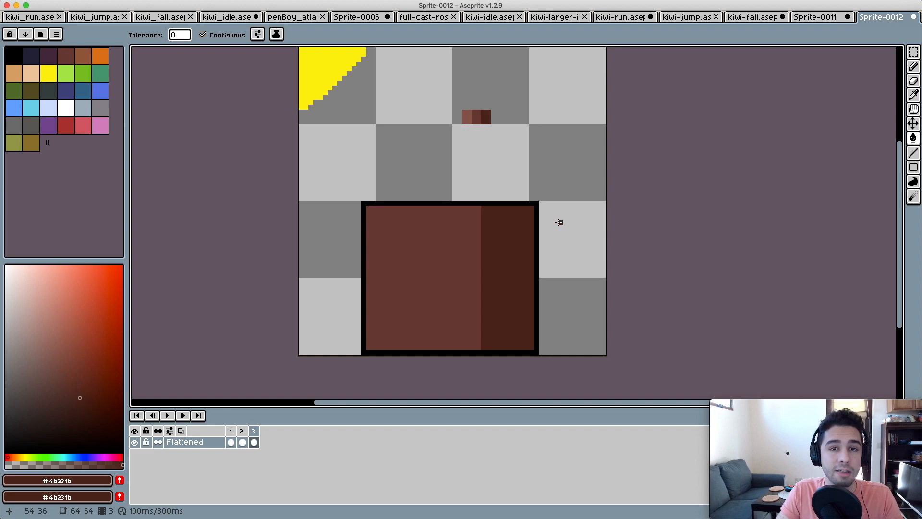
{"action": "key", "text": "i"}
{"action": "key", "text": "b"}
{"action": "left_click", "coordinate": [479, 209]}
{"action": "left_click", "coordinate": [478, 347], "text": "shift"}
{"action": "left_click_drag", "start_coordinate": [570, 201], "coordinate": [572, 202]}
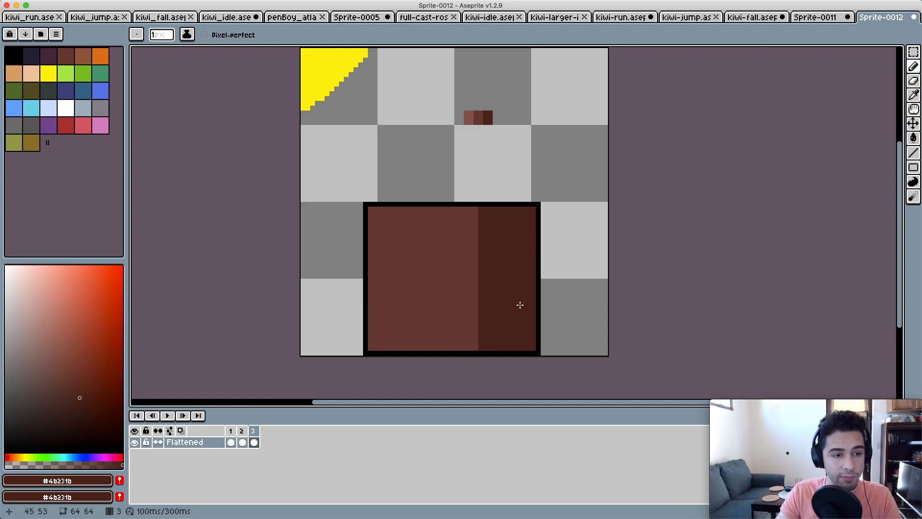
- Try the palette red (Idx-27) on the box's side face and replace it with green (Idx-10)
{"action": "left_click", "coordinate": [65, 126]}
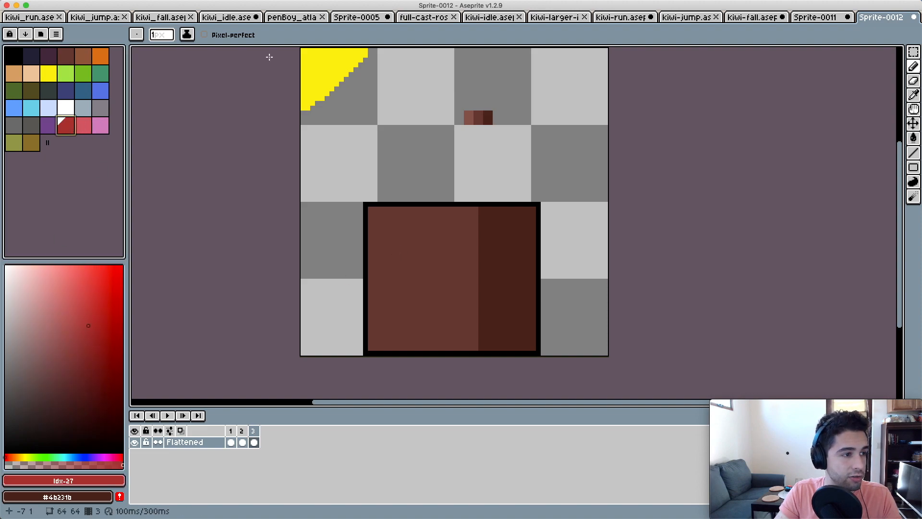
{"action": "key", "text": "g"}
{"action": "left_click", "coordinate": [501, 251]}
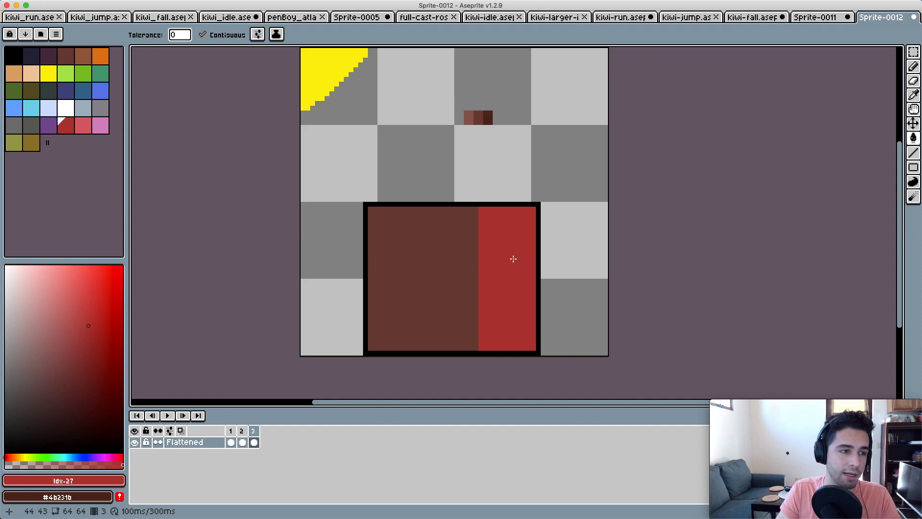
{"action": "left_click", "coordinate": [83, 73]}
{"action": "left_click", "coordinate": [494, 225]}
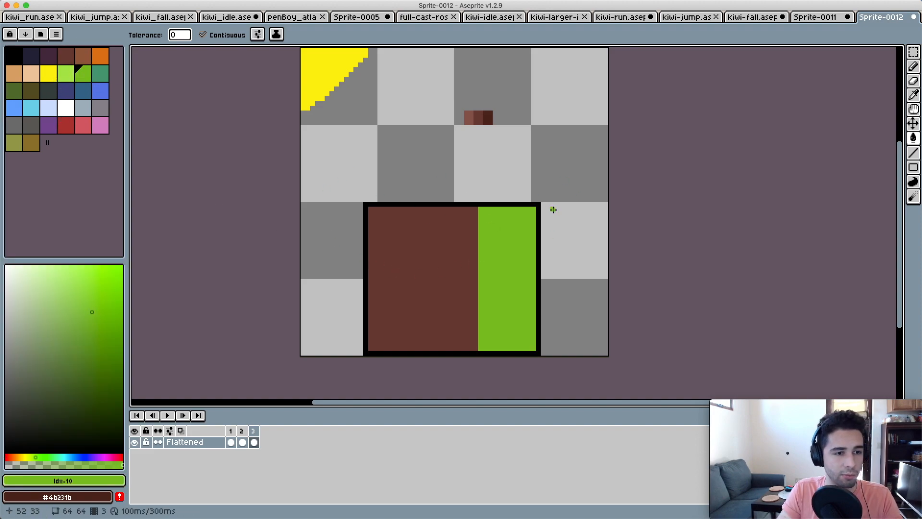
- Draw one-pixel shadow edges in #4b231b along the right and bottom of the front face, using the first frame's box as reference
{"action": "scroll", "coordinate": [480, 211], "scroll_direction": "left", "scroll_amount": 5}
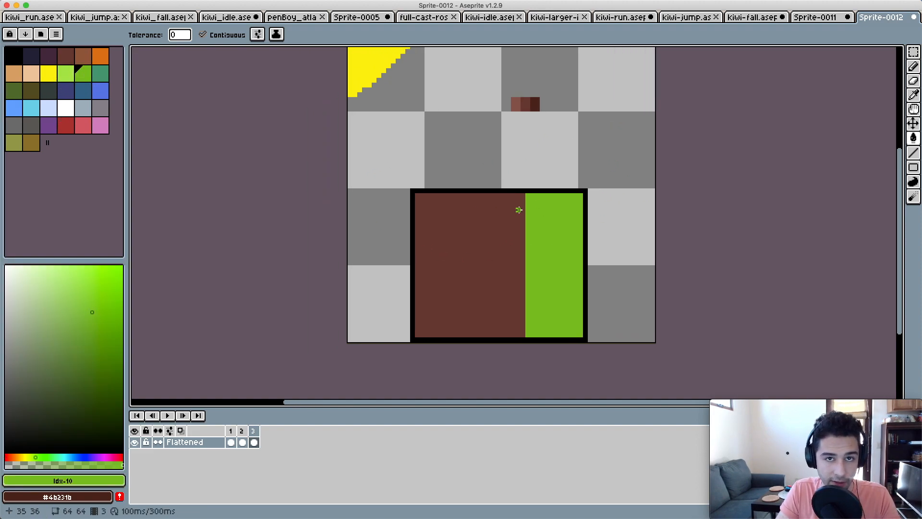
{"action": "scroll", "coordinate": [519, 209], "scroll_direction": "up", "scroll_amount": 1}
{"action": "scroll", "coordinate": [510, 208], "scroll_direction": "left", "scroll_amount": 2}
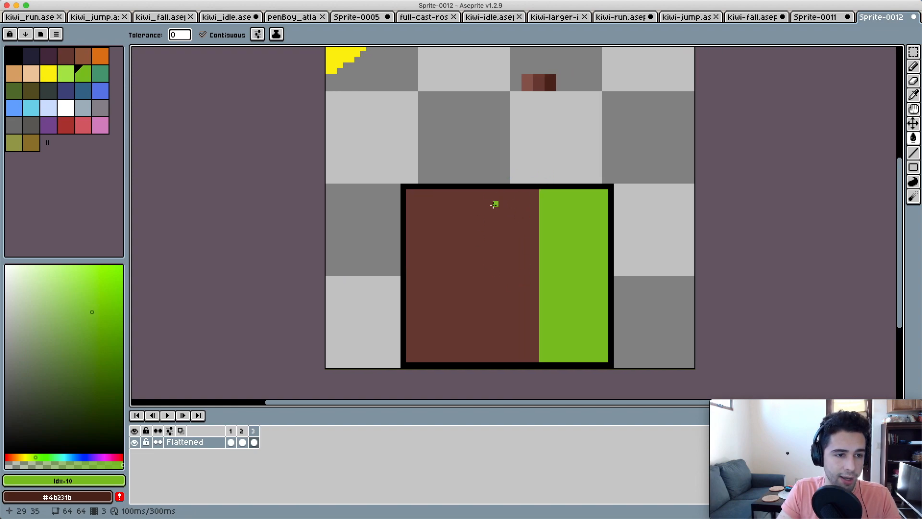
{"action": "key", "text": "i"}
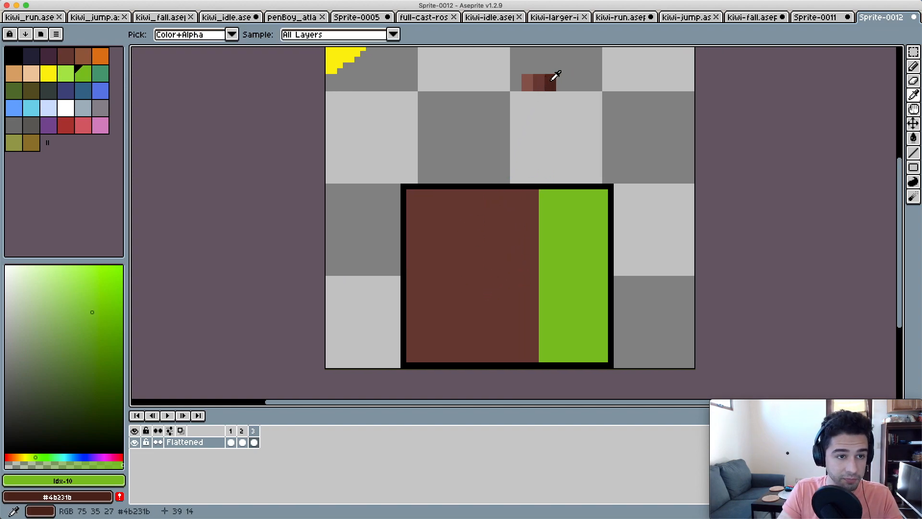
{"action": "left_click", "coordinate": [556, 75]}
{"action": "key", "text": "b"}
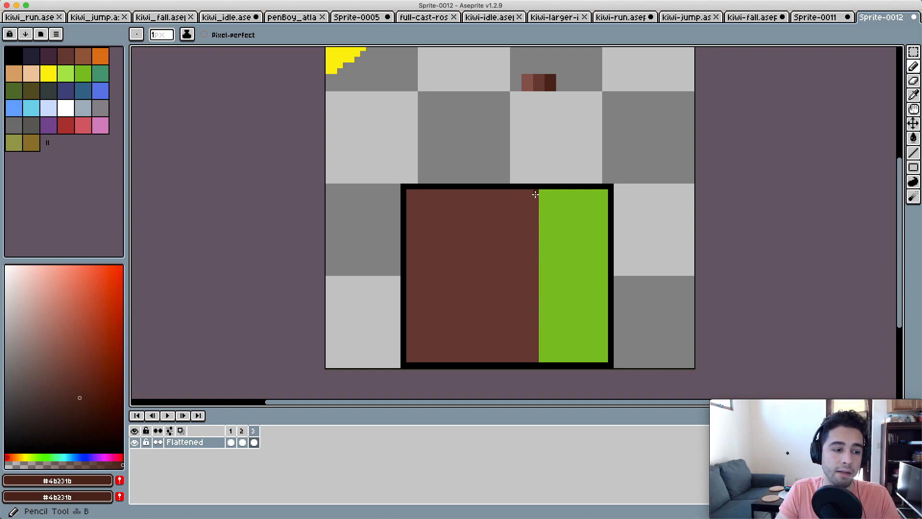
{"action": "key", "text": "period"}
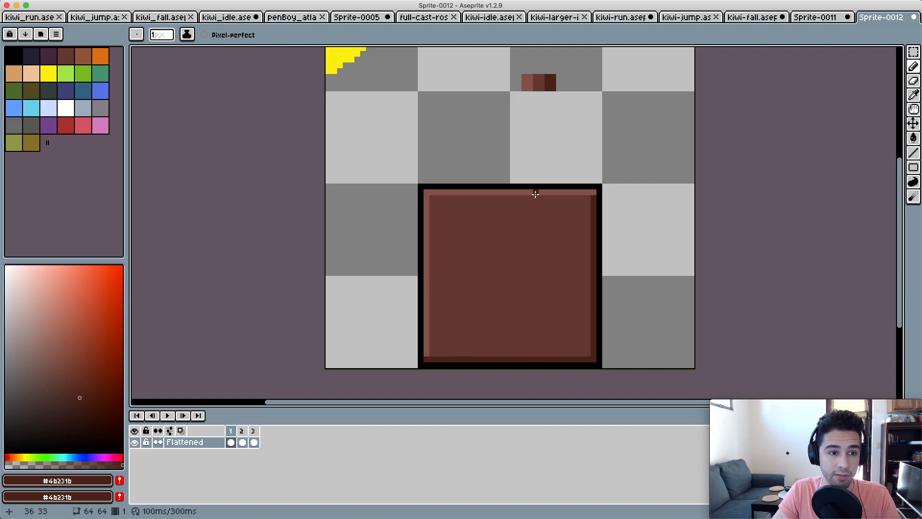
{"action": "key", "text": "period"}
{"action": "key", "text": "period"}
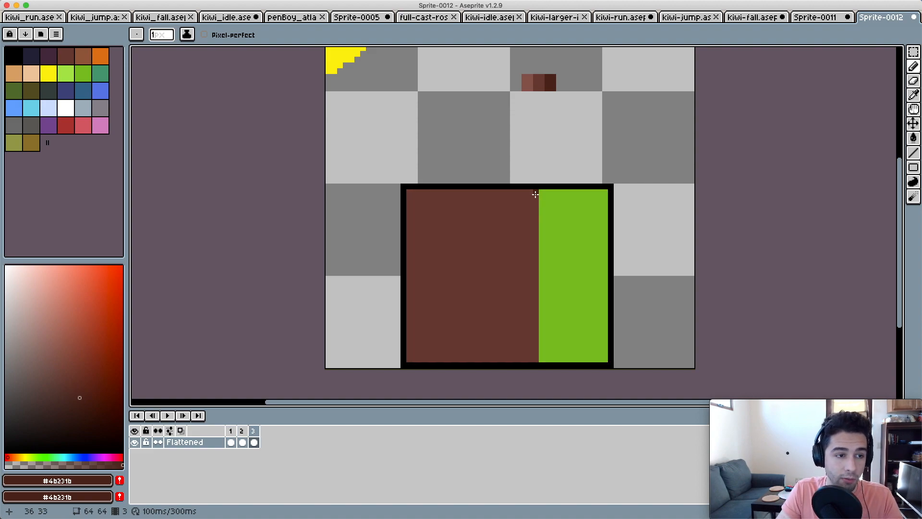
{"action": "mouse_move", "coordinate": [535, 194]}
{"action": "left_mouse_down"}
{"action": "mouse_move", "coordinate": [535, 359]}
{"action": "mouse_move", "coordinate": [409, 358]}
{"action": "left_mouse_up"}
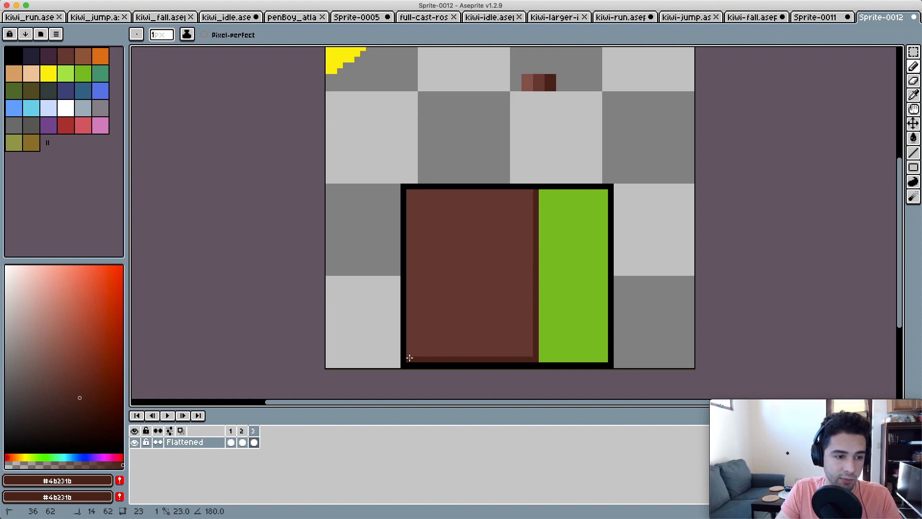
- Draw one-pixel highlight edges in #855249 along the top and left of the front face, and pick base brown #663931
{"action": "left_click", "coordinate": [530, 80], "text": "alt"}
{"action": "mouse_move", "coordinate": [533, 194]}
{"action": "left_mouse_down"}
{"action": "mouse_move", "coordinate": [411, 190]}
{"action": "mouse_move", "coordinate": [409, 354]}
{"action": "left_mouse_up"}
{"action": "left_click", "coordinate": [487, 276], "text": "alt"}
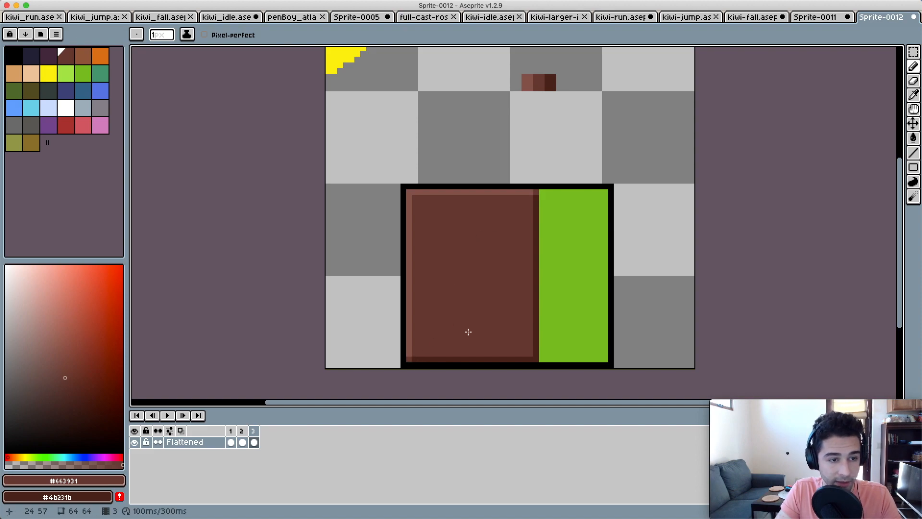
- Draw a one-pixel inset panel on the front face, #4b231b along its top and left, #855249 along its right and bottom, #663931 at the top-right corner
{"action": "left_click", "coordinate": [536, 201], "text": "alt"}
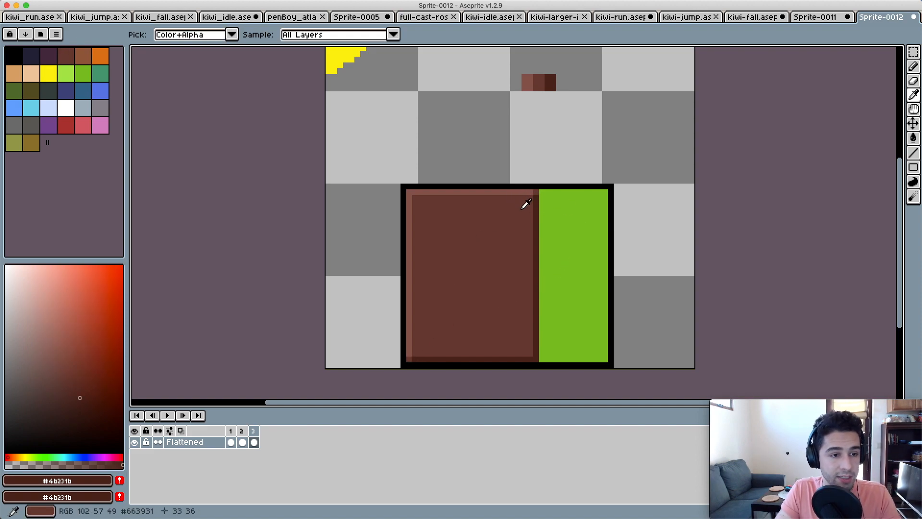
{"action": "mouse_move", "coordinate": [520, 209]}
{"action": "left_mouse_down"}
{"action": "mouse_move", "coordinate": [427, 211]}
{"action": "mouse_move", "coordinate": [426, 344]}
{"action": "left_mouse_up"}
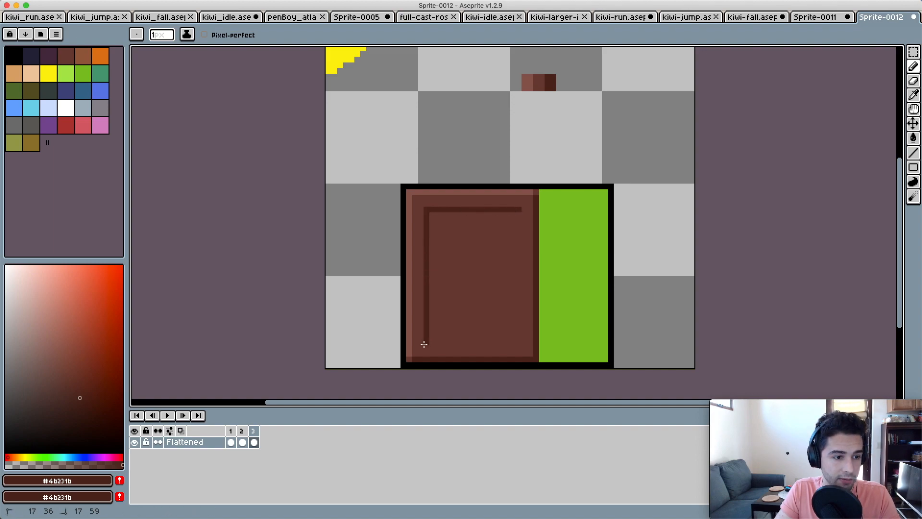
{"action": "left_click", "coordinate": [507, 191], "text": "alt"}
{"action": "left_click", "coordinate": [519, 214]}
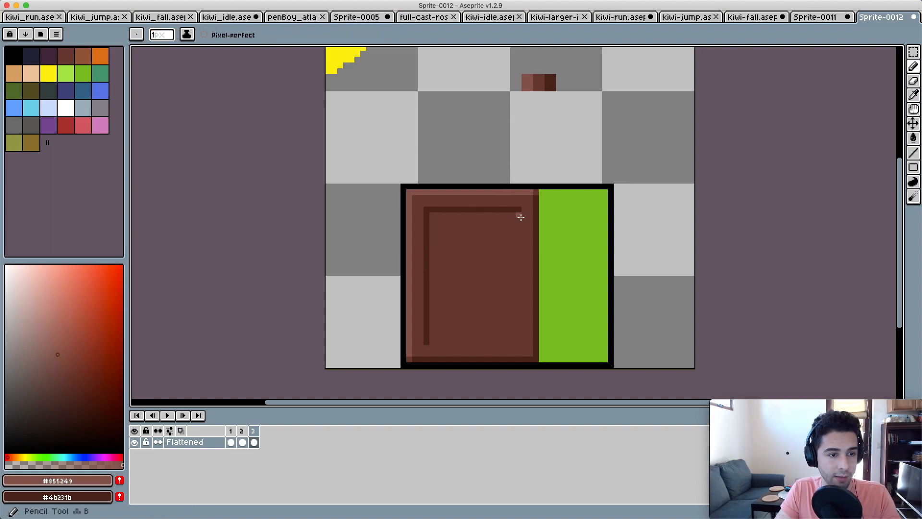
{"action": "left_click", "coordinate": [508, 345], "text": "shift"}
{"action": "left_click", "coordinate": [518, 341], "text": "shift"}
{"action": "left_click", "coordinate": [432, 341], "text": "shift"}
{"action": "left_click", "coordinate": [494, 282], "text": "alt"}
{"action": "left_click", "coordinate": [518, 209]}
{"action": "scroll", "coordinate": [496, 224], "scroll_direction": "down", "scroll_amount": 1}
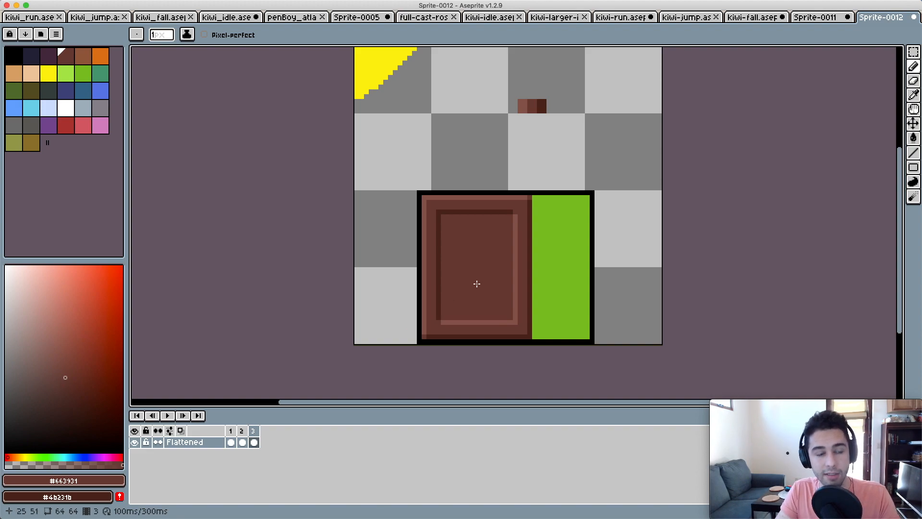
- Try filling the green side face and the front face's top-right corner pixel with the shadow brown #4b231b, and undo it
{"action": "key", "text": "i"}
{"action": "left_click", "coordinate": [529, 216]}
{"action": "left_click_drag", "start_coordinate": [533, 188], "coordinate": [494, 194]}
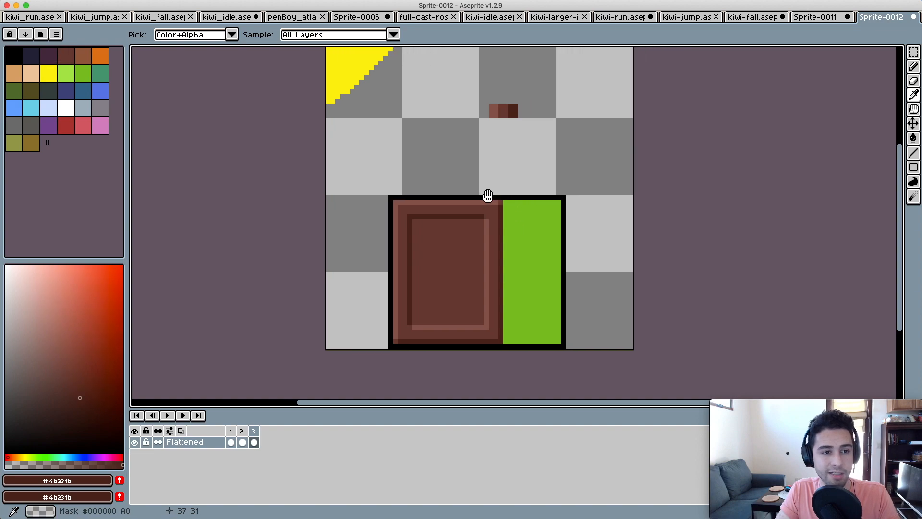
{"action": "key", "text": "g"}
{"action": "left_click", "coordinate": [519, 240]}
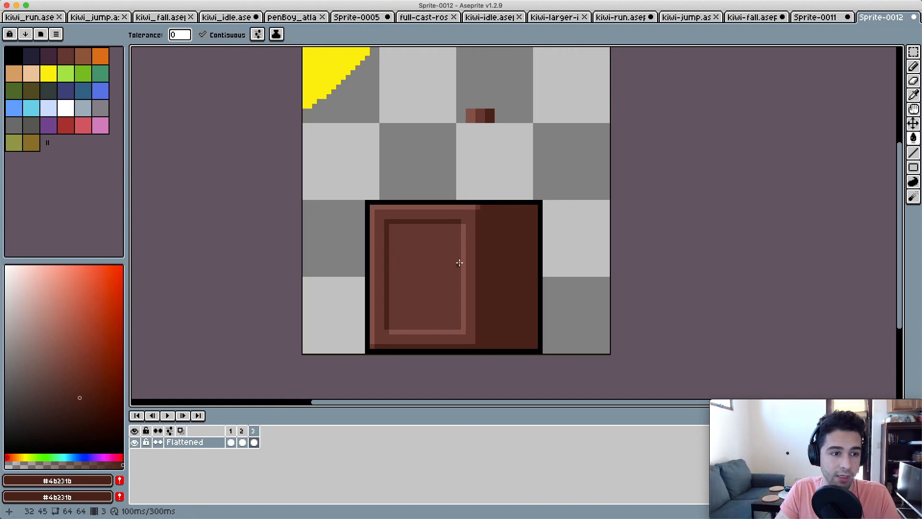
{"action": "key", "text": "b"}
{"action": "left_click", "coordinate": [478, 207]}
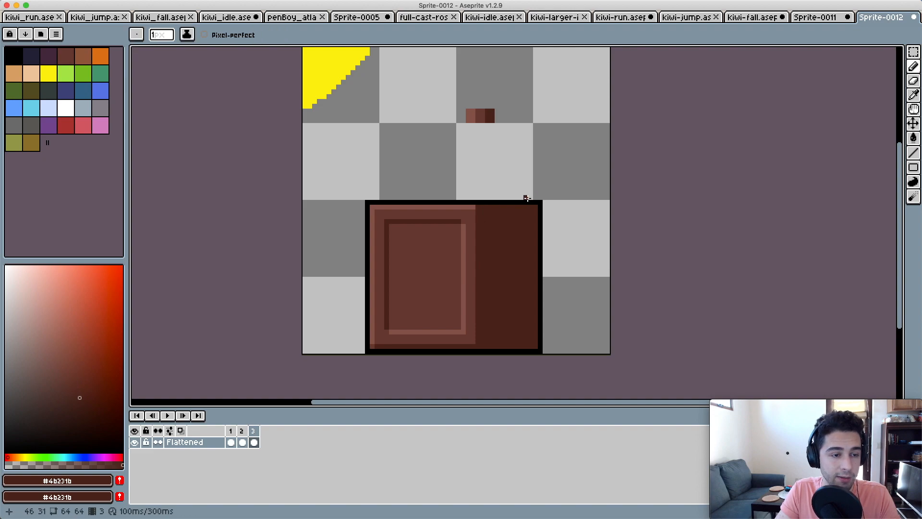
{"action": "mouse_move", "coordinate": [494, 254]}
{"action": "left_mouse_down"}
{"action": "mouse_move", "coordinate": [492, 227]}
{"action": "mouse_move", "coordinate": [504, 255]}
{"action": "mouse_move", "coordinate": [497, 272]}
{"action": "left_mouse_up"}
{"action": "scroll", "coordinate": [492, 228], "scroll_direction": "up", "scroll_amount": 1}
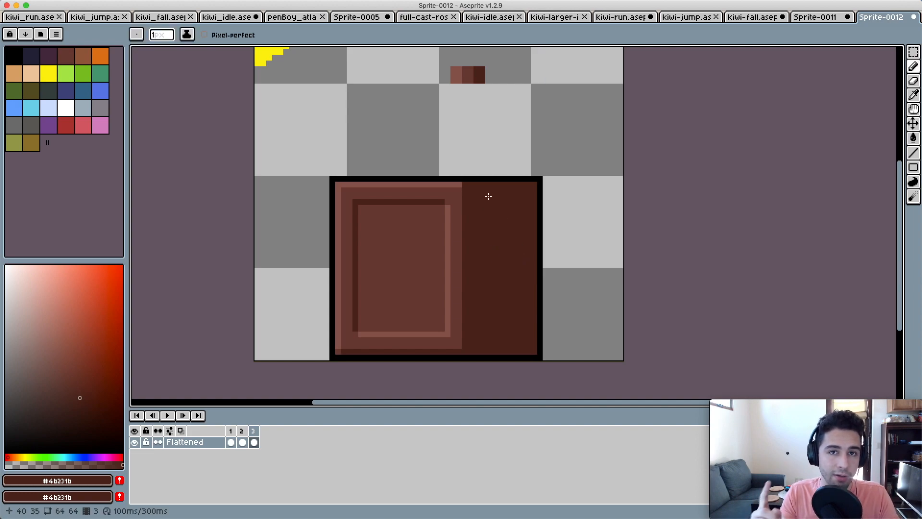
{"action": "key", "text": "super+z"}
{"action": "key", "text": "super+z"}
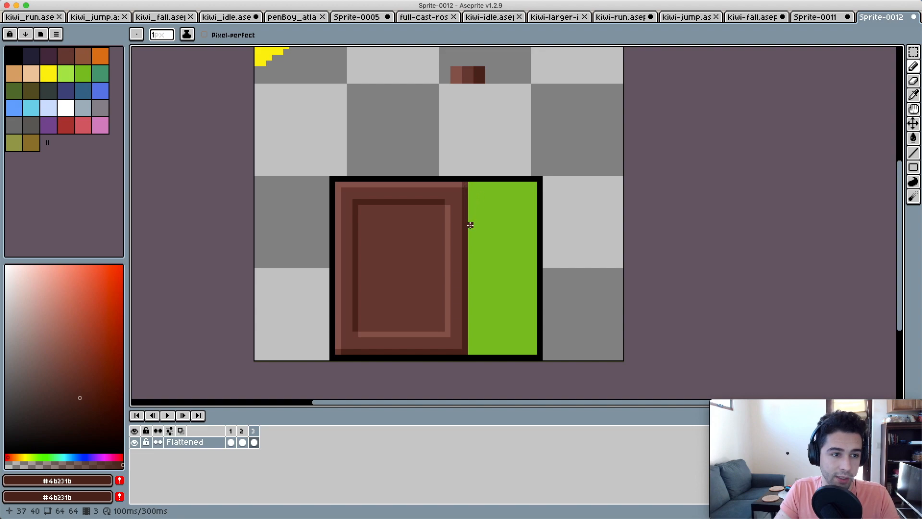
- Draw a short vertical #4b231b line above the box and test the same brown as the side face's fill
{"action": "left_click_drag", "start_coordinate": [469, 150], "coordinate": [465, 168]}
{"action": "key", "text": "super+z"}
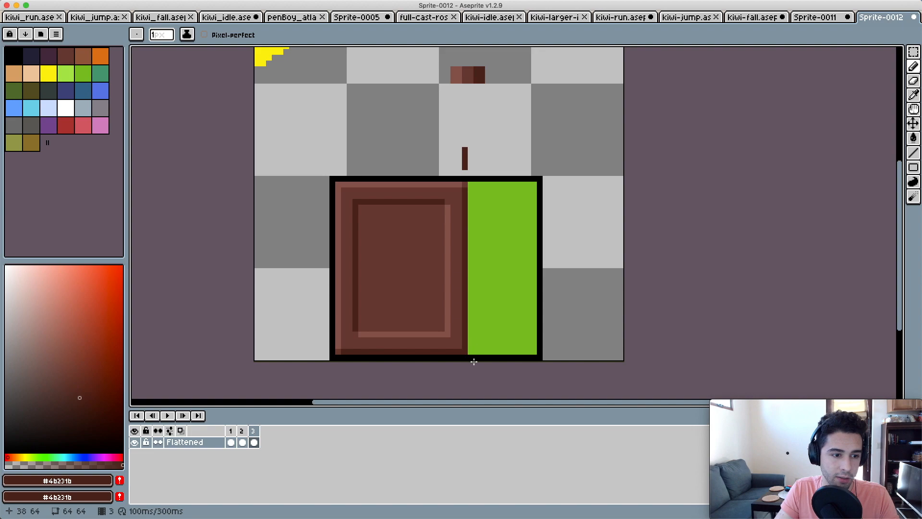
{"action": "key", "text": "g"}
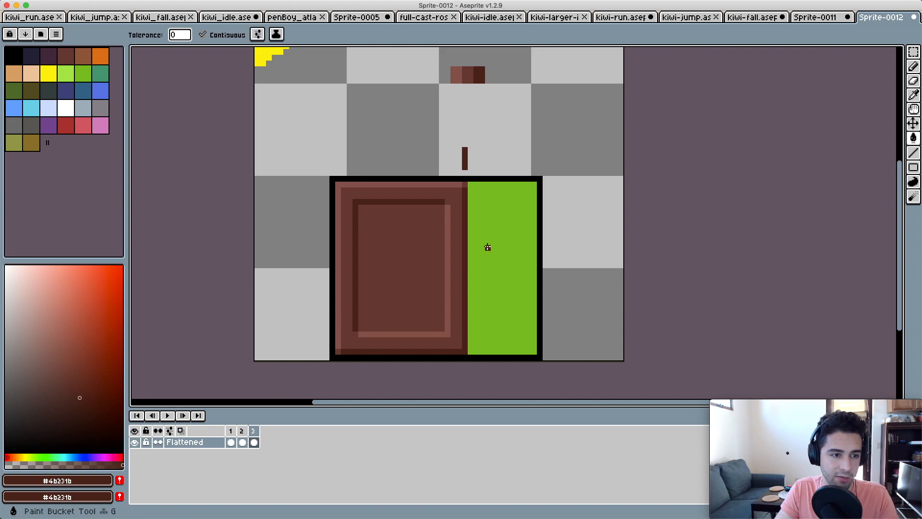
{"action": "left_click", "coordinate": [475, 194]}
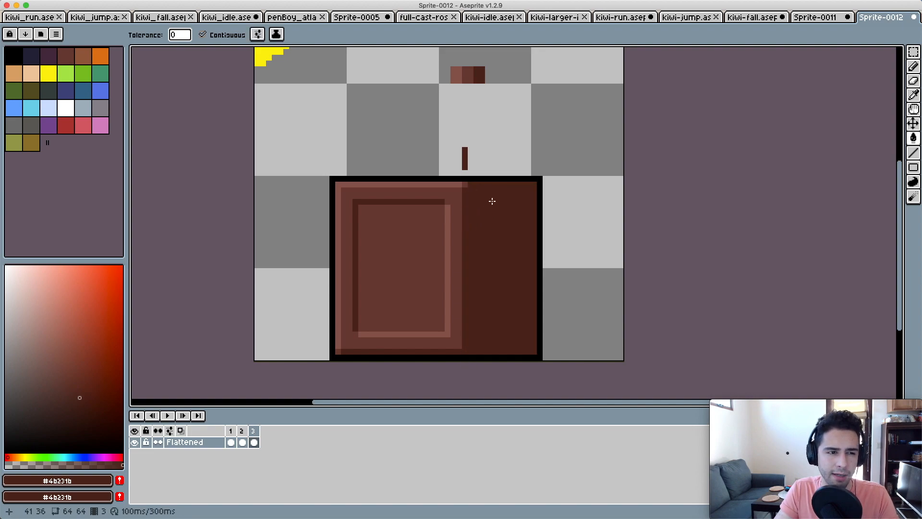
{"action": "key", "text": "super+z"}
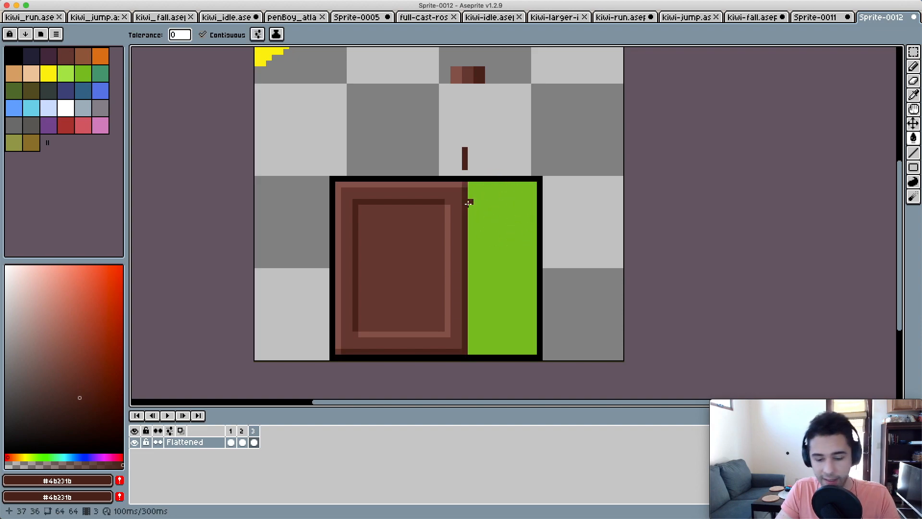
- Try darker browns on the side face, first HSV 10°, 69, 25, and a less saturated 10°, 59, 25
{"action": "key", "text": "i"}
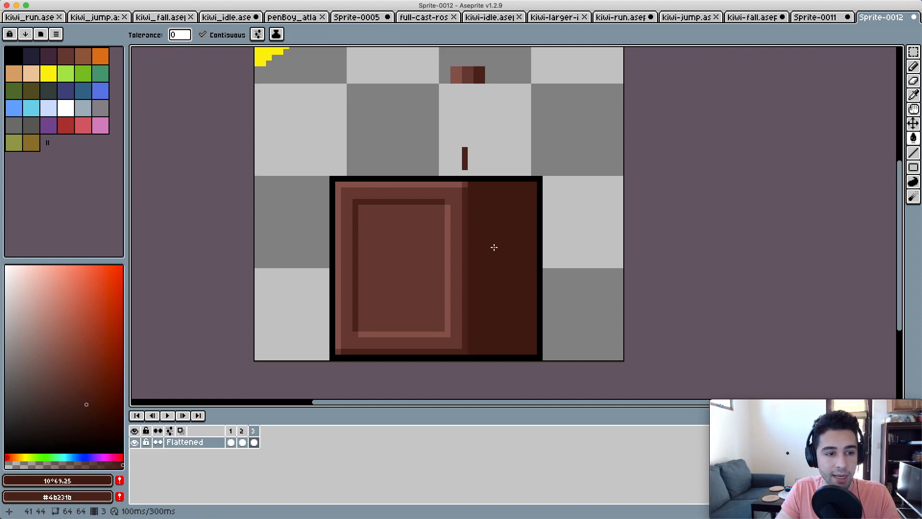
{"action": "key", "text": "i"}
{"action": "left_click", "coordinate": [465, 263]}
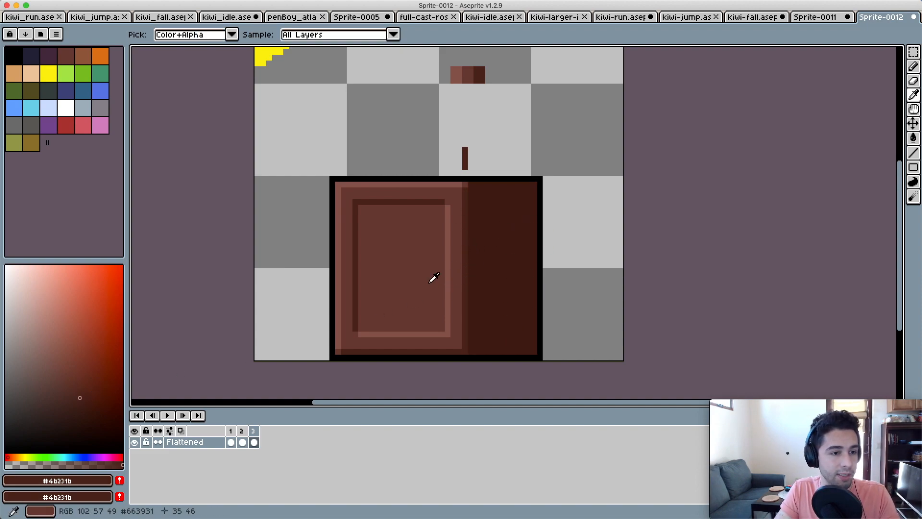
{"action": "key", "text": "b"}
{"action": "key", "text": "v"}
{"action": "left_click", "coordinate": [74, 403]}
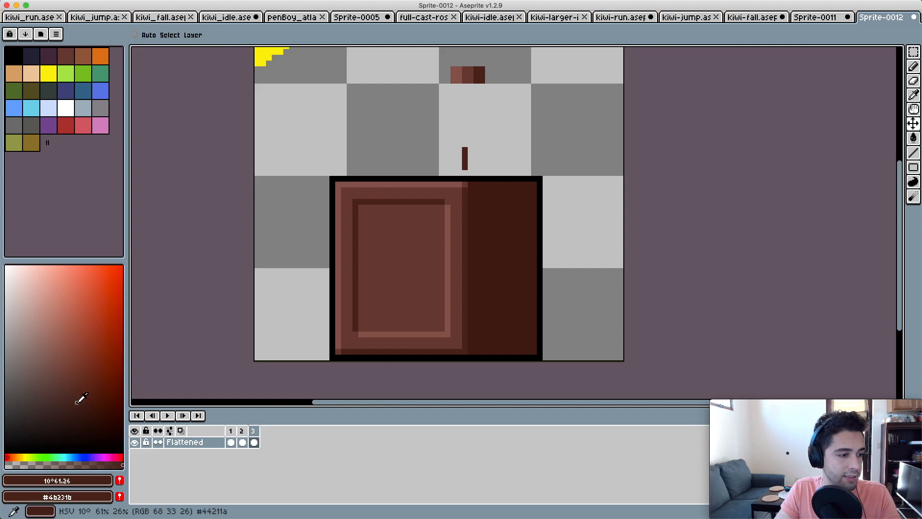
{"action": "key", "text": "g"}
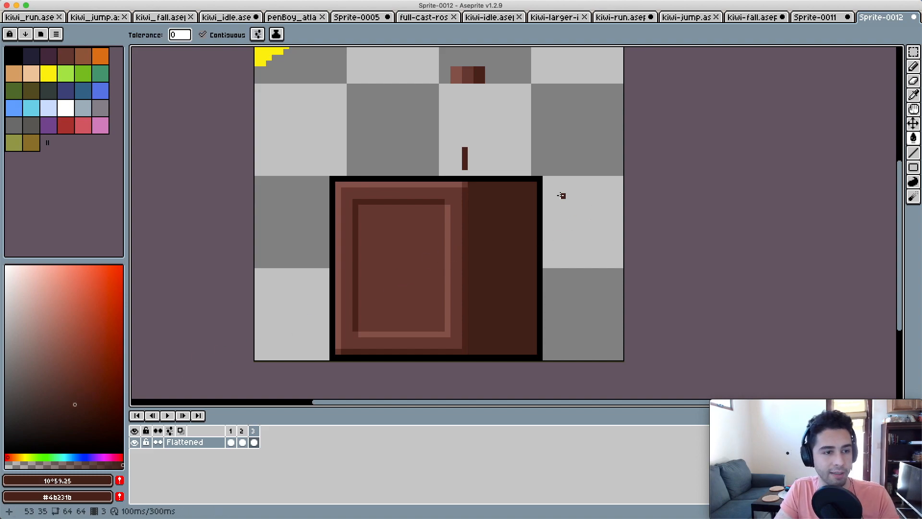
- Fill the side face with the darker brown #3b1e18 (HSV 10°, 59, 23)
{"action": "left_click", "coordinate": [74, 409]}
{"action": "left_click", "coordinate": [512, 240]}
{"action": "mouse_move", "coordinate": [569, 210]}
{"action": "left_mouse_down"}
{"action": "mouse_move", "coordinate": [585, 161]}
{"action": "mouse_move", "coordinate": [574, 210]}
{"action": "left_mouse_up"}
- Select the stray vertical line above the box by its color and delete it
{"action": "key", "text": "i"}
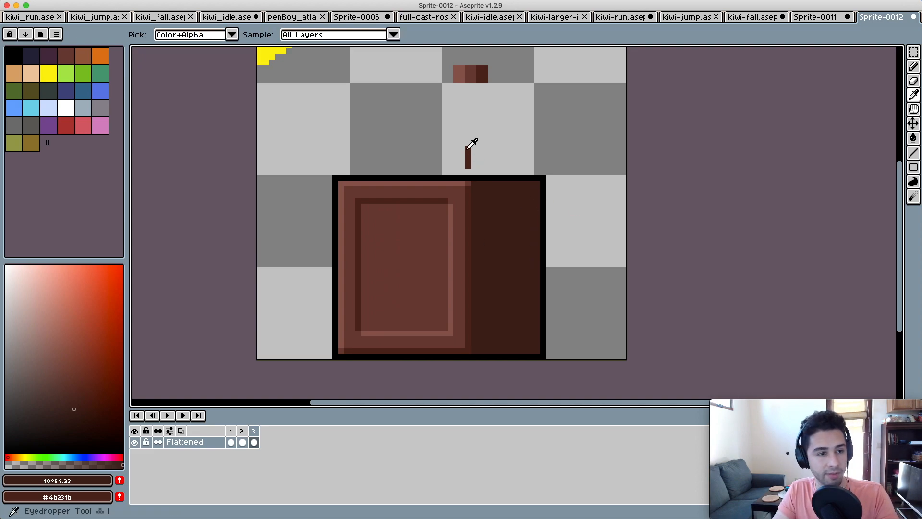
{"action": "key", "text": "w"}
{"action": "left_click", "coordinate": [468, 154]}
{"action": "key", "text": "Delete"}
- Darken the side face's brown to HSV 10°, 59, 16 and draw one-pixel shadow edges along its right and bottom
{"action": "left_click_drag", "start_coordinate": [544, 241], "coordinate": [511, 208]}
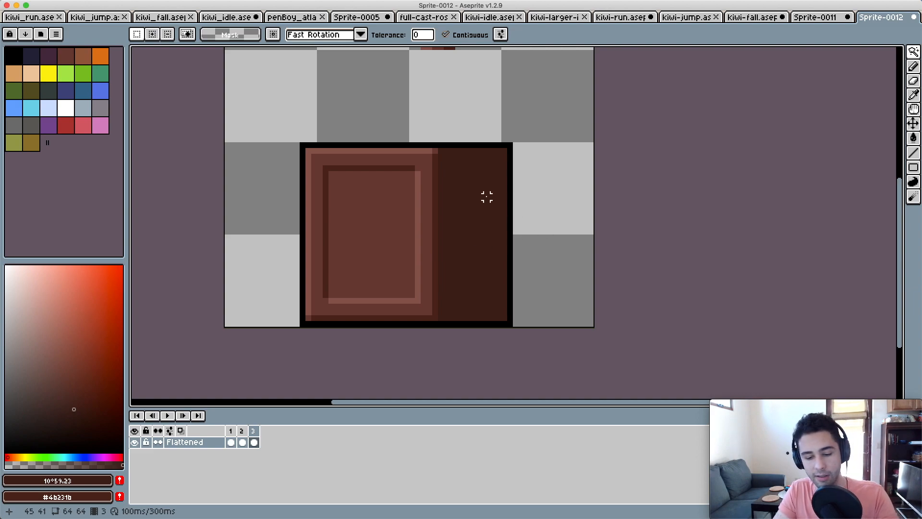
{"action": "key", "text": "i"}
{"action": "left_click", "coordinate": [487, 197]}
{"action": "left_click_drag", "start_coordinate": [76, 405], "coordinate": [74, 421]}
{"action": "key", "text": "b"}
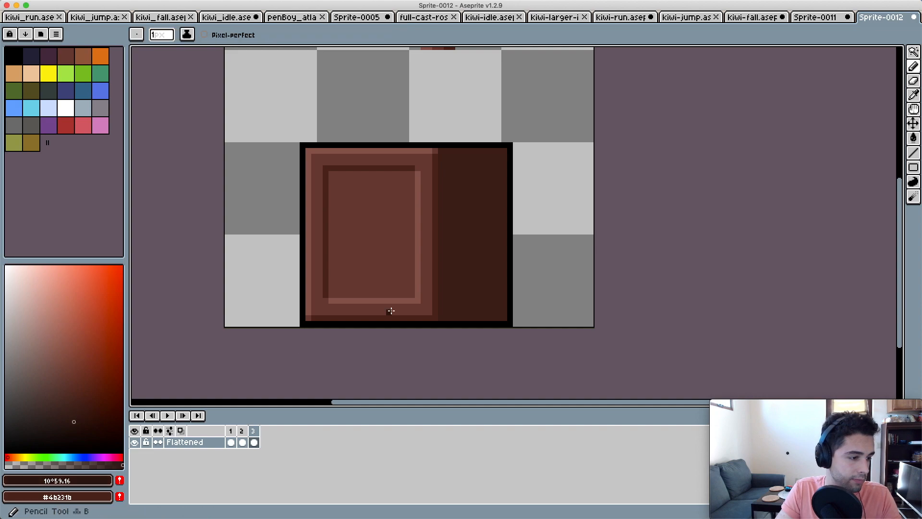
{"action": "left_click", "coordinate": [504, 153]}
{"action": "left_click", "coordinate": [504, 317], "text": "shift"}
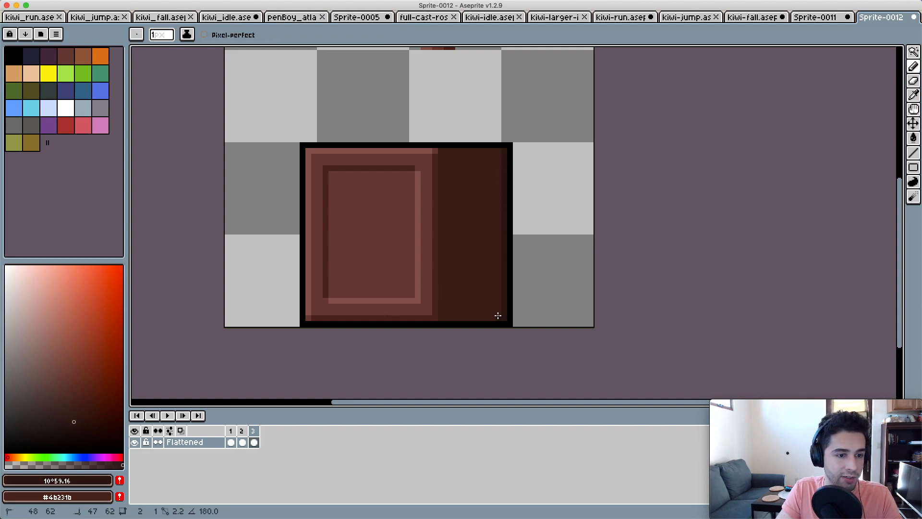
- Try #4b231b highlight edges along the left and top of the side face, and pick its base brown #3b1e18 again
{"action": "key", "text": "i"}
{"action": "left_click", "coordinate": [462, 269]}
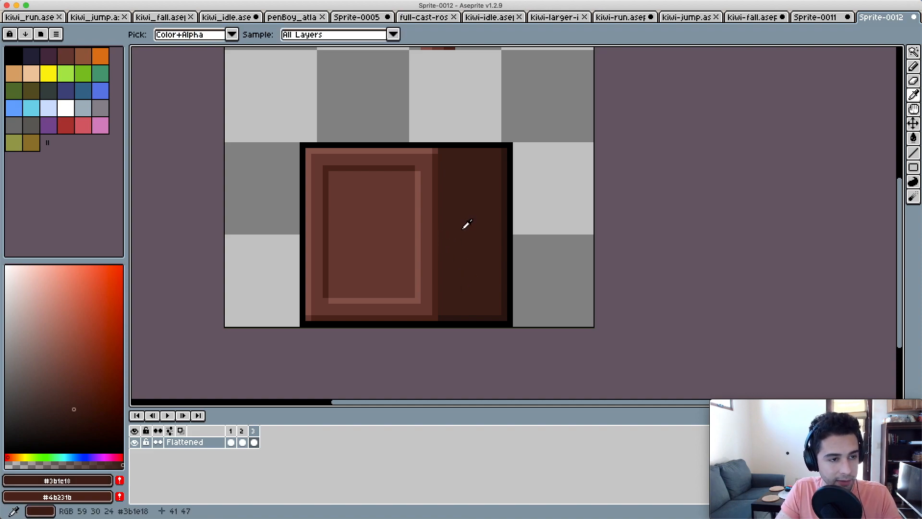
{"action": "left_click", "coordinate": [438, 206]}
{"action": "key", "text": "b"}
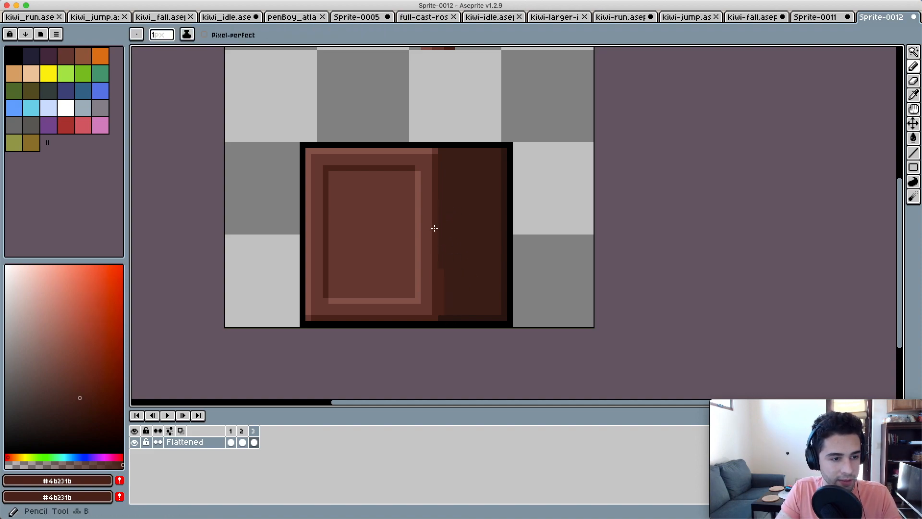
{"action": "left_click_drag", "start_coordinate": [442, 151], "coordinate": [504, 151]}
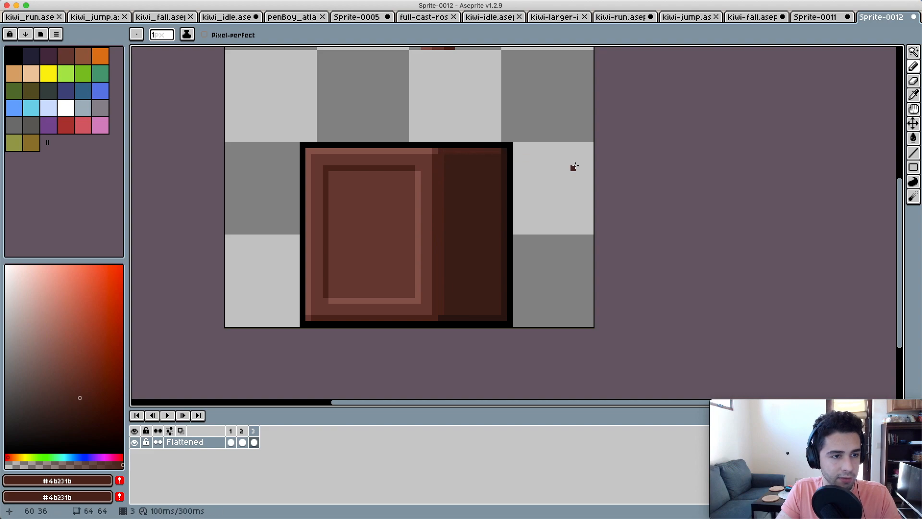
{"action": "left_click", "coordinate": [468, 281], "text": "alt"}
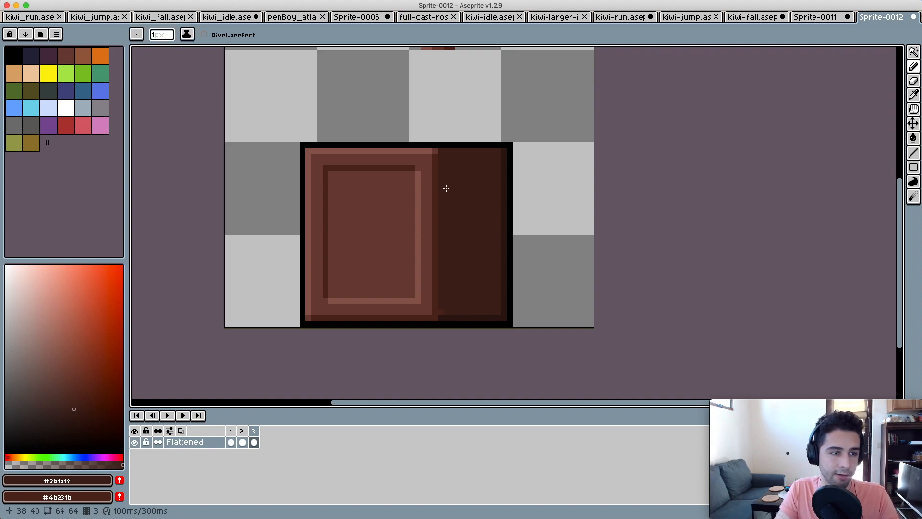
- Try a lighter, less saturated brown (HSV 10°, 51, 30) as the side face's left highlight edge, and undo it
{"action": "key", "text": "i"}
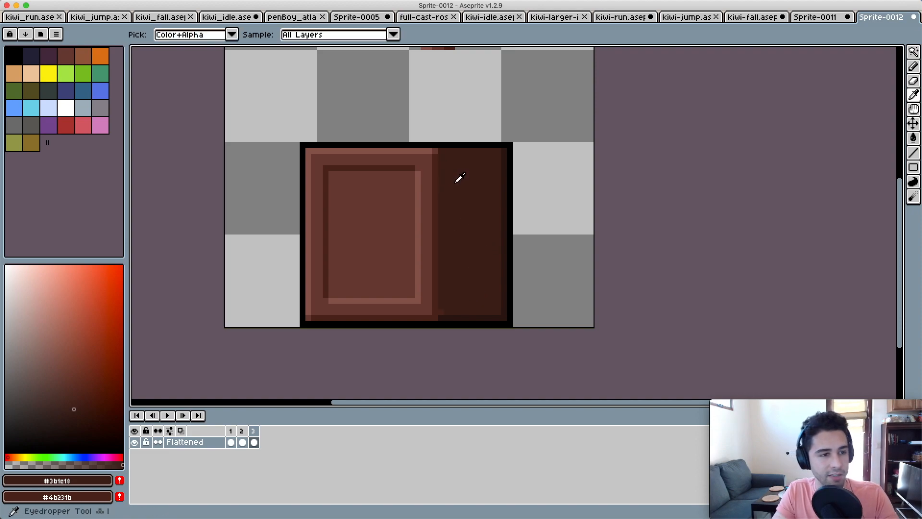
{"action": "left_click", "coordinate": [65, 396]}
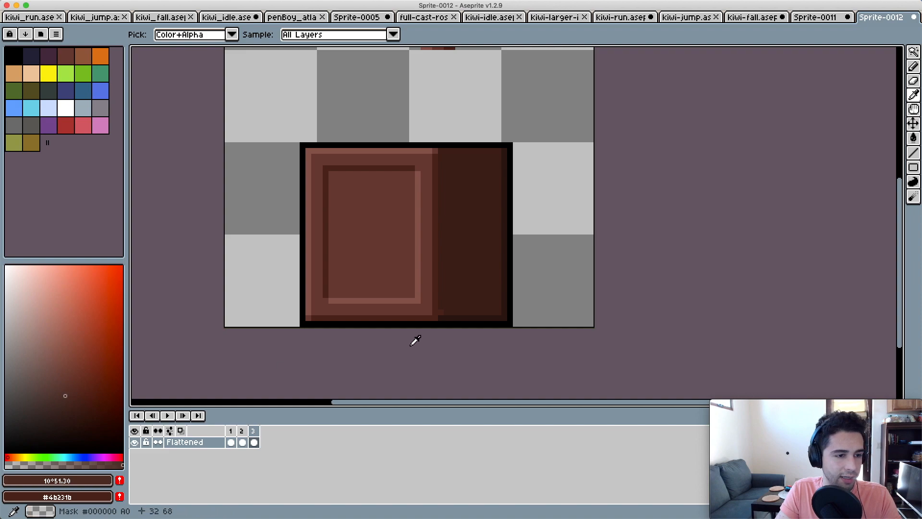
{"action": "key", "text": "b"}
{"action": "left_click_drag", "start_coordinate": [442, 314], "coordinate": [443, 151]}
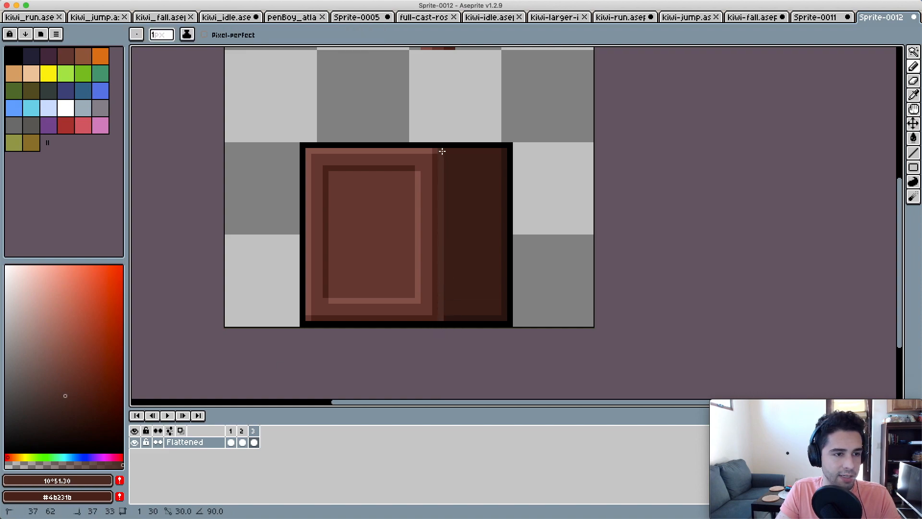
{"action": "key", "text": "super+z"}
- Darken the sampled #4b231b to HSV 10°, 66, 23 and draw one-pixel highlight edges along the side face's left and top
{"action": "key", "text": "i"}
{"action": "left_click", "coordinate": [435, 157]}
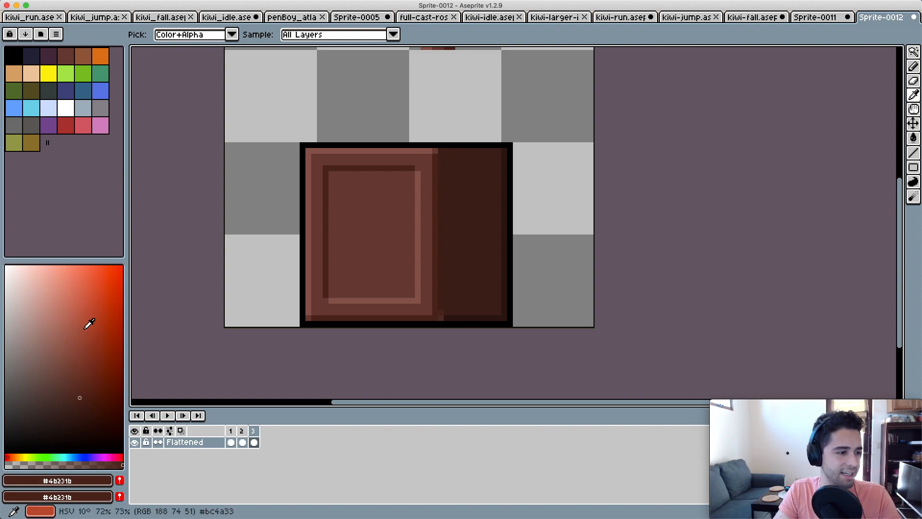
{"action": "left_click_drag", "start_coordinate": [80, 392], "coordinate": [83, 409]}
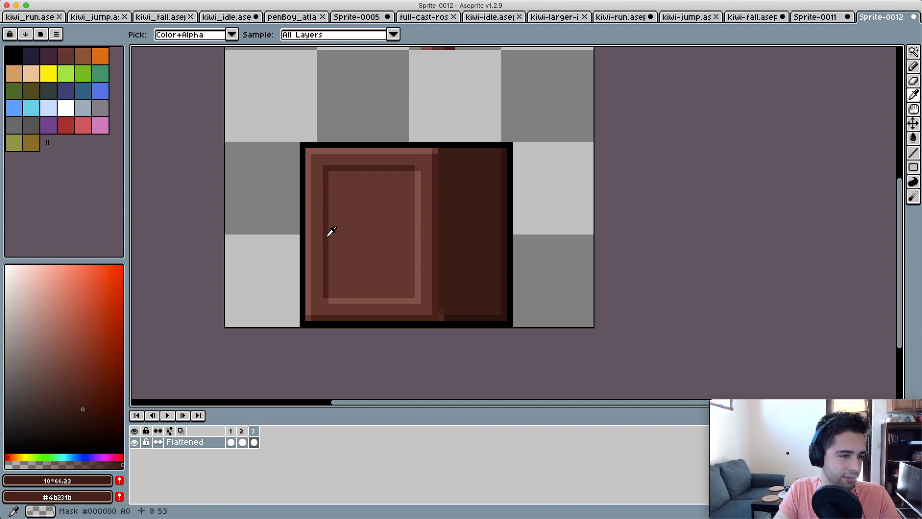
{"action": "key", "text": "b"}
{"action": "left_click", "coordinate": [440, 152]}
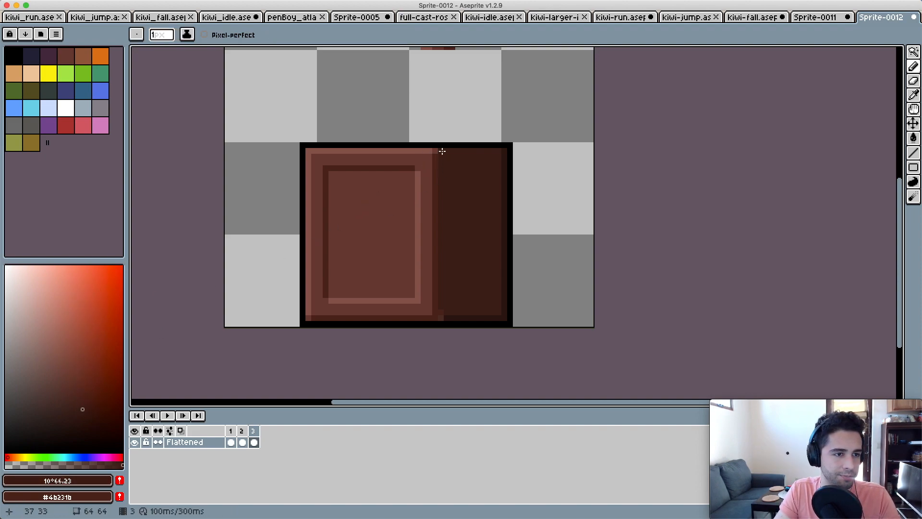
{"action": "left_click", "coordinate": [441, 319], "text": "shift"}
{"action": "left_click", "coordinate": [447, 150]}
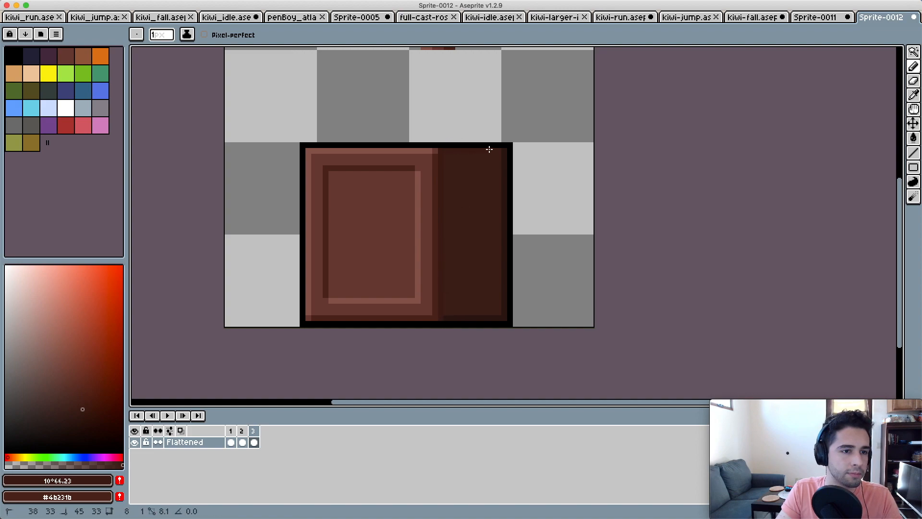
- Refill the side face's interior with HSV 10°, 68, 16 and recolor its right and bottom shadow edges with 10°, 72, 9
{"action": "left_click", "coordinate": [83, 410]}
{"action": "left_click", "coordinate": [85, 421]}
{"action": "key", "text": "g"}
{"action": "left_click", "coordinate": [490, 258]}
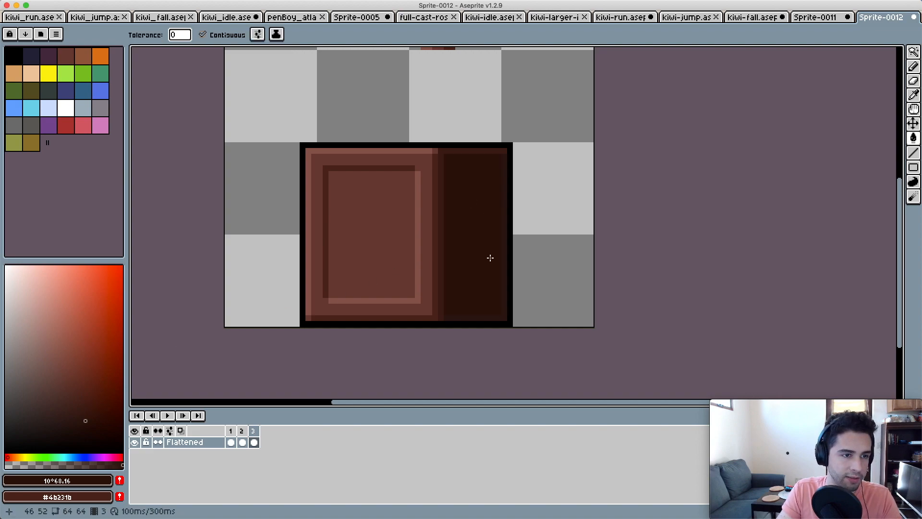
{"action": "left_click", "coordinate": [91, 434]}
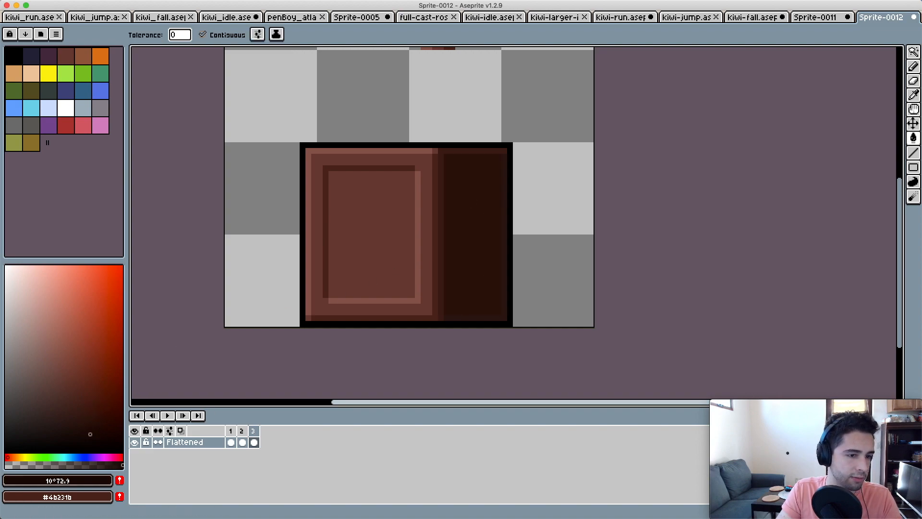
{"action": "left_click", "coordinate": [470, 316]}
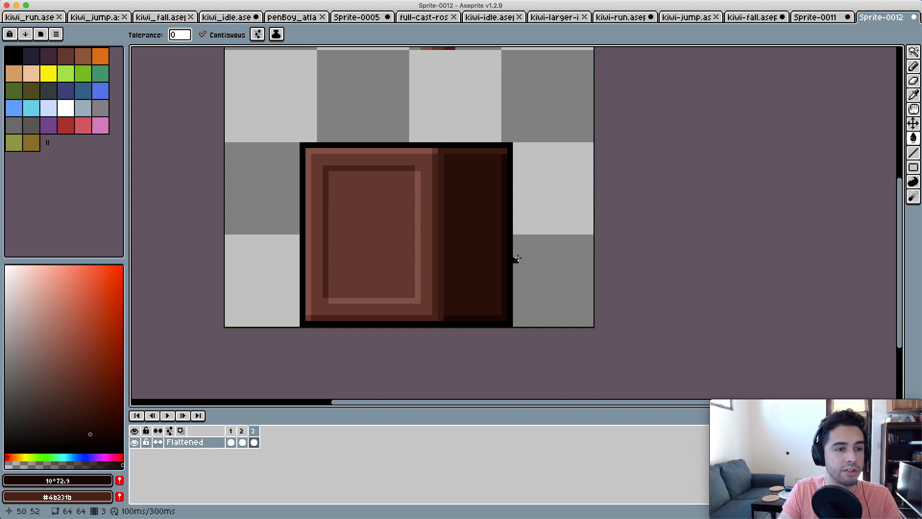
- Sample the side face's shadow brown #190a07 and draw one-pixel top and left shadow edges for an inset panel on that face
{"action": "scroll", "coordinate": [516, 260], "scroll_direction": "up", "scroll_amount": 2}
{"action": "scroll", "coordinate": [516, 260], "scroll_direction": "right", "scroll_amount": 1}
{"action": "scroll", "coordinate": [481, 260], "scroll_direction": "up", "scroll_amount": 2}
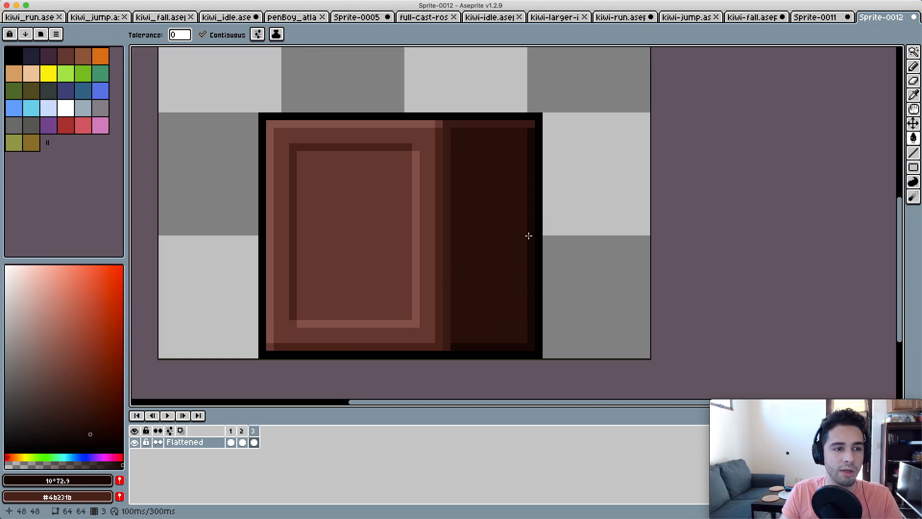
{"action": "key", "text": "i"}
{"action": "left_click", "coordinate": [530, 231]}
{"action": "key", "text": "b"}
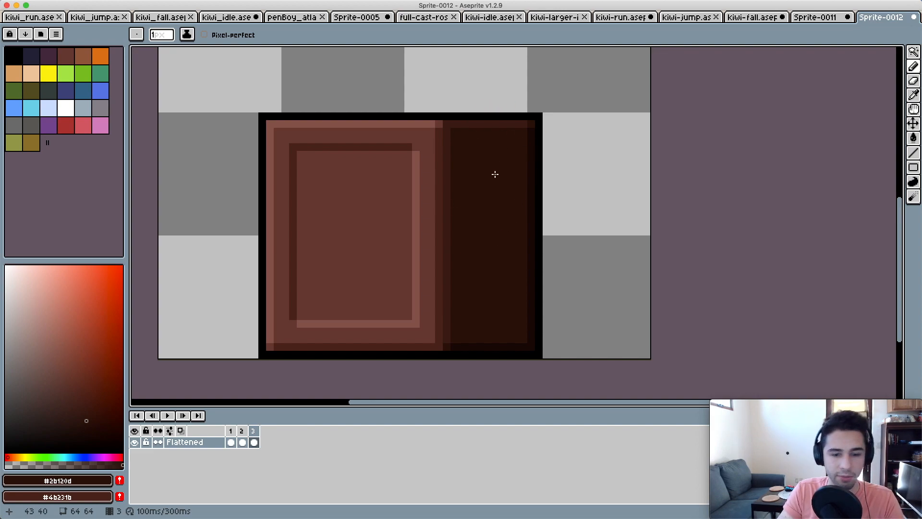
{"action": "key", "text": "i"}
{"action": "left_click", "coordinate": [535, 156]}
{"action": "key", "text": "b"}
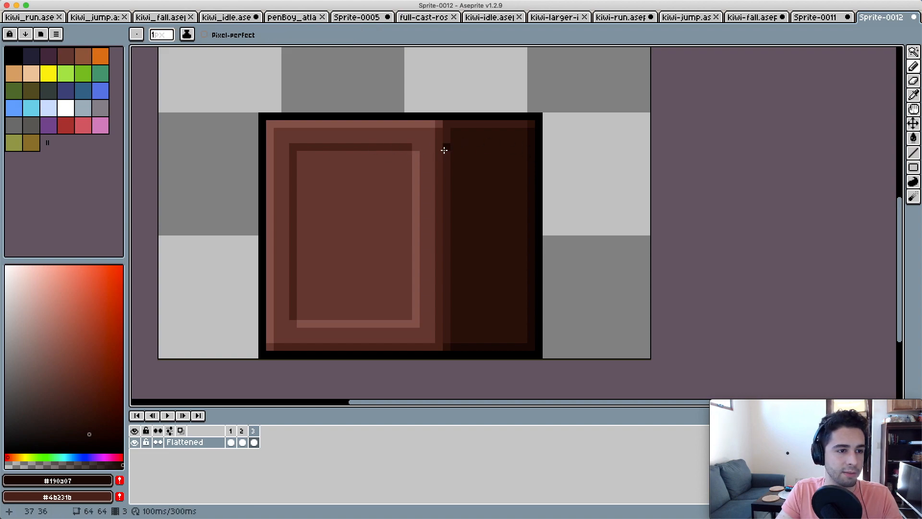
{"action": "left_click", "coordinate": [469, 147]}
{"action": "left_click", "coordinate": [509, 145], "text": "shift"}
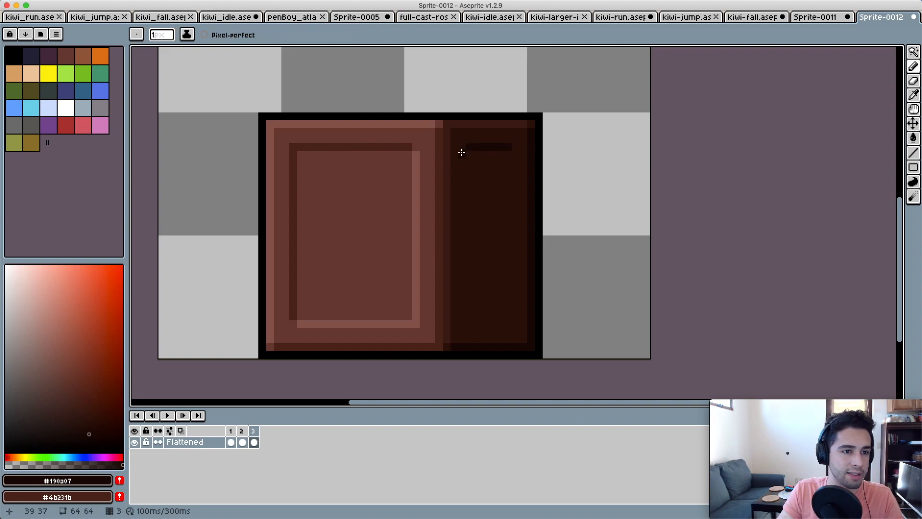
{"action": "left_click", "coordinate": [467, 327], "text": "shift"}
- Draw the side inset's bottom and right highlight edges with sampled #3b1a14 and repaint its upper-right corner pixel with #2b120d
{"action": "left_click", "coordinate": [482, 320], "text": "alt"}
{"action": "left_click", "coordinate": [471, 331]}
{"action": "left_click", "coordinate": [449, 326], "text": "alt"}
{"action": "left_click", "coordinate": [476, 324]}
{"action": "left_click", "coordinate": [510, 324], "text": "shift"}
{"action": "left_click", "coordinate": [510, 155], "text": "shift"}
{"action": "key", "text": "u"}
{"action": "left_click", "coordinate": [518, 140], "text": "alt"}
{"action": "key", "text": "b"}
{"action": "left_click", "coordinate": [508, 146]}
- Examine the shading of the two-faced box and its inset panels at different magnifications
{"action": "scroll", "coordinate": [513, 274], "scroll_direction": "down", "scroll_amount": 1}
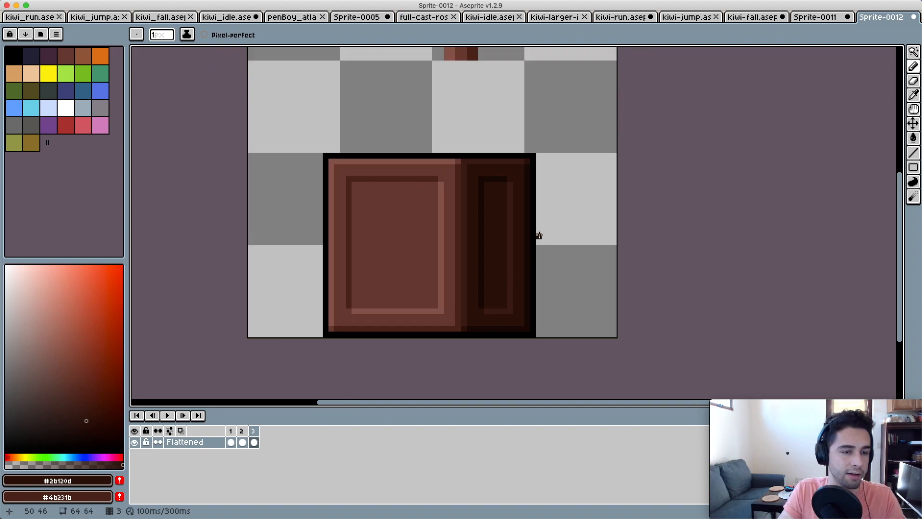
{"action": "scroll", "coordinate": [530, 248], "scroll_direction": "down", "scroll_amount": 2}
{"action": "left_click_drag", "start_coordinate": [534, 251], "coordinate": [536, 274]}
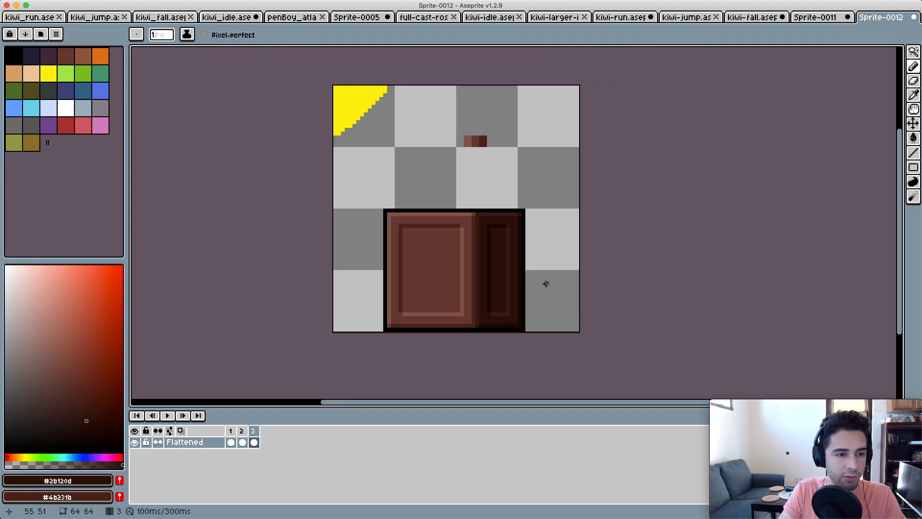
{"action": "scroll", "coordinate": [546, 284], "scroll_direction": "up", "scroll_amount": 2}
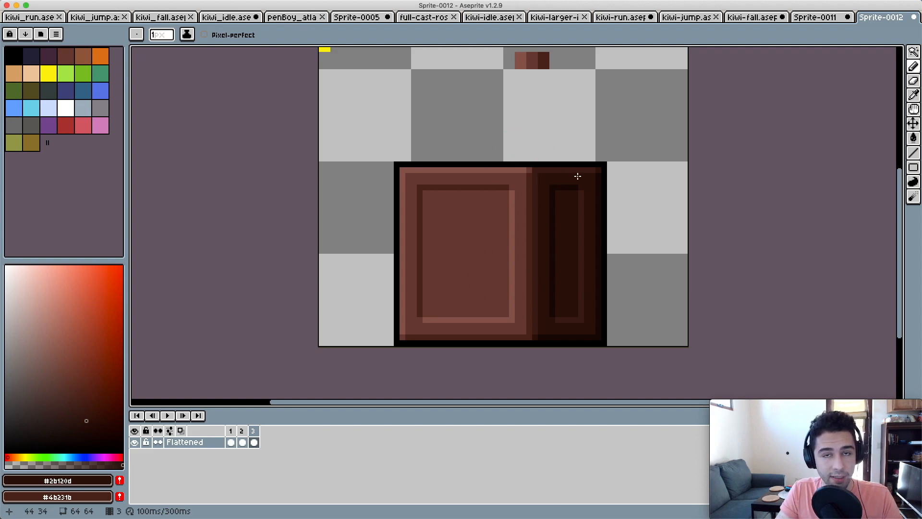
{"action": "left_click_drag", "start_coordinate": [506, 194], "coordinate": [479, 198]}
{"action": "scroll", "coordinate": [485, 231], "scroll_direction": "down", "scroll_amount": 2}
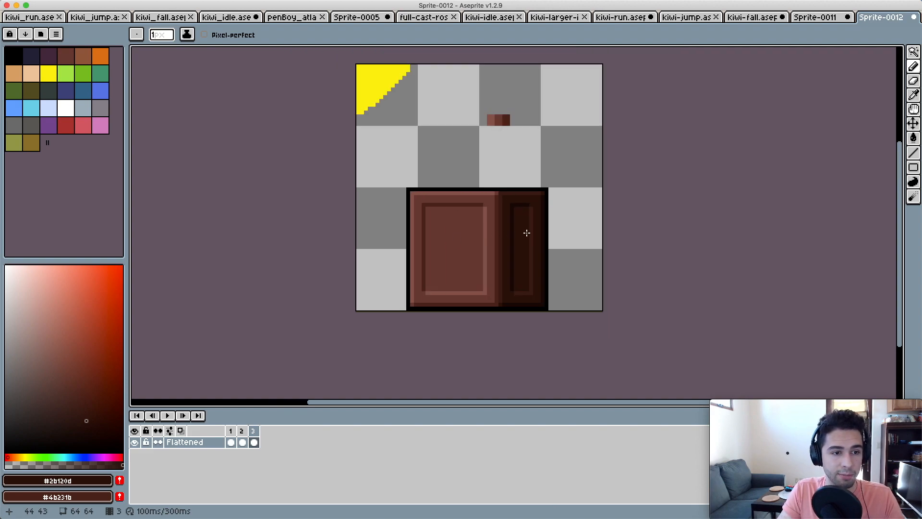
{"action": "scroll", "coordinate": [531, 220], "scroll_direction": "up", "scroll_amount": 1}
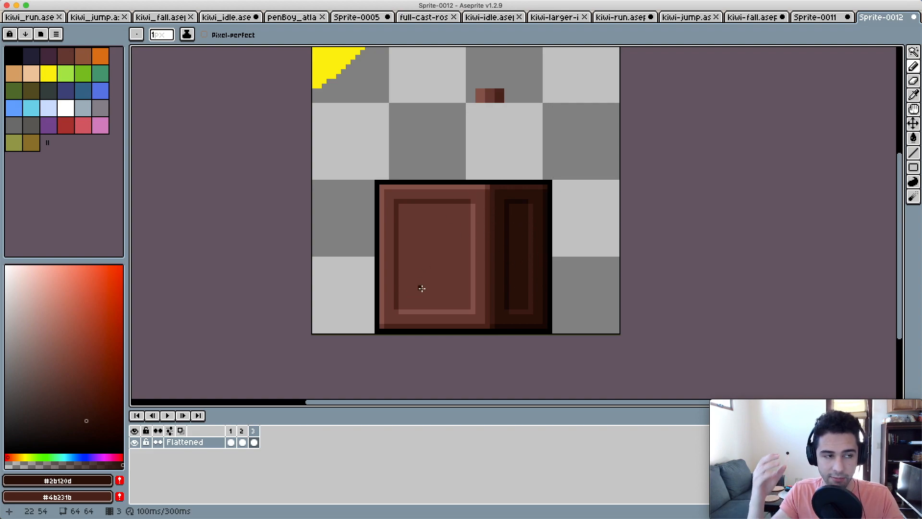
{"action": "scroll", "coordinate": [512, 200], "scroll_direction": "up", "scroll_amount": 1}
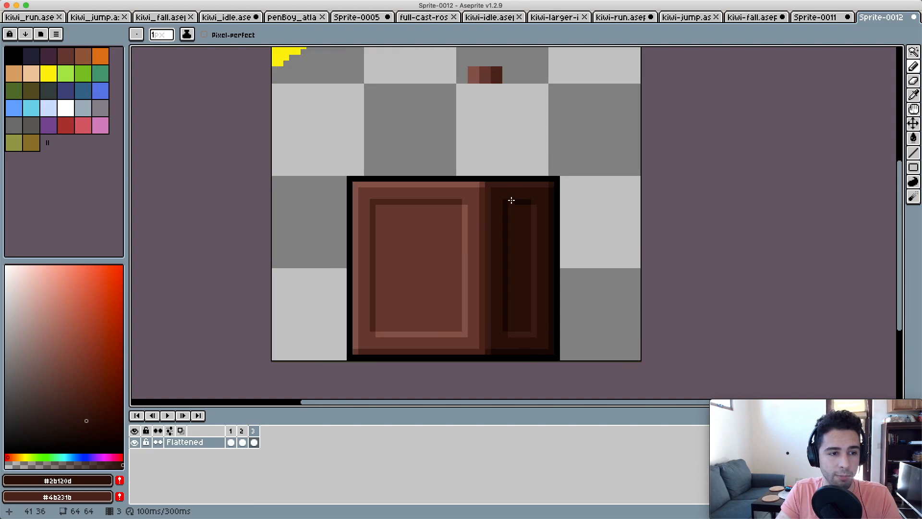
- Blend the corner pixels at the seam between front and side faces using sampled browns #663931 and #2b120d
{"action": "key", "text": "i"}
{"action": "scroll", "coordinate": [516, 158], "scroll_direction": "up", "scroll_amount": 1}
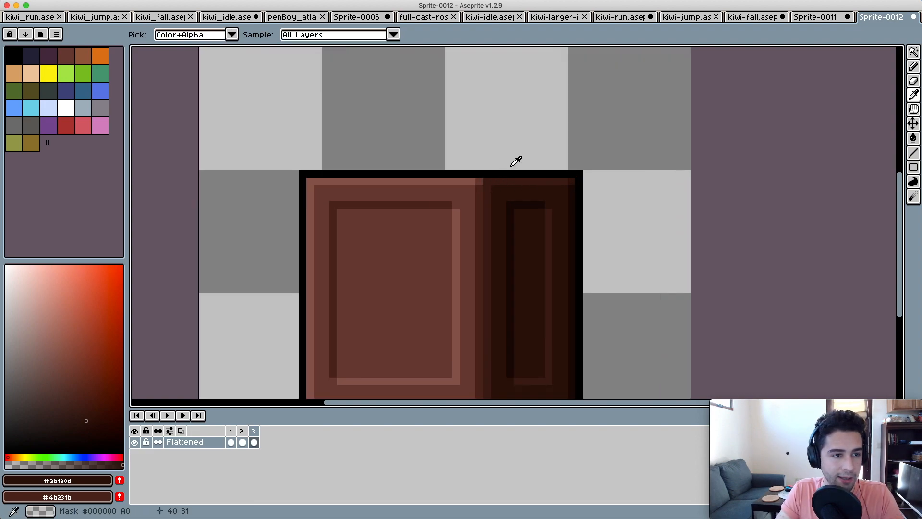
{"action": "scroll", "coordinate": [490, 180], "scroll_direction": "down", "scroll_amount": 1}
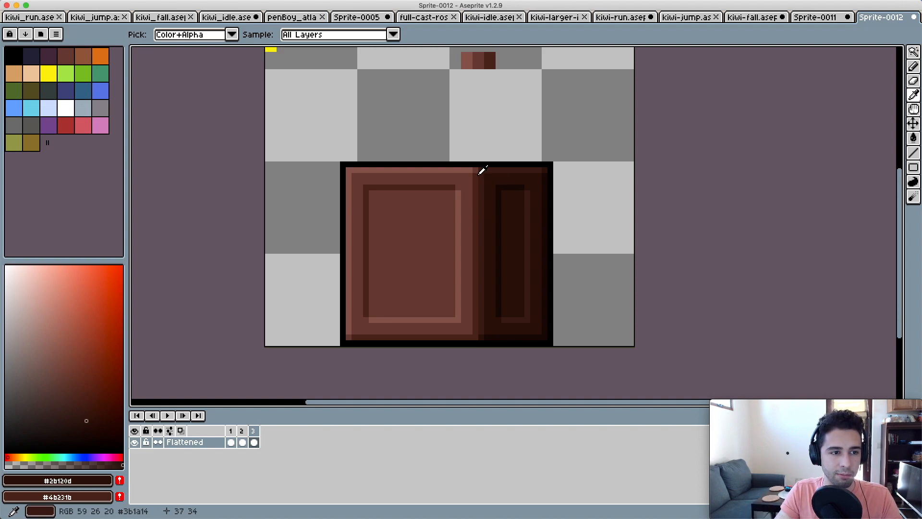
{"action": "left_click", "coordinate": [483, 169], "text": "alt"}
{"action": "scroll", "coordinate": [497, 187], "scroll_direction": "down", "scroll_amount": 1}
{"action": "scroll", "coordinate": [493, 183], "scroll_direction": "up", "scroll_amount": 2}
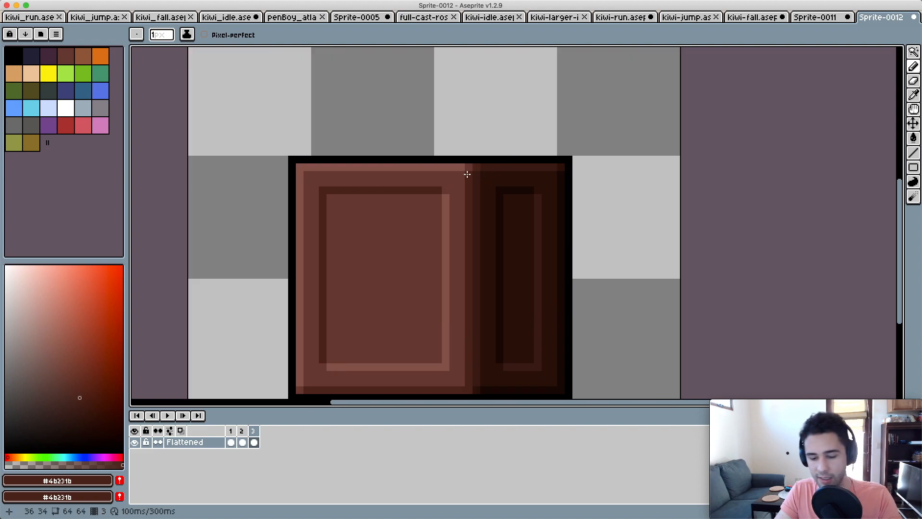
{"action": "left_click", "coordinate": [475, 165], "text": "alt"}
{"action": "scroll", "coordinate": [546, 149], "scroll_direction": "down", "scroll_amount": 1}
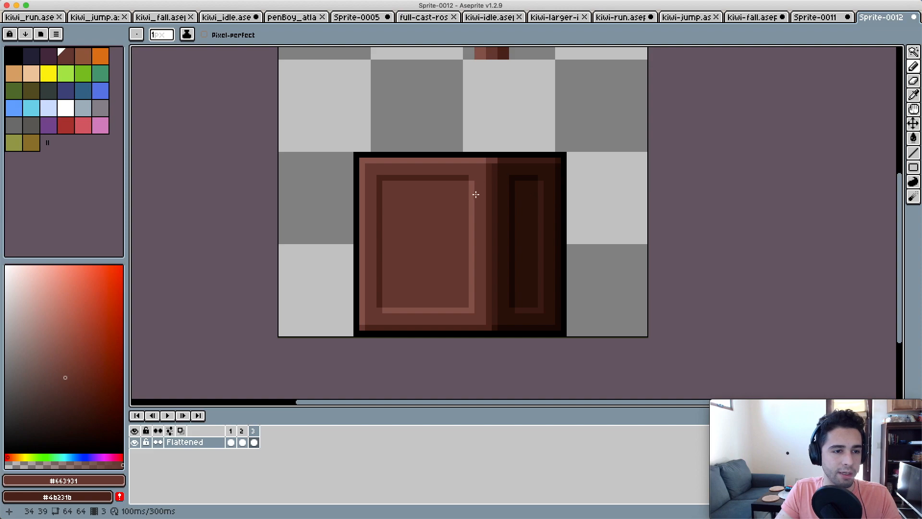
{"action": "left_click", "coordinate": [498, 325], "text": "alt"}
- Recolor the front face's outer and inset highlight edges with the light tan #eec39a
{"action": "scroll", "coordinate": [540, 298], "scroll_direction": "down", "scroll_amount": 1}
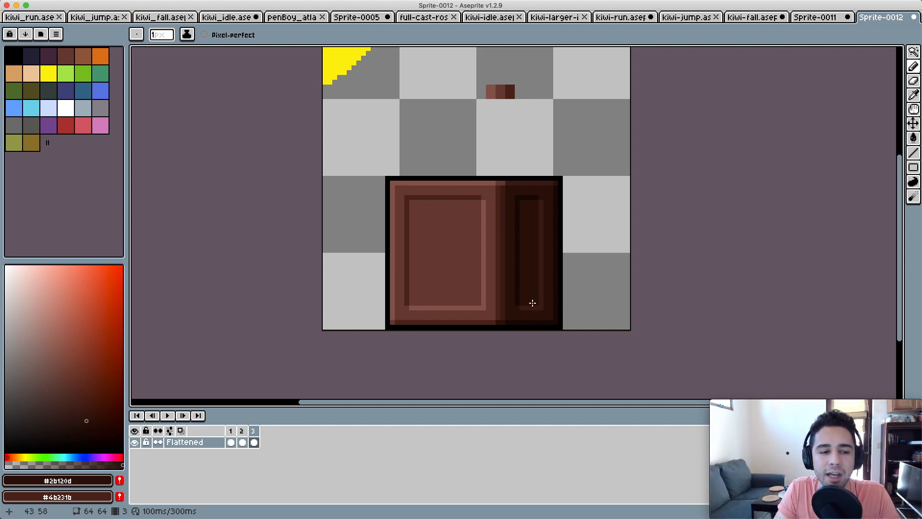
{"action": "scroll", "coordinate": [499, 288], "scroll_direction": "right", "scroll_amount": 2}
{"action": "scroll", "coordinate": [499, 288], "scroll_direction": "up", "scroll_amount": 1}
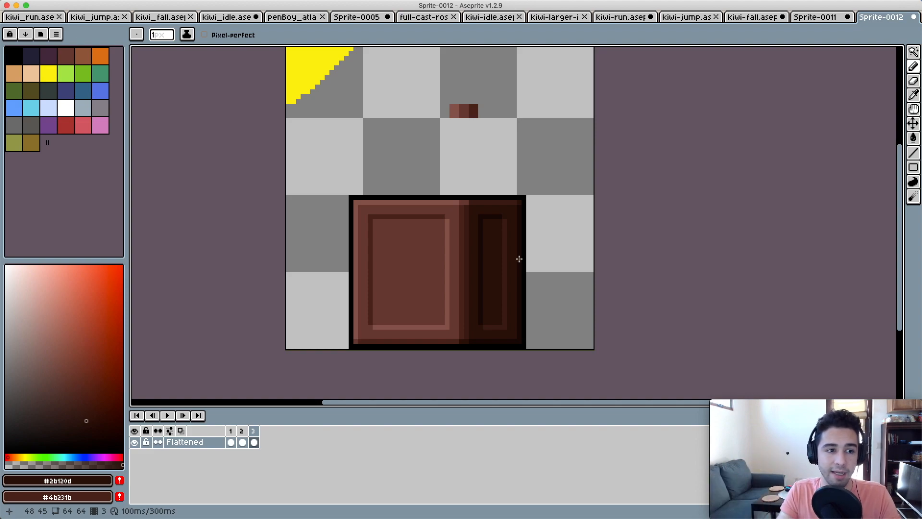
{"action": "scroll", "coordinate": [519, 258], "scroll_direction": "up", "scroll_amount": 1}
{"action": "scroll", "coordinate": [500, 251], "scroll_direction": "down", "scroll_amount": 3}
{"action": "key", "text": "i"}
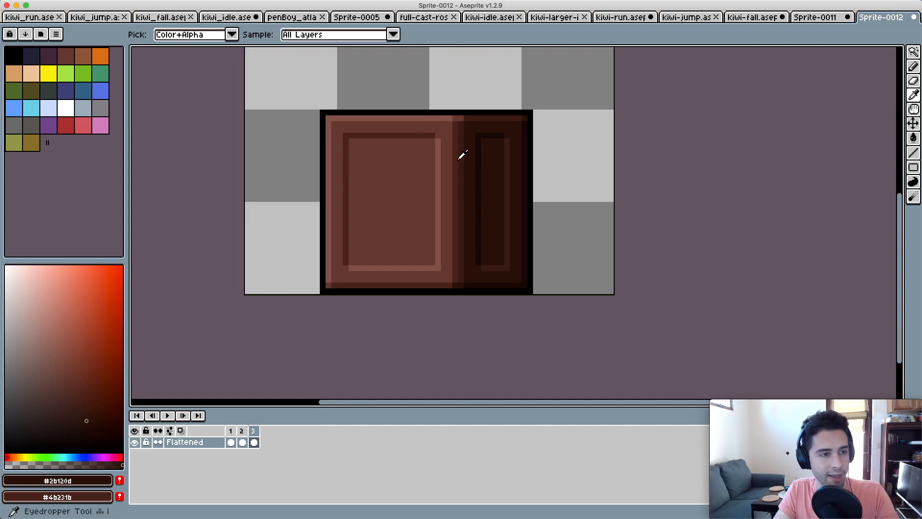
{"action": "left_click", "coordinate": [458, 147]}
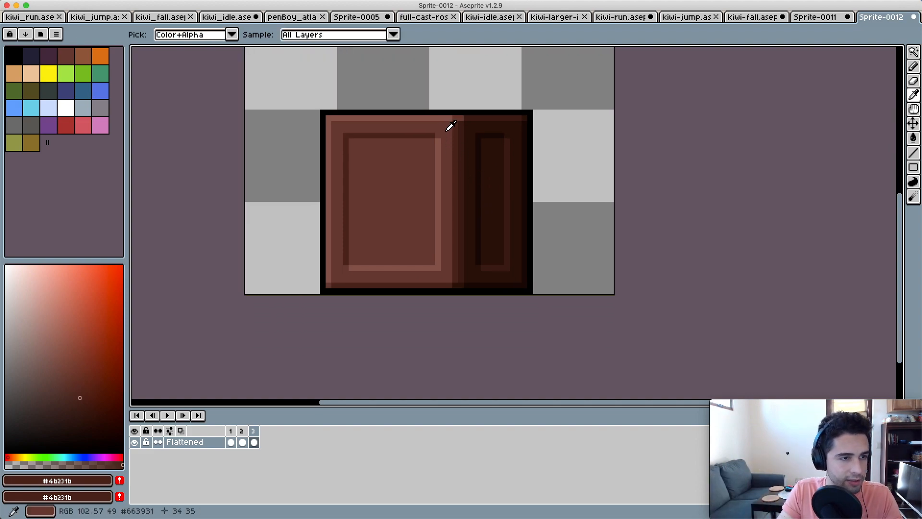
{"action": "left_click", "coordinate": [379, 173]}
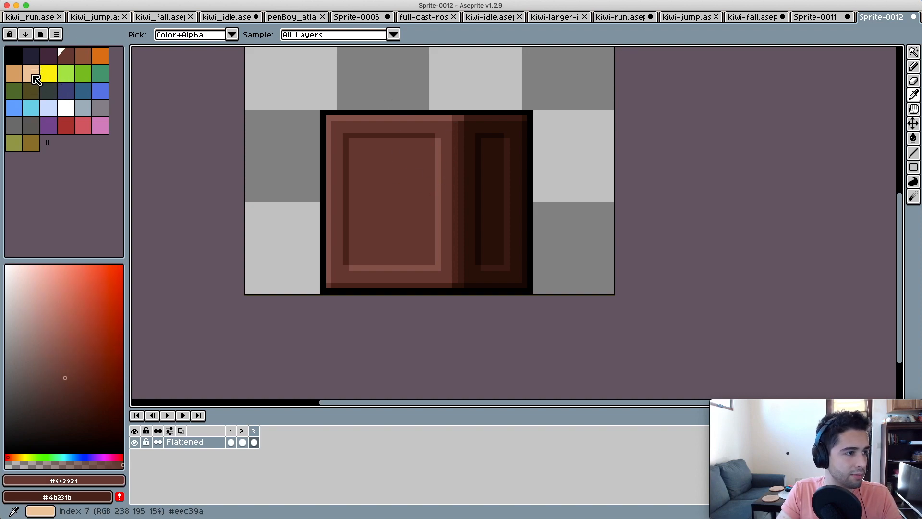
{"action": "left_click", "coordinate": [36, 78]}
{"action": "key", "text": "g"}
{"action": "left_click", "coordinate": [408, 118]}
{"action": "left_click", "coordinate": [438, 147]}
- Fill the front face's frame and inset interior with a slightly darker tan, and its inset and outer shadow edges with a deeper tan
{"action": "left_click", "coordinate": [54, 293]}
{"action": "left_click", "coordinate": [444, 191]}
{"action": "left_click", "coordinate": [54, 308]}
{"action": "left_click", "coordinate": [394, 136]}
{"action": "left_click", "coordinate": [417, 126], "text": "alt"}
{"action": "left_click", "coordinate": [417, 192]}
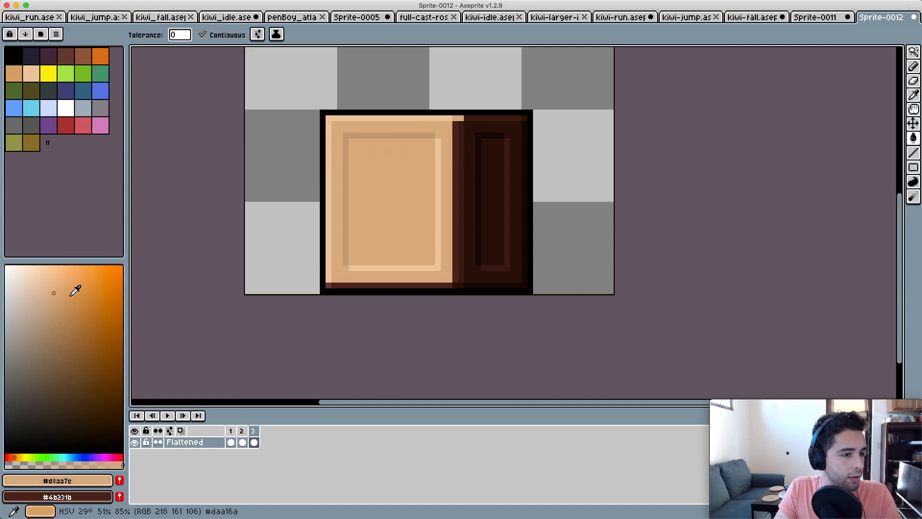
{"action": "left_click", "coordinate": [422, 135], "text": "alt"}
{"action": "key", "text": "t"}
{"action": "left_click", "coordinate": [532, 315]}
{"action": "left_click", "coordinate": [446, 285]}
{"action": "left_click", "coordinate": [456, 260]}
- Recolor the side face's highlight edges with HSV 28°, 47, 69 and its frame and inset interior with HSV 28°, 47, 62
{"action": "left_click", "coordinate": [60, 322]}
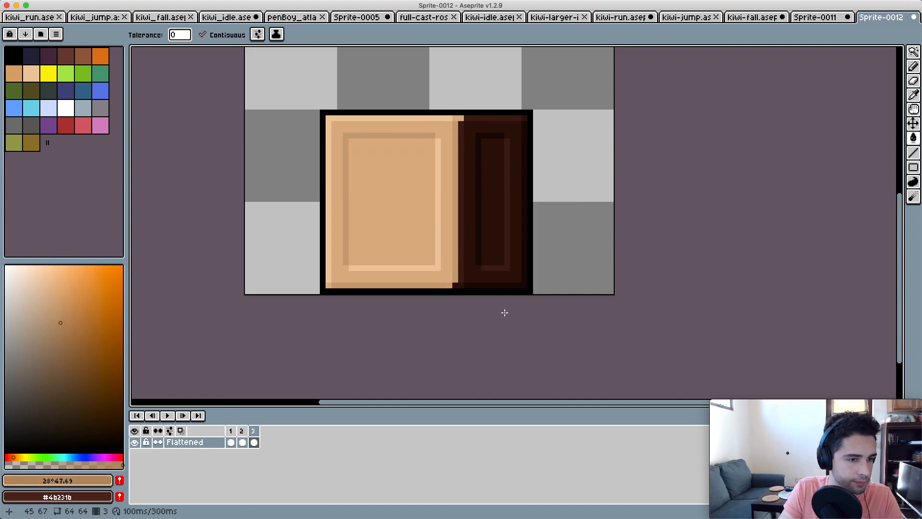
{"action": "left_click", "coordinate": [461, 274]}
{"action": "left_click", "coordinate": [501, 119]}
{"action": "left_click", "coordinate": [507, 149]}
{"action": "left_click", "coordinate": [61, 336]}
{"action": "left_click", "coordinate": [516, 144]}
{"action": "left_click", "coordinate": [493, 182]}
{"action": "left_click", "coordinate": [458, 285]}
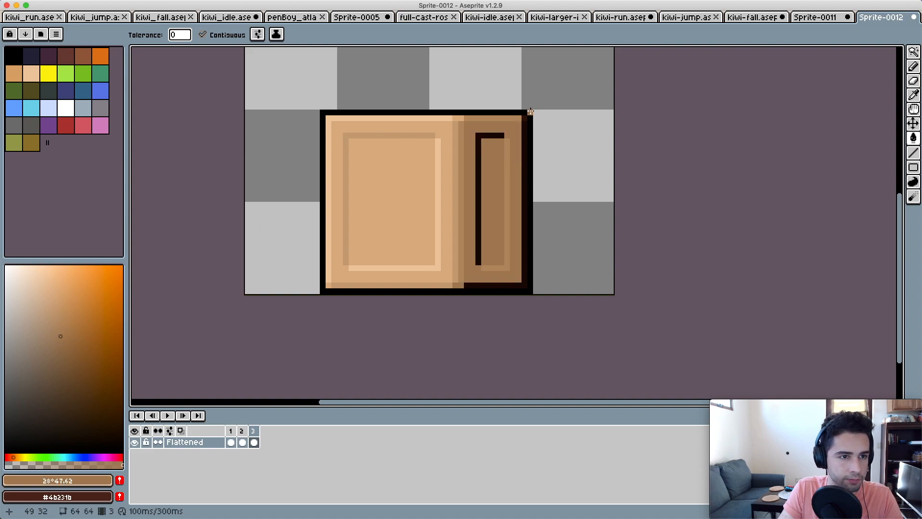
- Recolor the side face's inset shadow and outer right and bottom edges with HSV 28°, 54, 51
{"action": "left_click", "coordinate": [69, 356]}
{"action": "left_click", "coordinate": [478, 202]}
{"action": "left_click", "coordinate": [524, 182]}
{"action": "scroll", "coordinate": [613, 154], "scroll_direction": "down", "scroll_amount": 1}
{"action": "left_click_drag", "start_coordinate": [614, 153], "coordinate": [560, 177]}
{"action": "scroll", "coordinate": [524, 206], "scroll_direction": "up", "scroll_amount": 1}
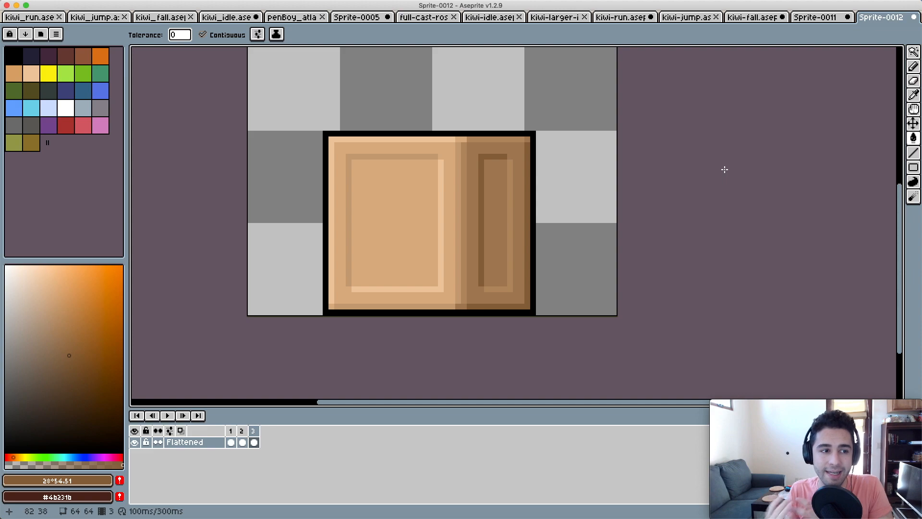
- Delete the three brown sample swatches above the box
{"action": "scroll", "coordinate": [648, 226], "scroll_direction": "up", "scroll_amount": 3}
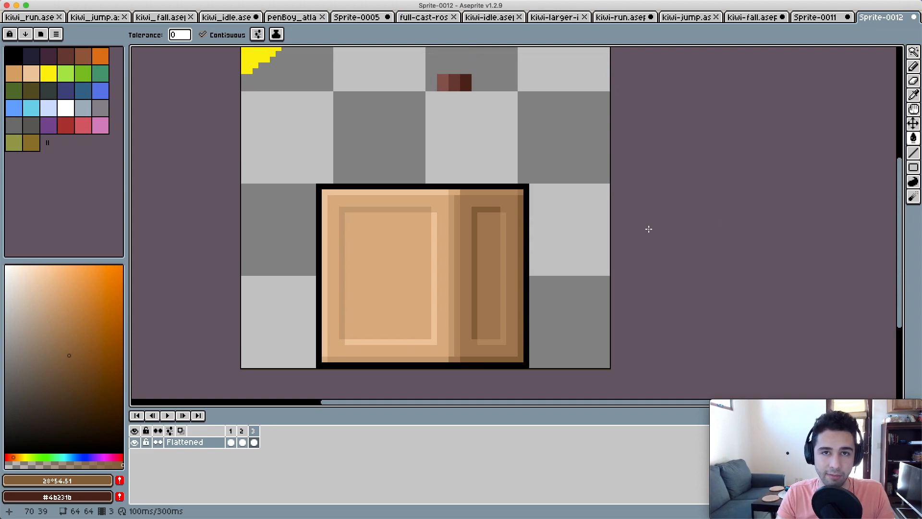
{"action": "key", "text": "m"}
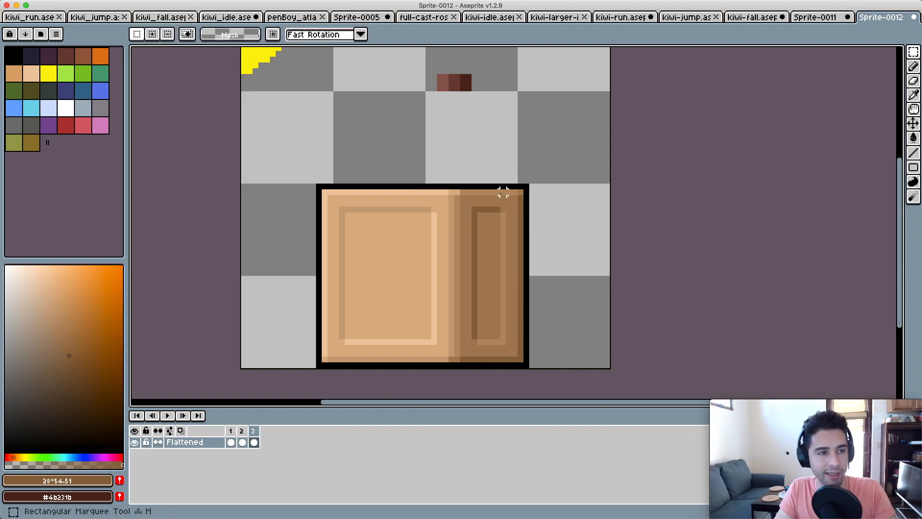
{"action": "left_click_drag", "start_coordinate": [422, 64], "coordinate": [493, 109]}
{"action": "key", "text": "Delete"}
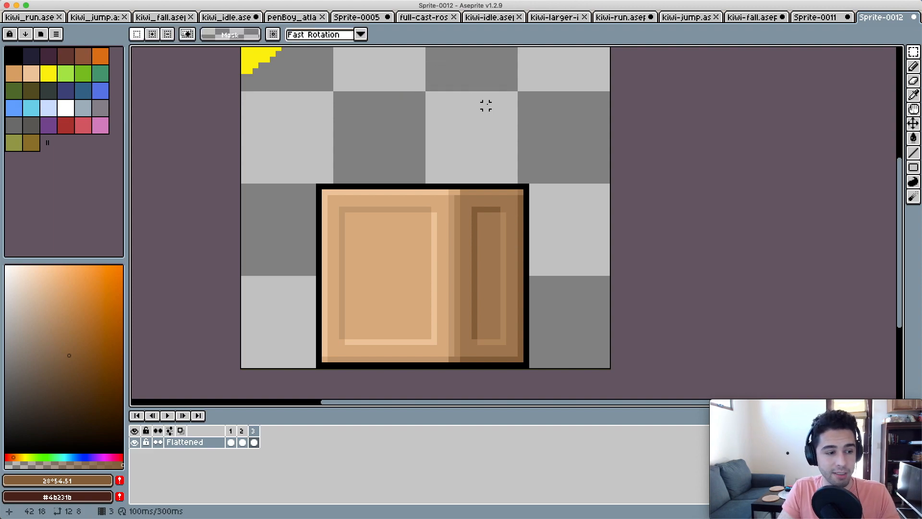
- Add a fourth frame copied from the current one and clear the box from it
{"action": "key", "text": "alt+n"}
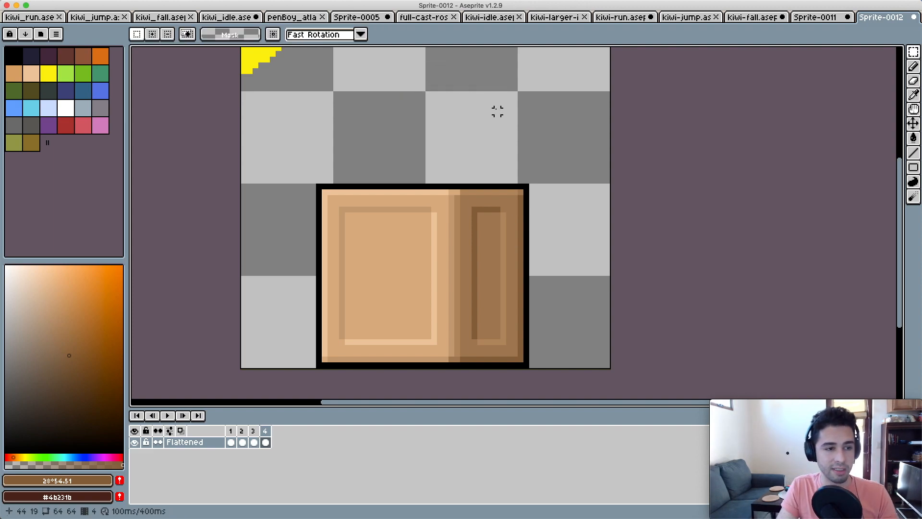
{"action": "left_click_drag", "start_coordinate": [284, 146], "coordinate": [629, 376]}
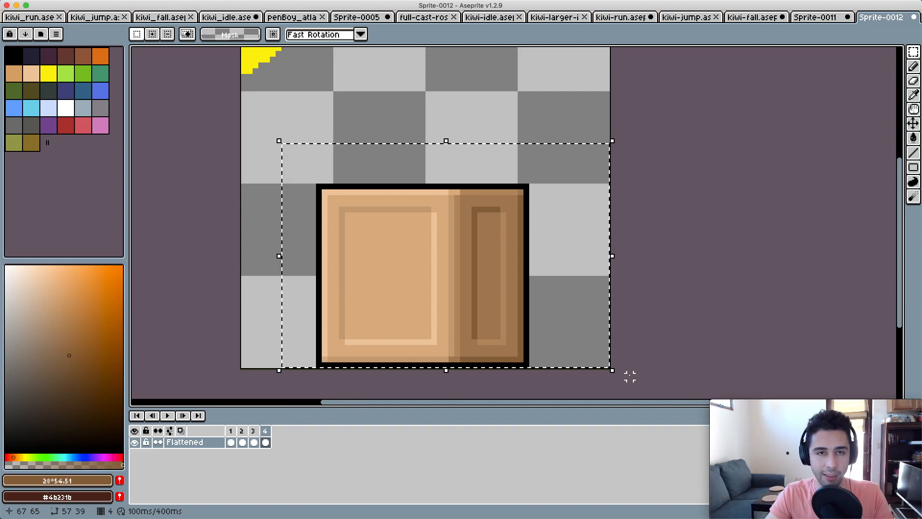
{"action": "key", "text": "Delete"}
- Draw a one-pixel black outline of a table with a wide, thin top and two narrow legs reaching the canvas's lower edge
{"action": "left_click", "coordinate": [14, 56]}
{"action": "key", "text": "b"}
{"action": "mouse_move", "coordinate": [319, 266]}
{"action": "left_mouse_down"}
{"action": "mouse_move", "coordinate": [528, 283]}
{"action": "mouse_move", "coordinate": [521, 366]}
{"action": "left_mouse_up"}
{"action": "left_click_drag", "start_coordinate": [336, 278], "coordinate": [336, 366]}
{"action": "left_click_drag", "start_coordinate": [515, 279], "coordinate": [515, 366]}
{"action": "key", "text": "e"}
{"action": "key", "text": "b"}
{"action": "left_click_drag", "start_coordinate": [511, 312], "coordinate": [511, 238]}
{"action": "left_click_drag", "start_coordinate": [354, 238], "coordinate": [354, 312]}
- Fill the tabletop with the lighter palette brown and add a #663931 band beneath it
{"action": "left_click", "coordinate": [83, 56]}
{"action": "key", "text": "g"}
{"action": "left_click", "coordinate": [413, 226]}
{"action": "left_click", "coordinate": [65, 57]}
{"action": "mouse_move", "coordinate": [495, 225]}
{"action": "left_mouse_down"}
{"action": "mouse_move", "coordinate": [333, 224]}
{"action": "mouse_move", "coordinate": [500, 311]}
{"action": "mouse_move", "coordinate": [334, 236]}
{"action": "left_mouse_up"}
{"action": "key", "text": "g"}
{"action": "left_click", "coordinate": [418, 233]}
- Shade the table's legs and underside with the darker brown HSV 9°, 60, 32
{"action": "left_click", "coordinate": [76, 391]}
{"action": "key", "text": "b"}
{"action": "left_click_drag", "start_coordinate": [333, 237], "coordinate": [333, 317]}
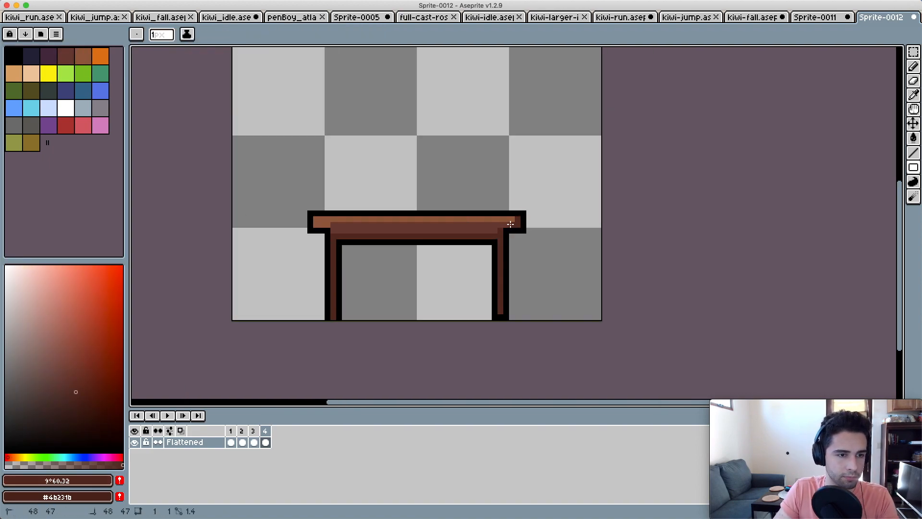
- Repaint the tabletop's thin upper band in lighter brown #9d6245 and darken its far end
{"action": "left_click_drag", "start_coordinate": [466, 160], "coordinate": [502, 154]}
{"action": "left_click", "coordinate": [68, 336]}
{"action": "left_click_drag", "start_coordinate": [353, 218], "coordinate": [531, 218]}
{"action": "left_click", "coordinate": [360, 218], "text": "alt"}
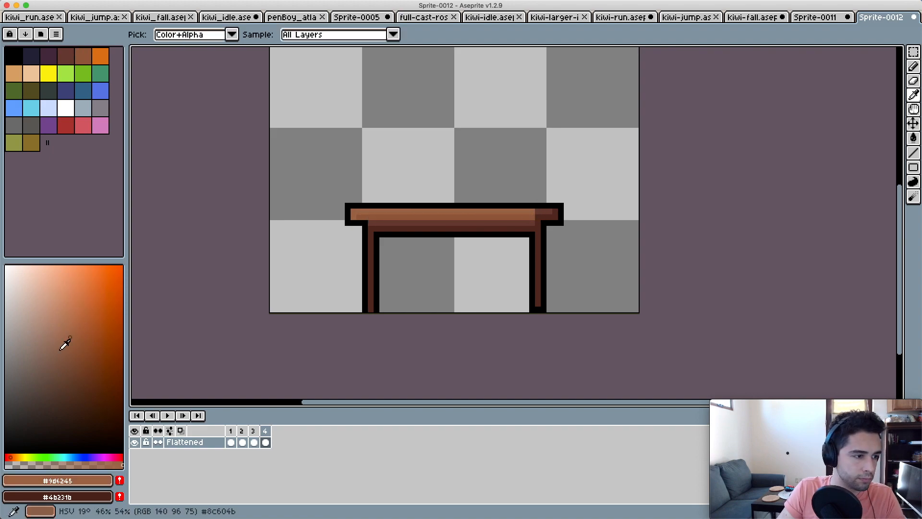
{"action": "scroll", "coordinate": [522, 189], "scroll_direction": "down", "scroll_amount": 1}
{"action": "left_click", "coordinate": [521, 189], "text": "alt"}
{"action": "left_click_drag", "start_coordinate": [365, 187], "coordinate": [512, 188]}
- Recolor the tabletop's front in reddish brown and touch up its edges with sampled colors
{"action": "scroll", "coordinate": [490, 190], "scroll_direction": "up", "scroll_amount": 1}
{"action": "key", "text": "m"}
{"action": "left_click_drag", "start_coordinate": [302, 198], "coordinate": [507, 218]}
{"action": "key", "text": "b"}
{"action": "key", "text": "g"}
{"action": "left_click", "coordinate": [359, 206]}
{"action": "key", "text": "b"}
{"action": "left_click", "coordinate": [307, 194], "text": "alt"}
{"action": "mouse_move", "coordinate": [300, 200]}
{"action": "left_mouse_down"}
{"action": "mouse_move", "coordinate": [305, 218]}
{"action": "mouse_move", "coordinate": [429, 201]}
{"action": "mouse_move", "coordinate": [353, 216]}
{"action": "left_mouse_up"}
{"action": "scroll", "coordinate": [438, 217], "scroll_direction": "down", "scroll_amount": 1}
{"action": "scroll", "coordinate": [440, 218], "scroll_direction": "up", "scroll_amount": 2}
{"action": "left_click", "coordinate": [429, 186], "text": "alt"}
{"action": "scroll", "coordinate": [467, 200], "scroll_direction": "down", "scroll_amount": 1}
- Thicken the tabletop and paint a center panel on its front, with highlights along the upper edges of both side sections
{"action": "key", "text": "m"}
{"action": "left_click_drag", "start_coordinate": [273, 168], "coordinate": [553, 194]}
{"action": "left_click_drag", "start_coordinate": [372, 199], "coordinate": [436, 205]}
{"action": "left_click", "coordinate": [469, 198], "text": "alt"}
{"action": "left_click_drag", "start_coordinate": [510, 193], "coordinate": [433, 193]}
{"action": "left_click_drag", "start_coordinate": [257, 193], "coordinate": [333, 195]}
{"action": "left_click_drag", "start_coordinate": [418, 208], "coordinate": [348, 208]}
{"action": "left_click", "coordinate": [341, 214], "text": "alt"}
{"action": "left_click", "coordinate": [341, 208]}
{"action": "scroll", "coordinate": [322, 193], "scroll_direction": "down", "scroll_amount": 1}
{"action": "scroll", "coordinate": [457, 231], "scroll_direction": "up", "scroll_amount": 1}
{"action": "left_click", "coordinate": [341, 195]}
{"action": "left_click", "coordinate": [334, 181], "text": "alt"}
{"action": "left_click", "coordinate": [333, 190]}
{"action": "left_click", "coordinate": [360, 189], "text": "alt"}
{"action": "scroll", "coordinate": [391, 196], "scroll_direction": "down", "scroll_amount": 1}
- Shift the table's right-hand part one pixel left and repaint the tabletop's lower front row
{"action": "key", "text": "m"}
{"action": "left_click_drag", "start_coordinate": [346, 137], "coordinate": [518, 276]}
{"action": "key", "text": "Left"}
{"action": "left_click_drag", "start_coordinate": [440, 243], "coordinate": [487, 245]}
{"action": "left_click", "coordinate": [485, 210], "text": "alt"}
{"action": "mouse_move", "coordinate": [471, 211]}
{"action": "left_mouse_down"}
{"action": "mouse_move", "coordinate": [325, 212]}
{"action": "mouse_move", "coordinate": [327, 222]}
{"action": "left_mouse_up"}
{"action": "key", "text": "e"}
{"action": "left_click", "coordinate": [315, 206], "text": "alt"}
{"action": "scroll", "coordinate": [480, 192], "scroll_direction": "down", "scroll_amount": 1}
{"action": "left_click", "coordinate": [443, 185], "text": "alt"}
{"action": "scroll", "coordinate": [451, 181], "scroll_direction": "up", "scroll_amount": 2}
- Lower the tabletop's upper part by two pixels and shade the table's front and right leg with sampled browns
{"action": "key", "text": "m"}
{"action": "left_click_drag", "start_coordinate": [203, 118], "coordinate": [603, 156]}
{"action": "key", "text": "Down"}
{"action": "key", "text": "Down"}
{"action": "key", "text": "b"}
{"action": "left_click", "coordinate": [350, 177], "text": "alt"}
{"action": "mouse_move", "coordinate": [419, 171]}
{"action": "left_mouse_down"}
{"action": "mouse_move", "coordinate": [349, 171]}
{"action": "mouse_move", "coordinate": [420, 172]}
{"action": "mouse_move", "coordinate": [457, 186]}
{"action": "mouse_move", "coordinate": [495, 246]}
{"action": "left_mouse_up"}
{"action": "scroll", "coordinate": [495, 112], "scroll_direction": "down", "scroll_amount": 1}
{"action": "scroll", "coordinate": [479, 144], "scroll_direction": "up", "scroll_amount": 1}
{"action": "left_click", "coordinate": [445, 153], "text": "alt"}
{"action": "left_click", "coordinate": [417, 154], "text": "alt"}
{"action": "left_click", "coordinate": [425, 155]}
{"action": "scroll", "coordinate": [427, 162], "scroll_direction": "down", "scroll_amount": 3}
{"action": "scroll", "coordinate": [494, 173], "scroll_direction": "up", "scroll_amount": 2}
- Touch up the small details of the tabletop's center panel and sample #663931
{"action": "key", "text": "m"}
{"action": "key", "text": "Left"}
{"action": "key", "text": "Right"}
{"action": "key", "text": "b"}
{"action": "mouse_move", "coordinate": [345, 176]}
{"action": "left_mouse_down"}
{"action": "mouse_move", "coordinate": [345, 246]}
{"action": "mouse_move", "coordinate": [340, 176]}
{"action": "left_mouse_up"}
{"action": "left_click", "coordinate": [499, 160], "text": "alt"}
{"action": "scroll", "coordinate": [480, 144], "scroll_direction": "down", "scroll_amount": 1}
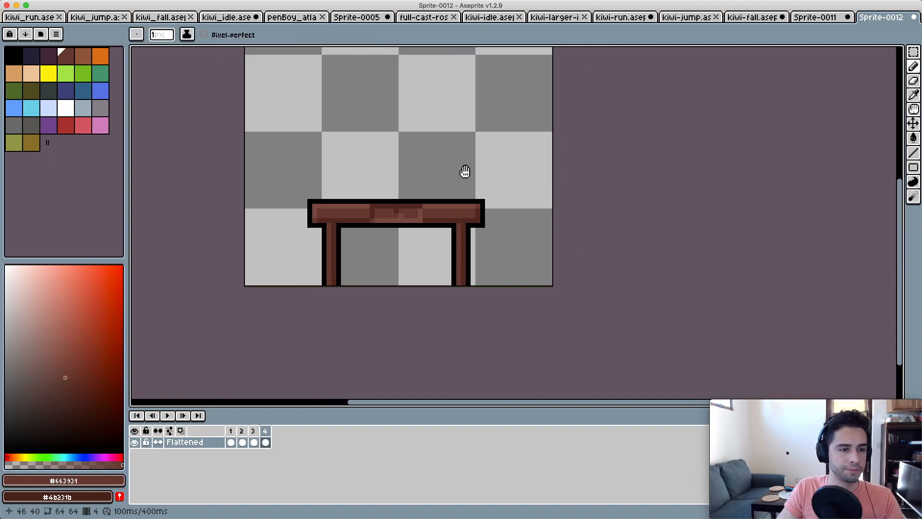
- Add a fifth frame copied from the current one and move the table's right part six pixels left
{"action": "key", "text": "m"}
{"action": "key", "text": "alt+n"}
{"action": "left_click_drag", "start_coordinate": [506, 182], "coordinate": [396, 284]}
{"action": "key", "text": "Left"}
{"action": "key", "text": "Left"}
{"action": "key", "text": "Left"}
{"action": "key", "text": "Left"}
{"action": "key", "text": "Left"}
{"action": "key", "text": "Left"}
- Move the table's left part three pixels right, and shift the narrowed table four pixels left
{"action": "left_click_drag", "start_coordinate": [285, 182], "coordinate": [338, 288]}
{"action": "key", "text": "Right"}
{"action": "key", "text": "Right"}
{"action": "key", "text": "Right"}
{"action": "left_click_drag", "start_coordinate": [319, 170], "coordinate": [514, 287]}
{"action": "key", "text": "Left"}
{"action": "key", "text": "Left"}
{"action": "key", "text": "Left"}
{"action": "key", "text": "Left"}
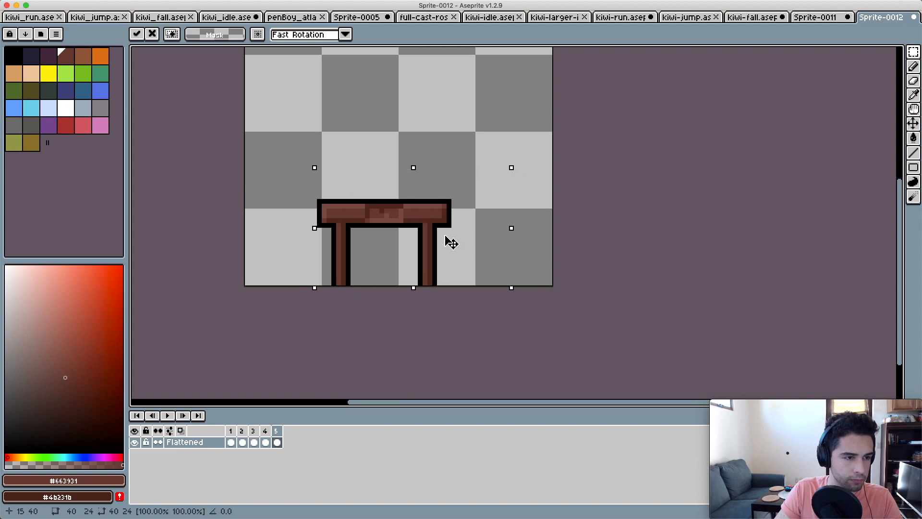
- Draw black outlines for two more vertical legs beside the front legs of the narrowed table
{"action": "key", "text": "b"}
{"action": "left_click", "coordinate": [435, 204], "text": "alt"}
{"action": "left_click_drag", "start_coordinate": [429, 231], "coordinate": [429, 283]}
{"action": "left_click_drag", "start_coordinate": [468, 230], "coordinate": [468, 283]}
{"action": "mouse_move", "coordinate": [459, 230]}
{"action": "left_mouse_down"}
{"action": "mouse_move", "coordinate": [458, 283]}
{"action": "mouse_move", "coordinate": [444, 283]}
{"action": "left_mouse_up"}
{"action": "left_click_drag", "start_coordinate": [343, 231], "coordinate": [344, 283]}
{"action": "mouse_move", "coordinate": [353, 230]}
{"action": "left_mouse_down"}
{"action": "mouse_move", "coordinate": [353, 284]}
{"action": "mouse_move", "coordinate": [368, 283]}
{"action": "left_mouse_up"}
{"action": "left_click_drag", "start_coordinate": [377, 231], "coordinate": [377, 283]}
- Fill the added legs with a darker brown
{"action": "left_click", "coordinate": [79, 406]}
{"action": "key", "text": "g"}
{"action": "left_click", "coordinate": [418, 254]}
{"action": "left_click", "coordinate": [314, 259]}
{"action": "mouse_move", "coordinate": [308, 284]}
{"action": "left_mouse_down"}
{"action": "mouse_move", "coordinate": [308, 219]}
{"action": "mouse_move", "coordinate": [320, 285]}
{"action": "left_mouse_up"}
{"action": "left_click", "coordinate": [321, 223], "text": "alt"}
{"action": "key", "text": "e"}
{"action": "key", "text": "b"}
{"action": "left_click", "coordinate": [417, 240], "text": "alt"}
{"action": "key", "text": "g"}
{"action": "left_click", "coordinate": [321, 240]}
{"action": "left_click", "coordinate": [87, 414]}
{"action": "left_click", "coordinate": [335, 240]}
- Add vertical shading strokes to the added legs and adjust the positions of the legs
{"action": "key", "text": "b"}
{"action": "left_click", "coordinate": [387, 235], "text": "alt"}
{"action": "left_click_drag", "start_coordinate": [427, 230], "coordinate": [427, 292]}
{"action": "left_click_drag", "start_coordinate": [317, 230], "coordinate": [318, 292]}
{"action": "key", "text": "m"}
{"action": "left_click_drag", "start_coordinate": [294, 213], "coordinate": [288, 282]}
{"action": "left_click_drag", "start_coordinate": [398, 213], "coordinate": [412, 279]}
{"action": "left_click_drag", "start_coordinate": [444, 211], "coordinate": [476, 280]}
- Erase the leftover column in the tabletop and fill its side face with dark brown #3f1d17
{"action": "key", "text": "e"}
{"action": "left_click_drag", "start_coordinate": [403, 185], "coordinate": [403, 201]}
{"action": "left_click", "coordinate": [426, 240], "text": "alt"}
{"action": "key", "text": "g"}
{"action": "left_click", "coordinate": [428, 195]}
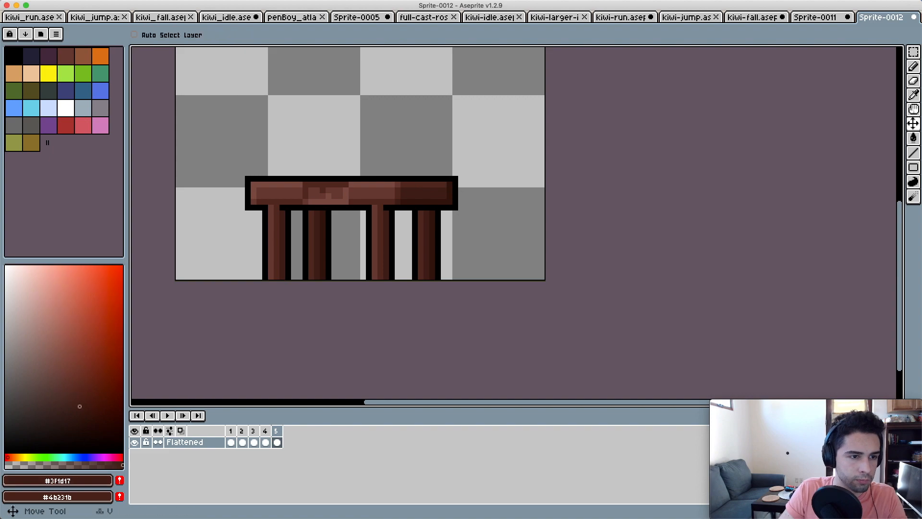
- Erase the tabletop outline's two lower corner pixels and narrow all four legs to four pixels
{"action": "key", "text": "e"}
{"action": "left_click", "coordinate": [455, 208]}
{"action": "left_click", "coordinate": [248, 208]}
{"action": "scroll", "coordinate": [363, 207], "scroll_direction": "down", "scroll_amount": 1}
{"action": "scroll", "coordinate": [364, 207], "scroll_direction": "up", "scroll_amount": 1}
{"action": "key", "text": "m"}
{"action": "left_click_drag", "start_coordinate": [337, 188], "coordinate": [345, 256]}
{"action": "left_click_drag", "start_coordinate": [418, 189], "coordinate": [401, 256]}
{"action": "left_click_drag", "start_coordinate": [447, 190], "coordinate": [473, 256]}
{"action": "left_click_drag", "start_coordinate": [293, 202], "coordinate": [300, 256]}
{"action": "key", "text": "w"}
{"action": "key", "text": "e"}
{"action": "key", "text": "super+z"}
- Shade the tabletop's side face with the darker brown #32140f
{"action": "scroll", "coordinate": [442, 164], "scroll_direction": "up", "scroll_amount": 2}
{"action": "key", "text": "m"}
{"action": "left_click", "coordinate": [461, 171], "text": "alt"}
{"action": "left_click_drag", "start_coordinate": [369, 172], "coordinate": [454, 172]}
{"action": "scroll", "coordinate": [435, 166], "scroll_direction": "down", "scroll_amount": 2}
{"action": "left_click", "coordinate": [389, 175], "text": "alt"}
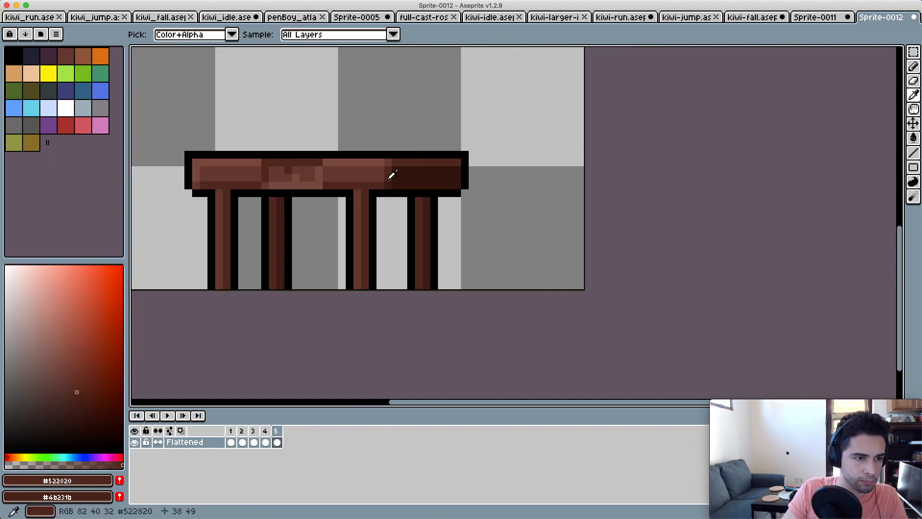
{"action": "left_click", "coordinate": [421, 176]}
{"action": "left_click", "coordinate": [425, 168], "text": "alt"}
{"action": "key", "text": "super+z"}
{"action": "scroll", "coordinate": [444, 180], "scroll_direction": "down", "scroll_amount": 1}
{"action": "scroll", "coordinate": [469, 152], "scroll_direction": "up", "scroll_amount": 1}
- Lower the tables in frames 5 and 4 so that only short leg stubs remain above the canvas's lower edge
{"action": "key", "text": "m"}
{"action": "left_click_drag", "start_coordinate": [259, 169], "coordinate": [587, 285]}
{"action": "left_click_drag", "start_coordinate": [518, 249], "coordinate": [517, 277]}
{"action": "left_click_drag", "start_coordinate": [307, 180], "coordinate": [595, 310]}
{"action": "left_click_drag", "start_coordinate": [527, 239], "coordinate": [527, 300]}
{"action": "key", "text": "super+z"}
{"action": "mouse_move", "coordinate": [426, 239]}
{"action": "left_mouse_down"}
{"action": "mouse_move", "coordinate": [420, 305]}
{"action": "mouse_move", "coordinate": [427, 293]}
{"action": "left_mouse_up"}
{"action": "key", "text": "Return"}
- Compare the low tables in frames 4 and 5, and examine the paneled box in frame 2
{"action": "key", "text": "."}
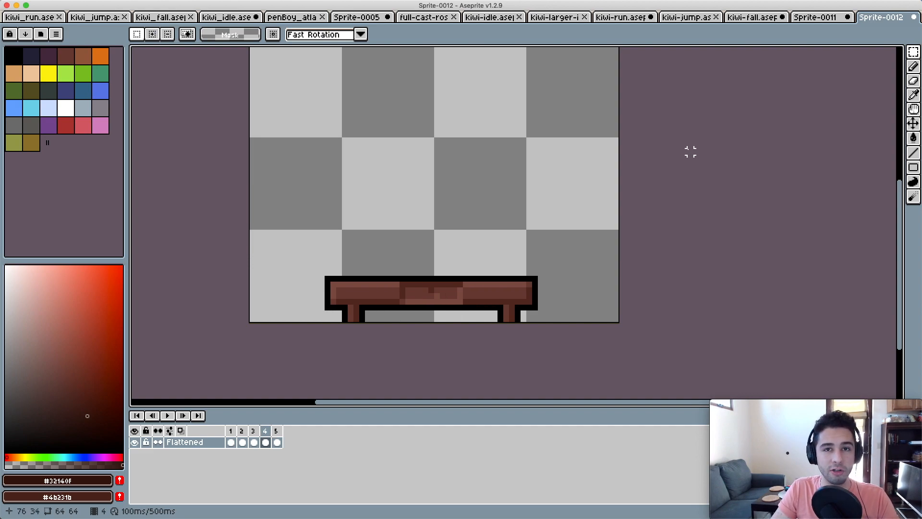
{"action": "key", "text": "."}
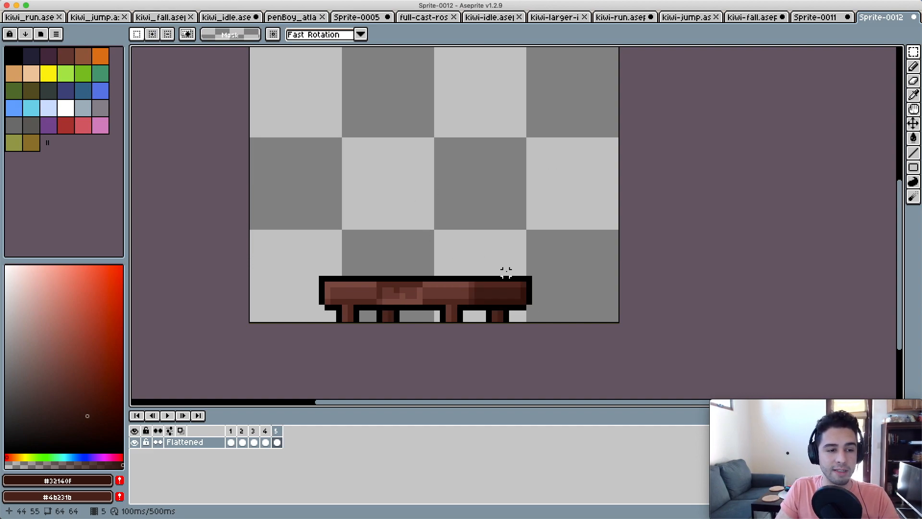
{"action": "scroll", "coordinate": [506, 272], "scroll_direction": "down", "scroll_amount": 1}
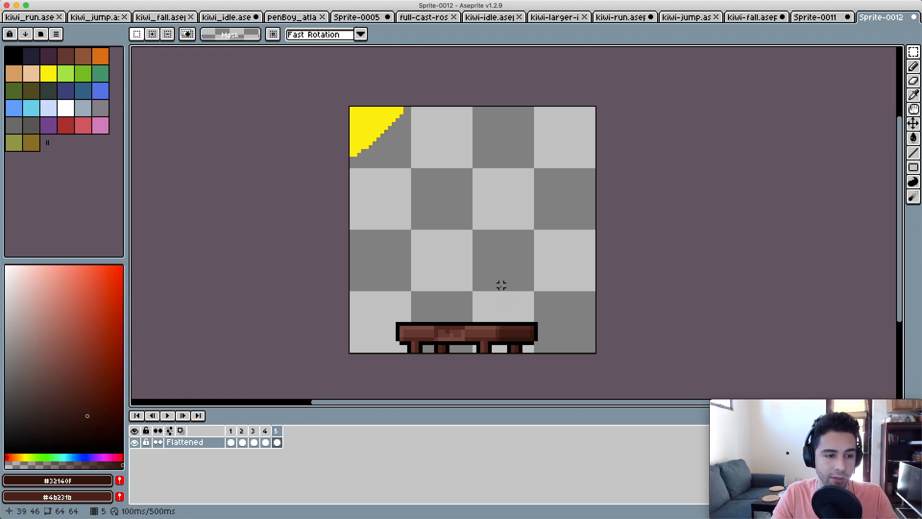
{"action": "scroll", "coordinate": [500, 286], "scroll_direction": "up", "scroll_amount": 3}
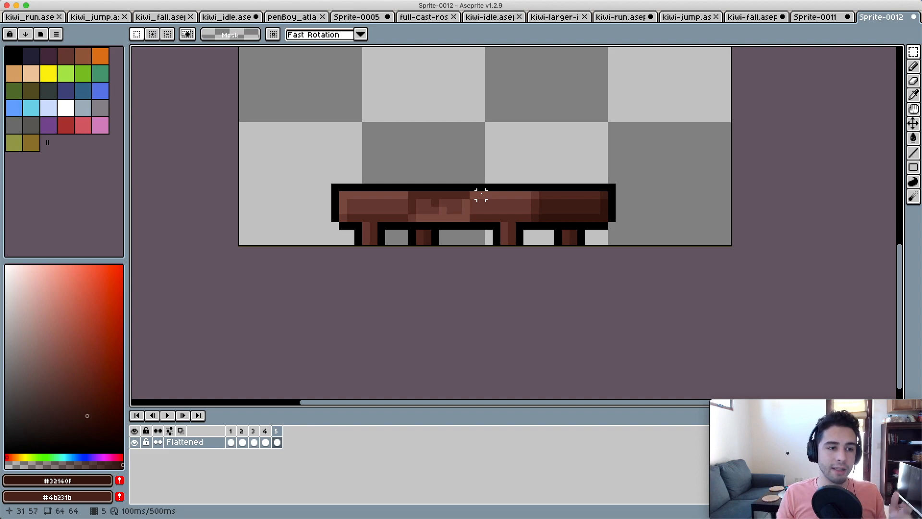
{"action": "key", "text": "Right"}
{"action": "key", "text": "Right"}
{"action": "left_click_drag", "start_coordinate": [502, 139], "coordinate": [496, 195]}
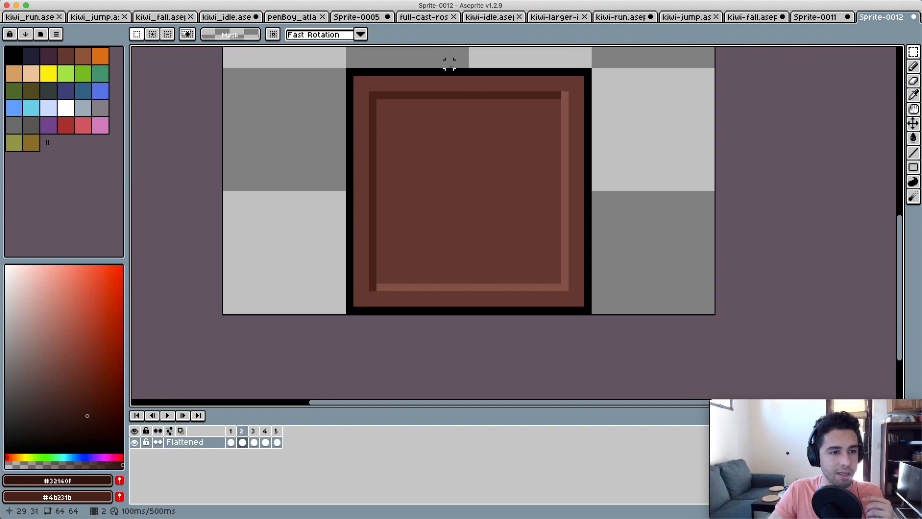
- Duplicate frame 5, with the two-faced low table, as a new frame after it
{"action": "key", "text": "Right"}
{"action": "key", "text": "Left"}
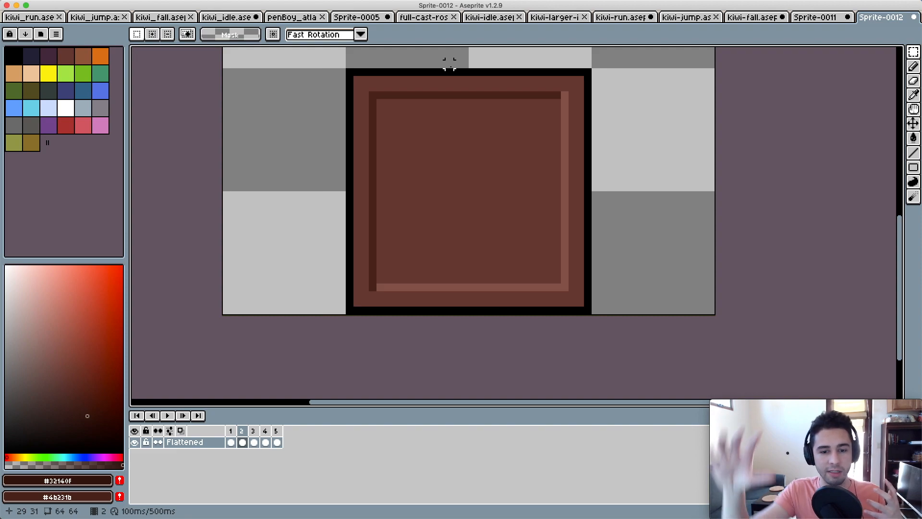
{"action": "key", "text": "Left"}
{"action": "key", "text": "Left"}
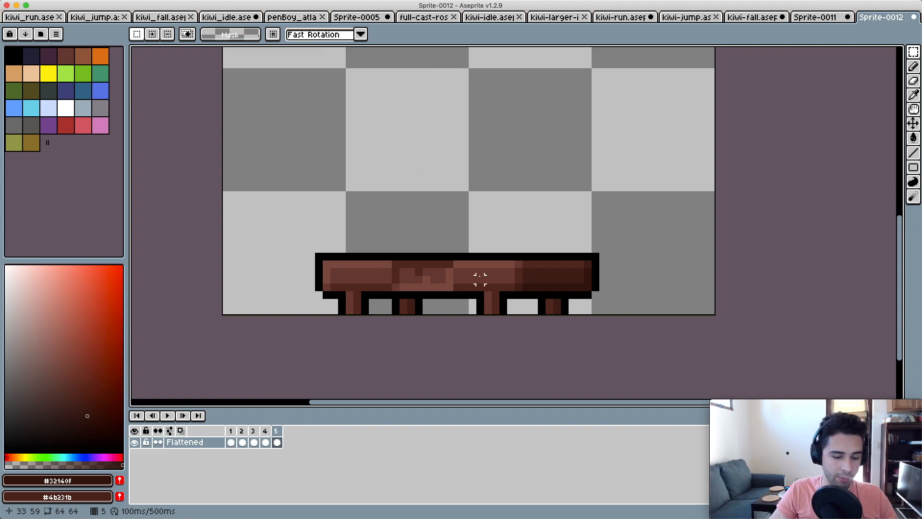
{"action": "key", "text": "alt+n"}
- Continue the #7a4940 highlight along the top row of the table's front face, across the patterned patch in the middle
{"action": "key", "text": "i"}
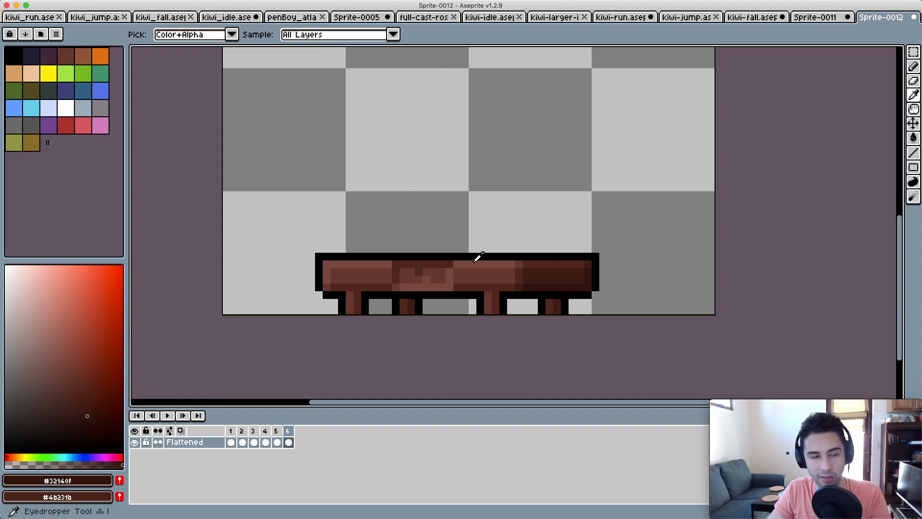
{"action": "left_click", "coordinate": [492, 262]}
{"action": "key", "text": "b"}
{"action": "left_click", "coordinate": [451, 264], "text": "shift"}
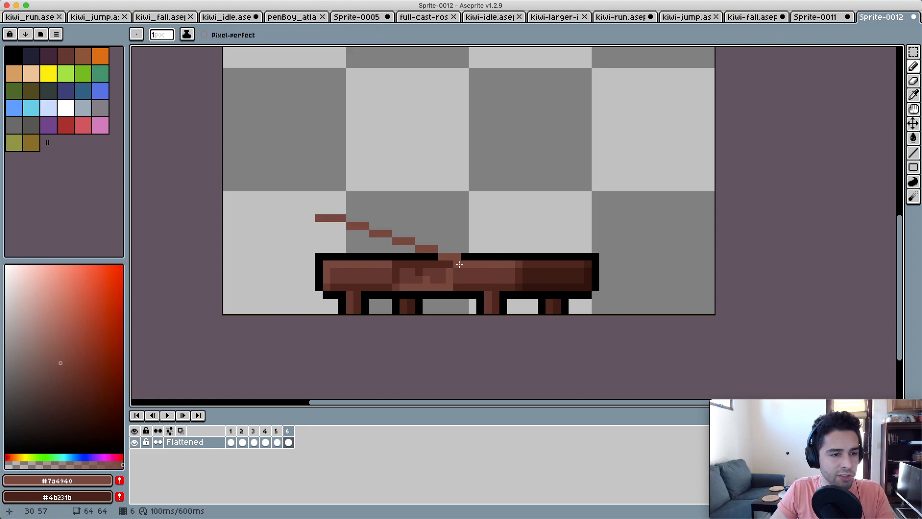
{"action": "key", "text": "super+z"}
{"action": "left_click_drag", "start_coordinate": [450, 264], "coordinate": [392, 264]}
{"action": "left_click", "coordinate": [465, 287]}
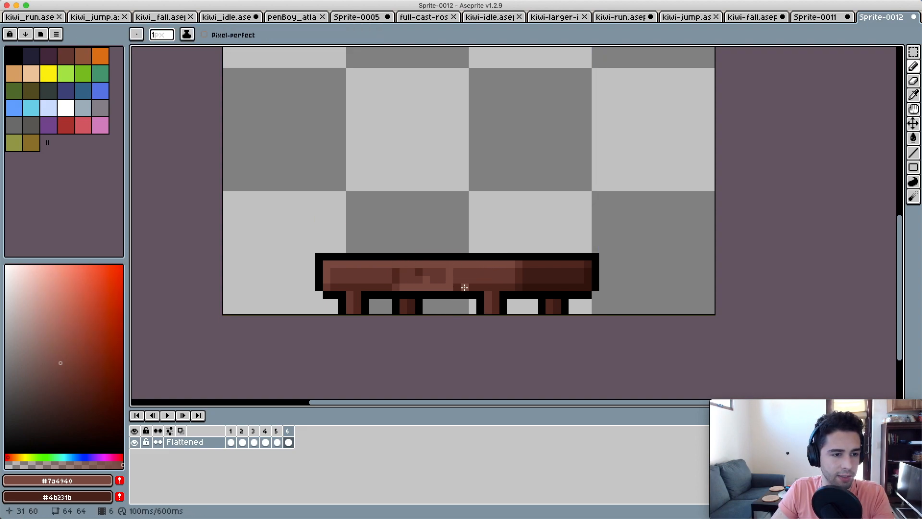
- Continue the #522820 shadow along the bottom row of the front face, beneath the patterned patch
{"action": "key", "text": "i"}
{"action": "left_click", "coordinate": [476, 286]}
{"action": "key", "text": "b"}
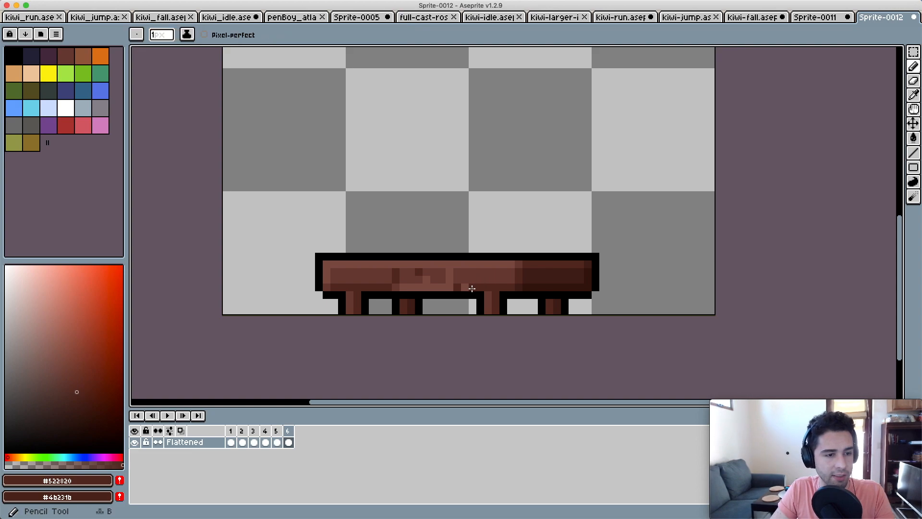
{"action": "left_click_drag", "start_coordinate": [469, 287], "coordinate": [394, 286]}
- Cover the rest of the patterned patch on the table's front face with the base brown #663931
{"action": "key", "text": "i"}
{"action": "left_click", "coordinate": [461, 273]}
{"action": "left_click", "coordinate": [460, 285]}
{"action": "left_click", "coordinate": [460, 277]}
{"action": "key", "text": "b"}
- Compare the plain table in frame 6 with the patterned one in frame 5, relative to the yellow light source
{"action": "key", "text": "Left"}
{"action": "key", "text": "Right"}
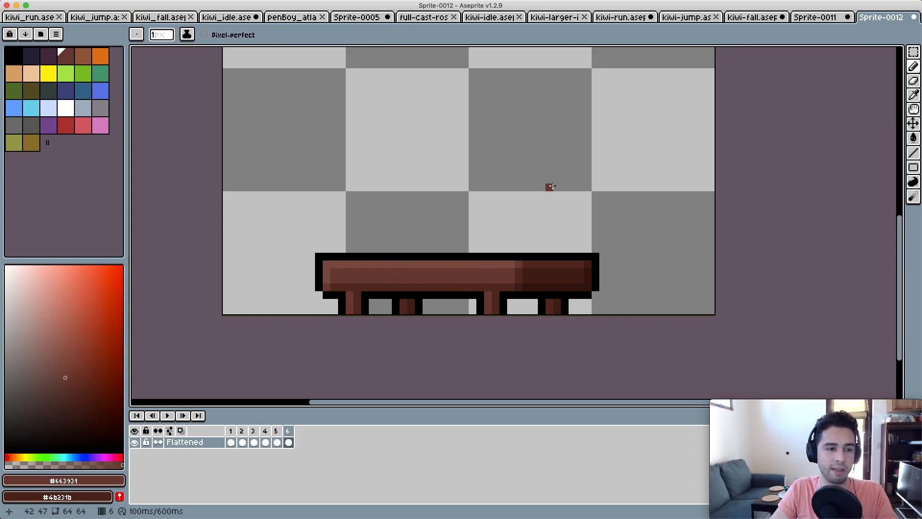
{"action": "key", "text": "Left"}
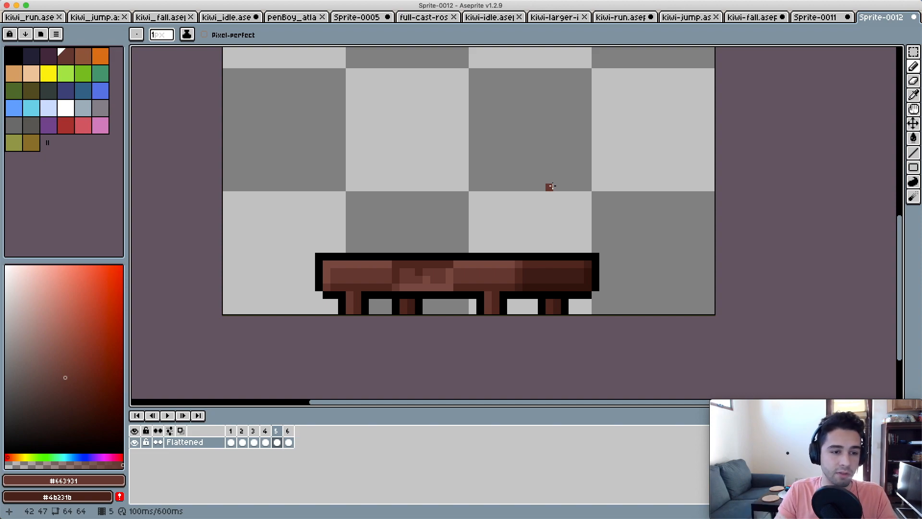
{"action": "key", "text": "Right"}
{"action": "scroll", "coordinate": [550, 187], "scroll_direction": "down", "scroll_amount": 2}
{"action": "left_click_drag", "start_coordinate": [548, 186], "coordinate": [537, 229]}
{"action": "key", "text": "Left"}
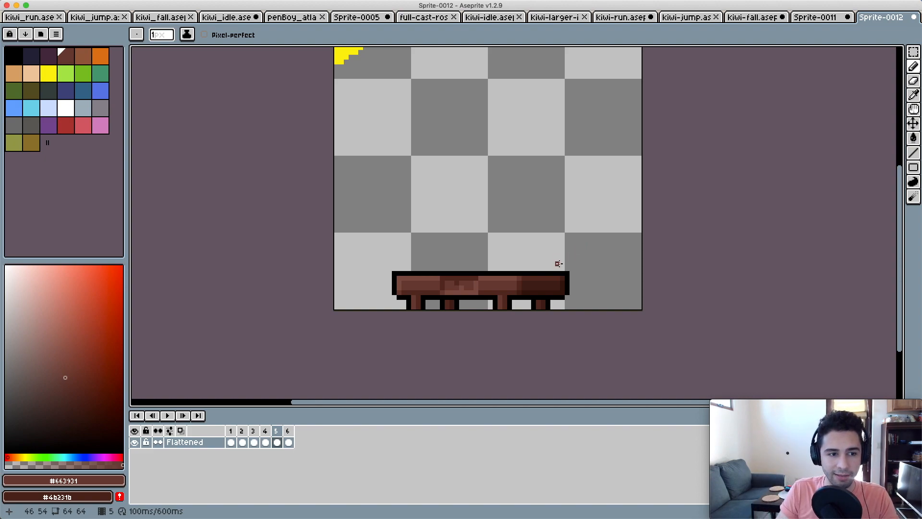
{"action": "left_click_drag", "start_coordinate": [533, 208], "coordinate": [526, 249]}
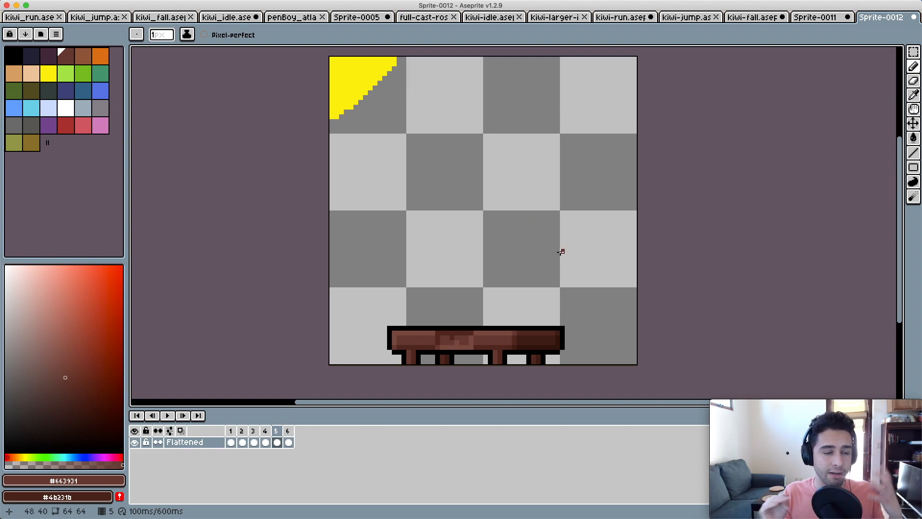